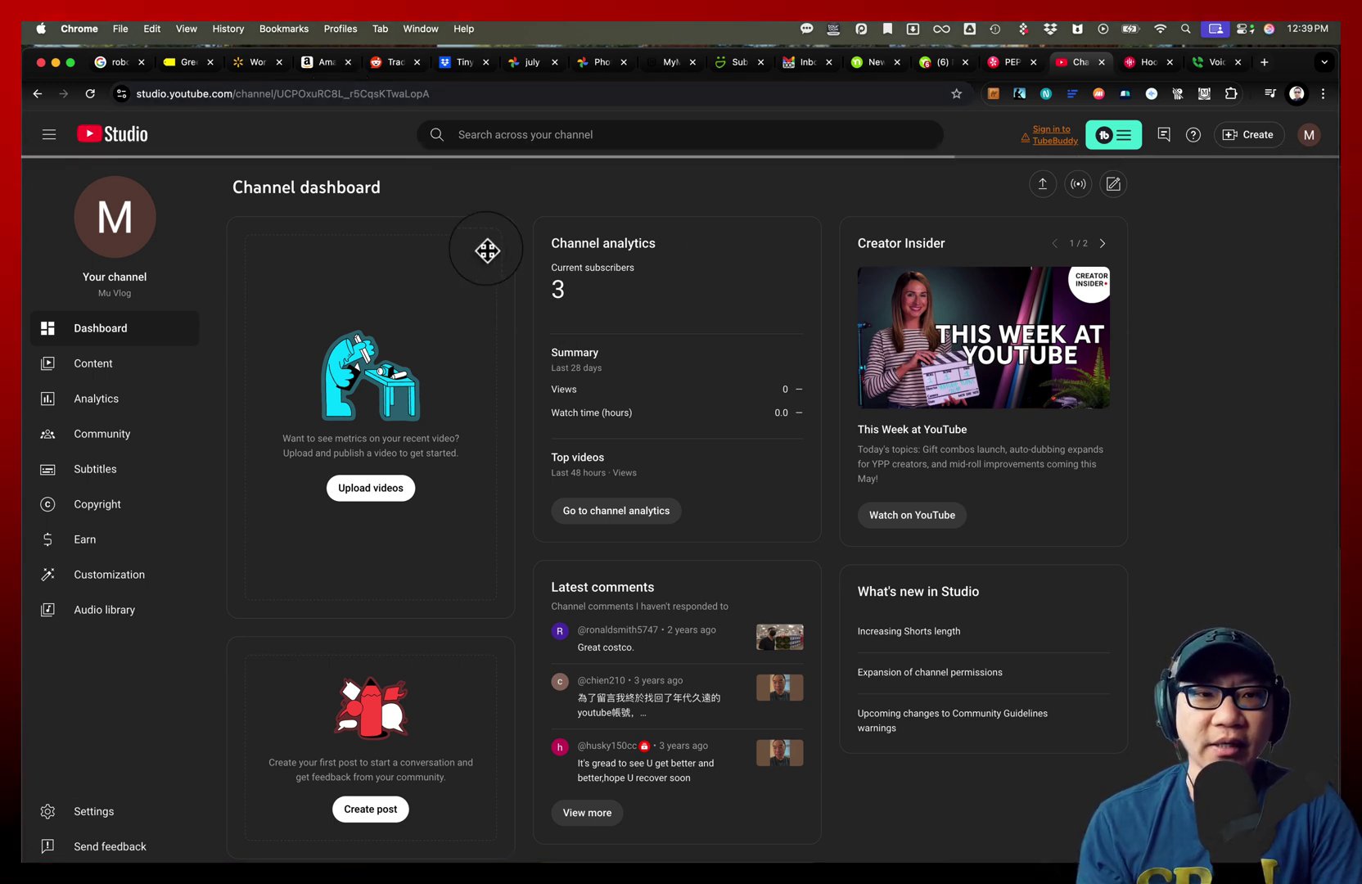
{"action": "left_click", "coordinate": [457, 94]}
{"action": "type", "text": "studio"}
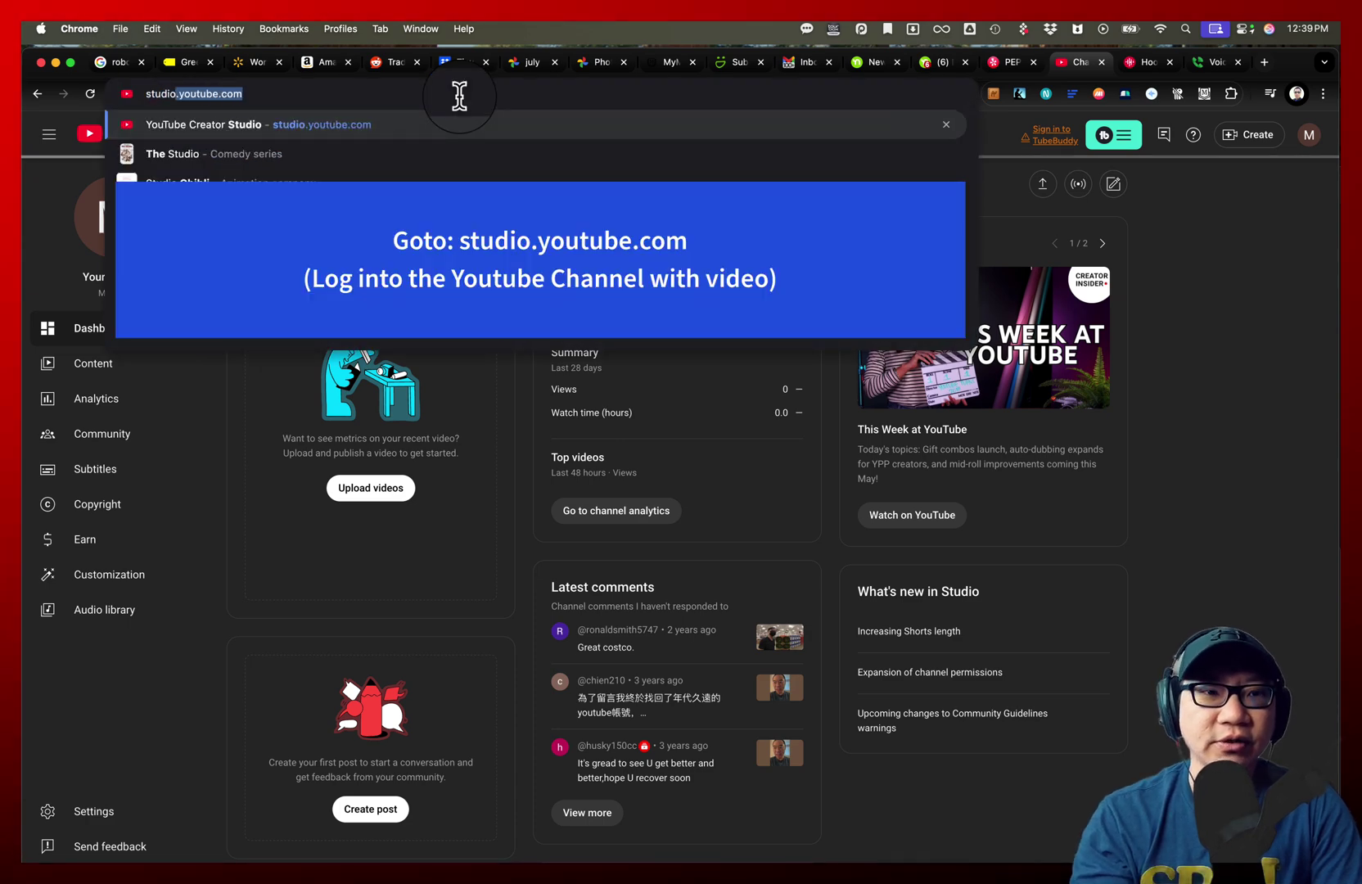
{"action": "key", "text": "Return"}
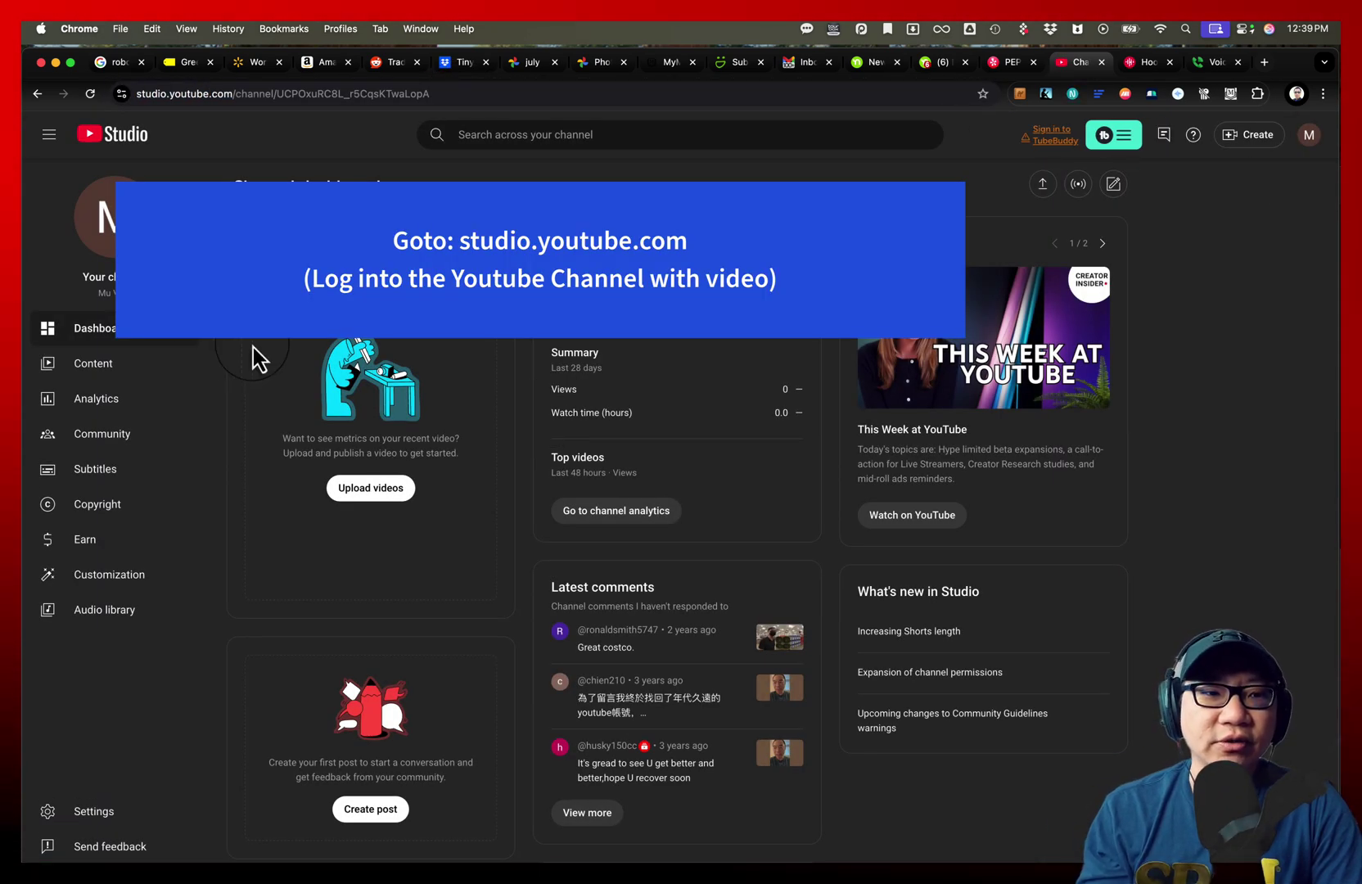
{"action": "left_click", "coordinate": [111, 365]}
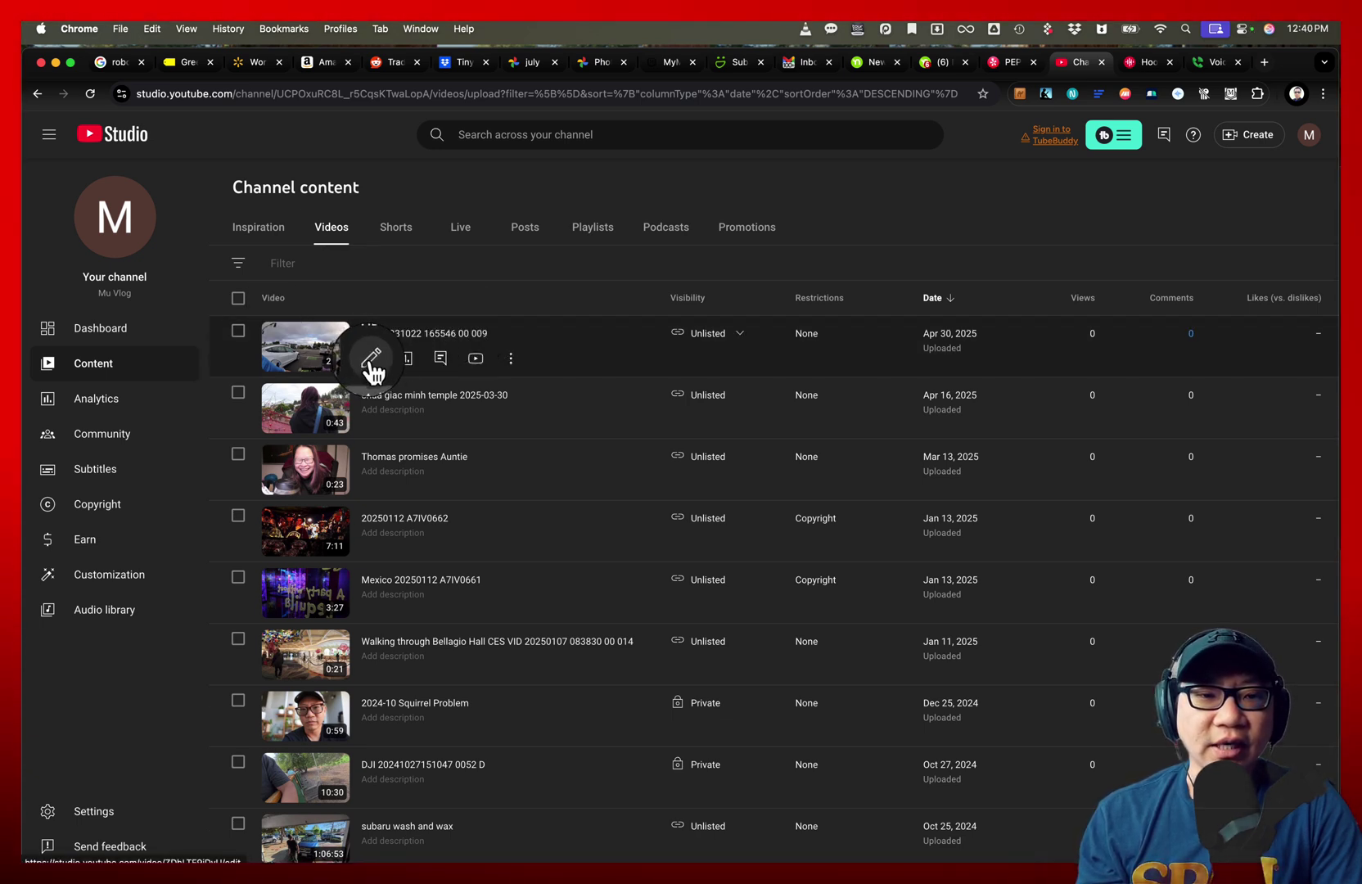
{"action": "left_click", "coordinate": [371, 361]}
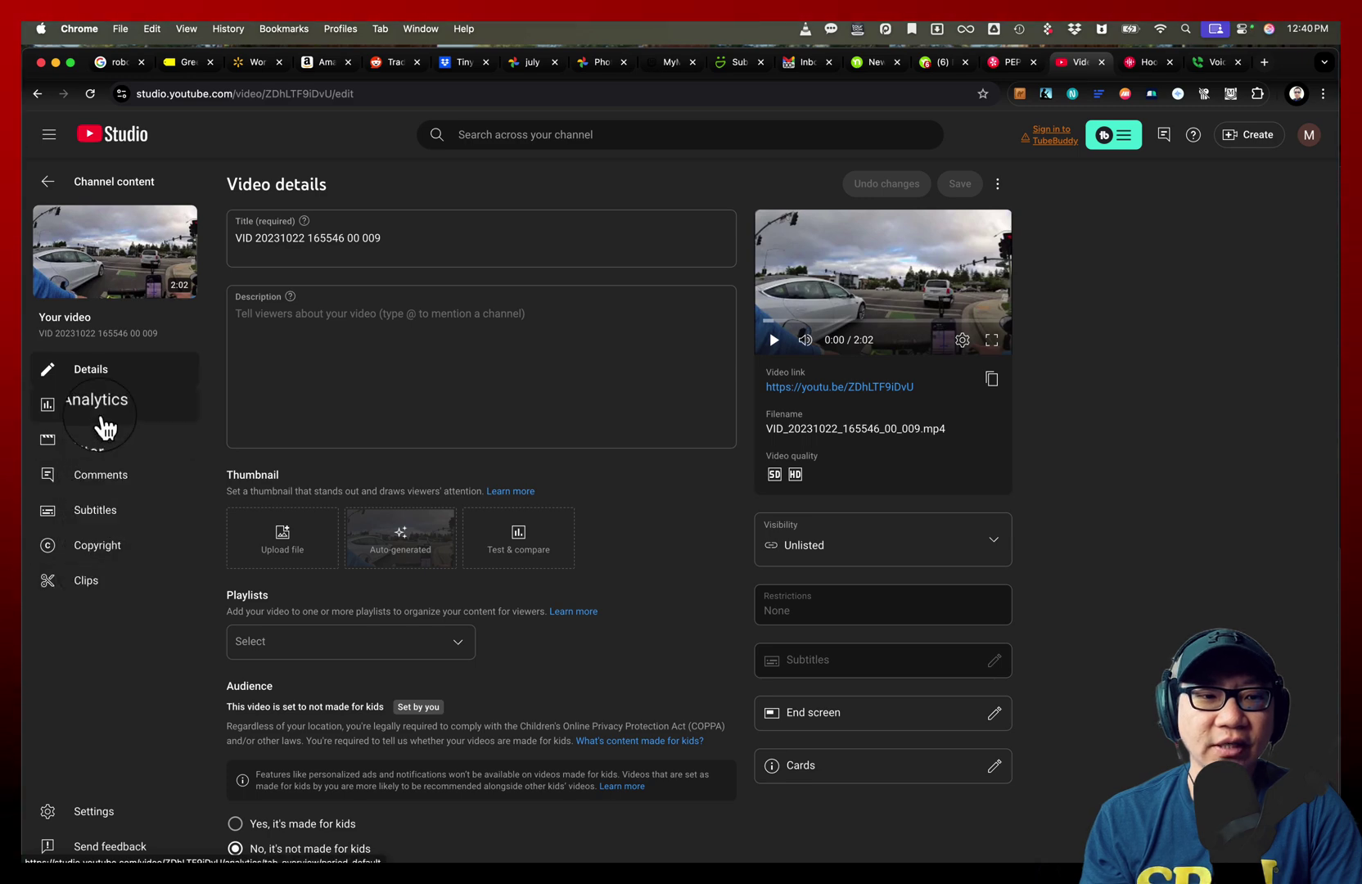
{"action": "left_click", "coordinate": [99, 446]}
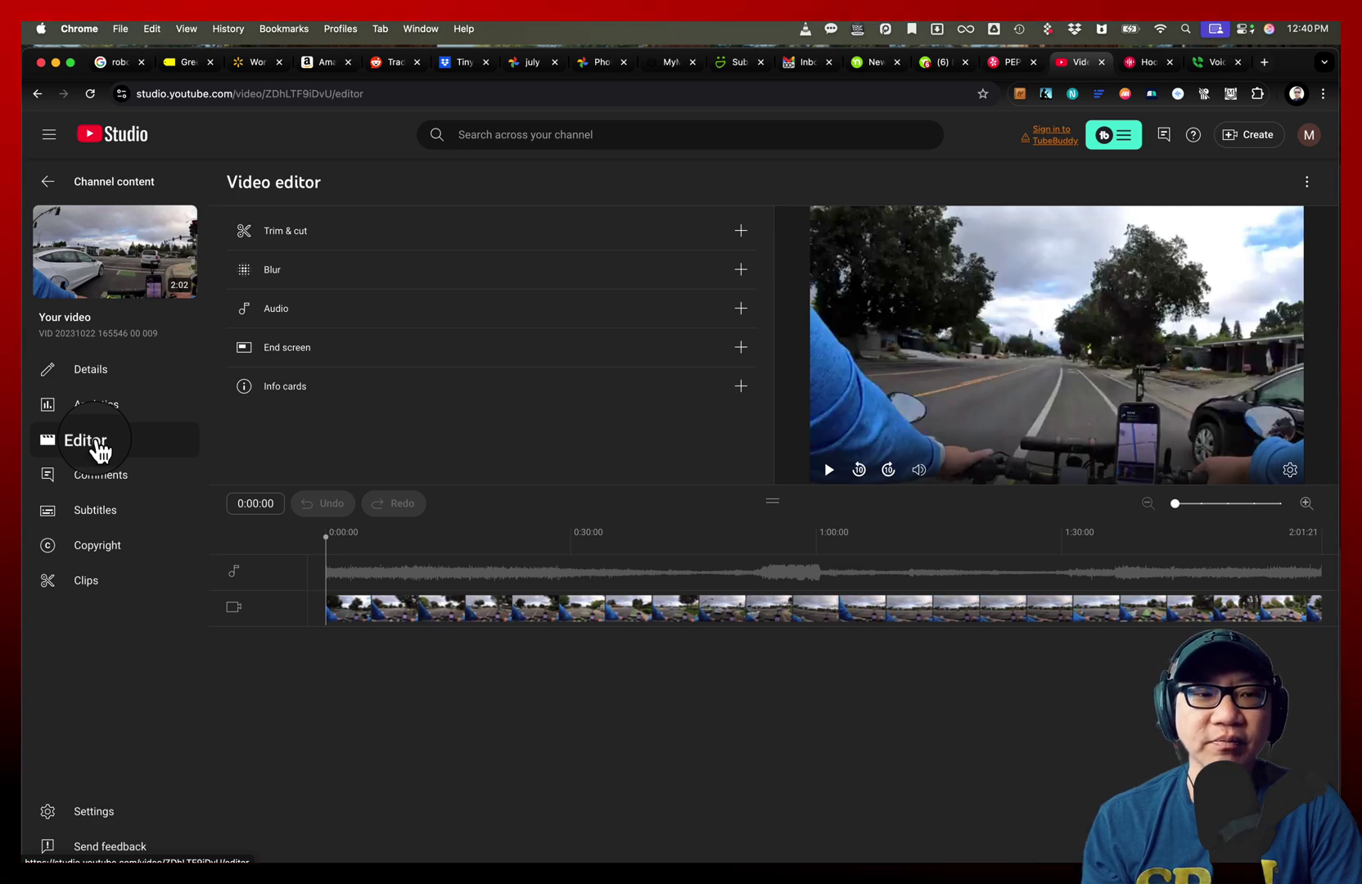
Step: Check the video's copyright status and open the audio library in the video editor
{"action": "left_click", "coordinate": [97, 557]}
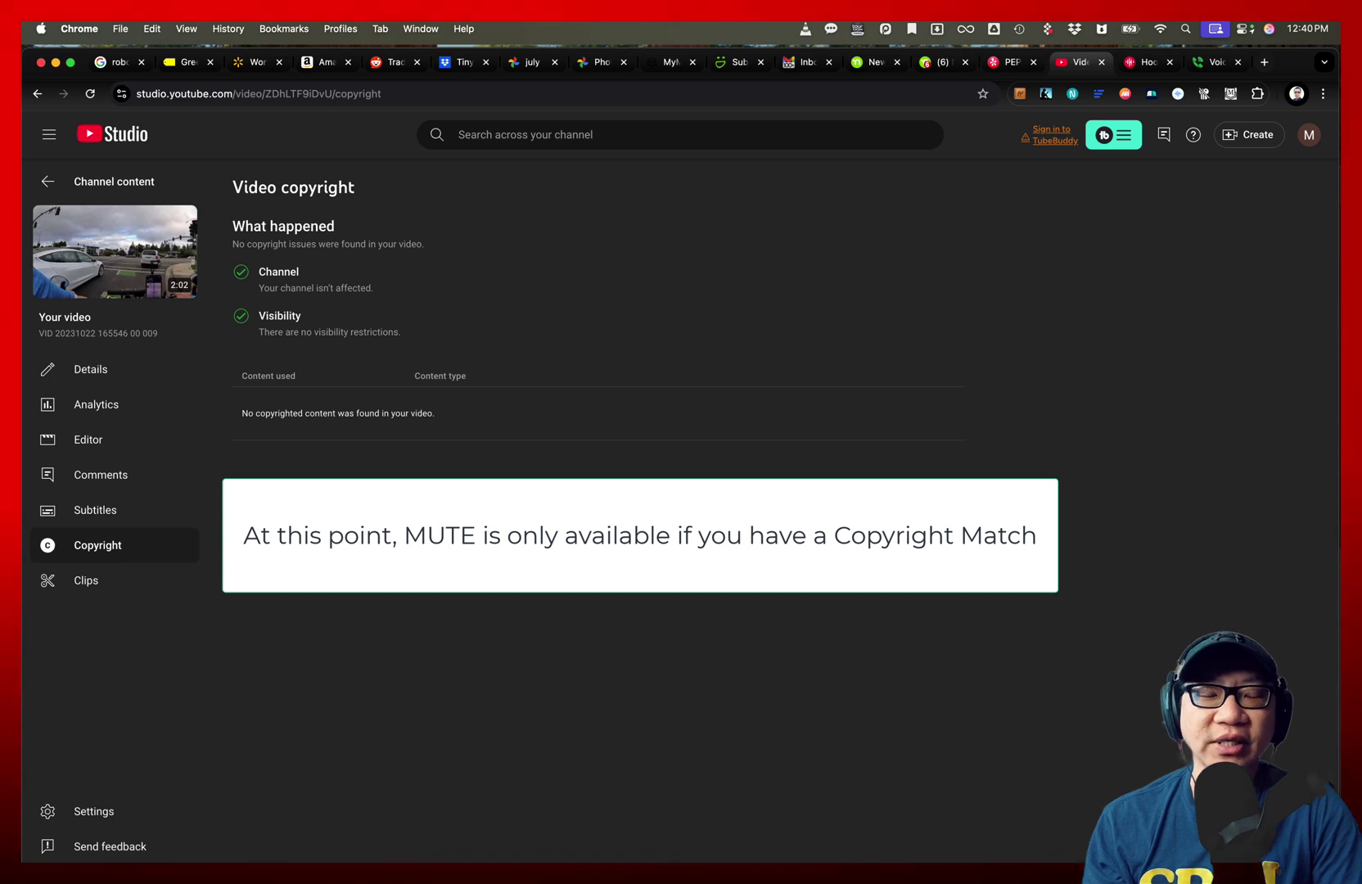
{"action": "left_click", "coordinate": [95, 446]}
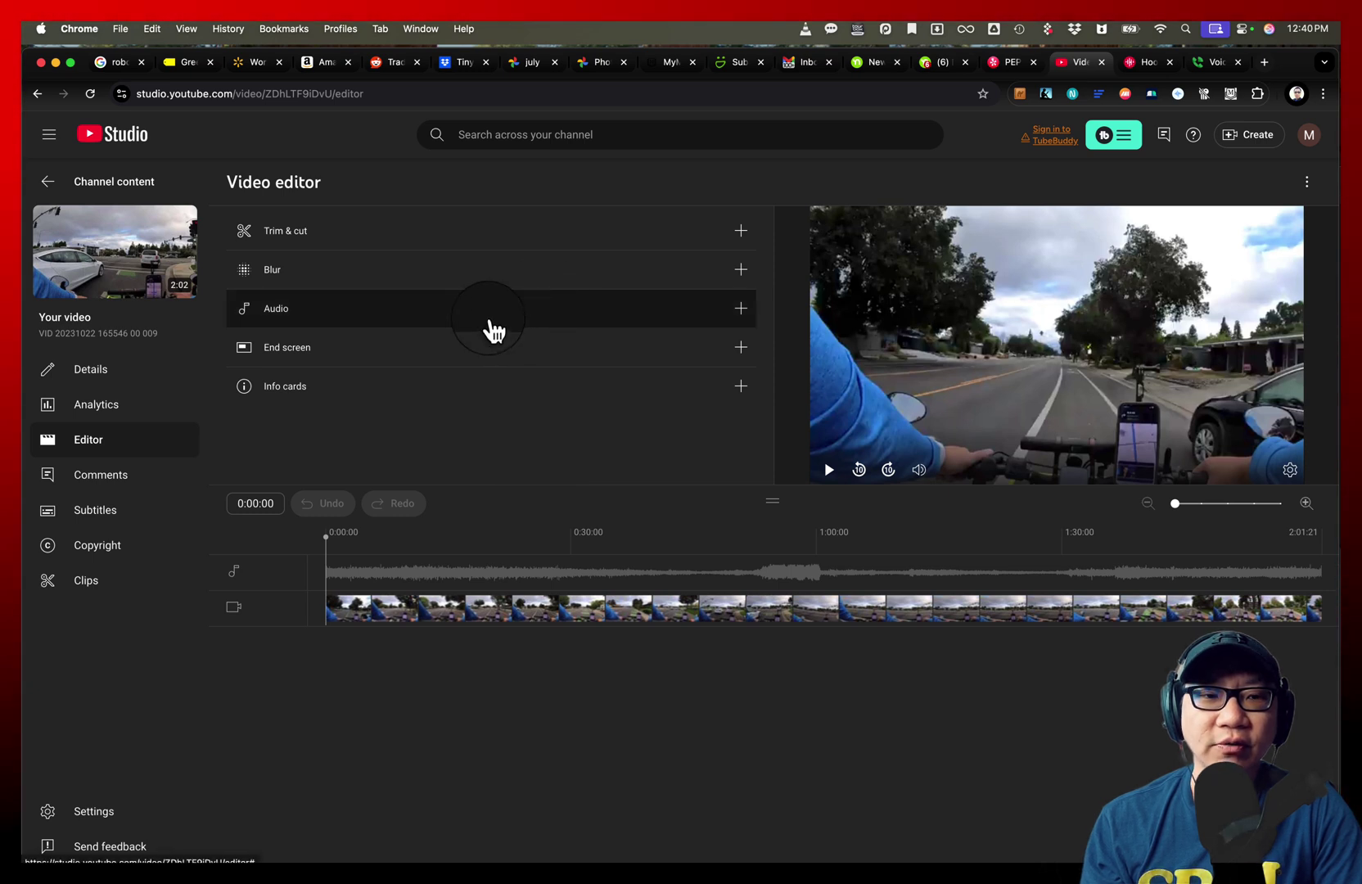
{"action": "left_click", "coordinate": [488, 330]}
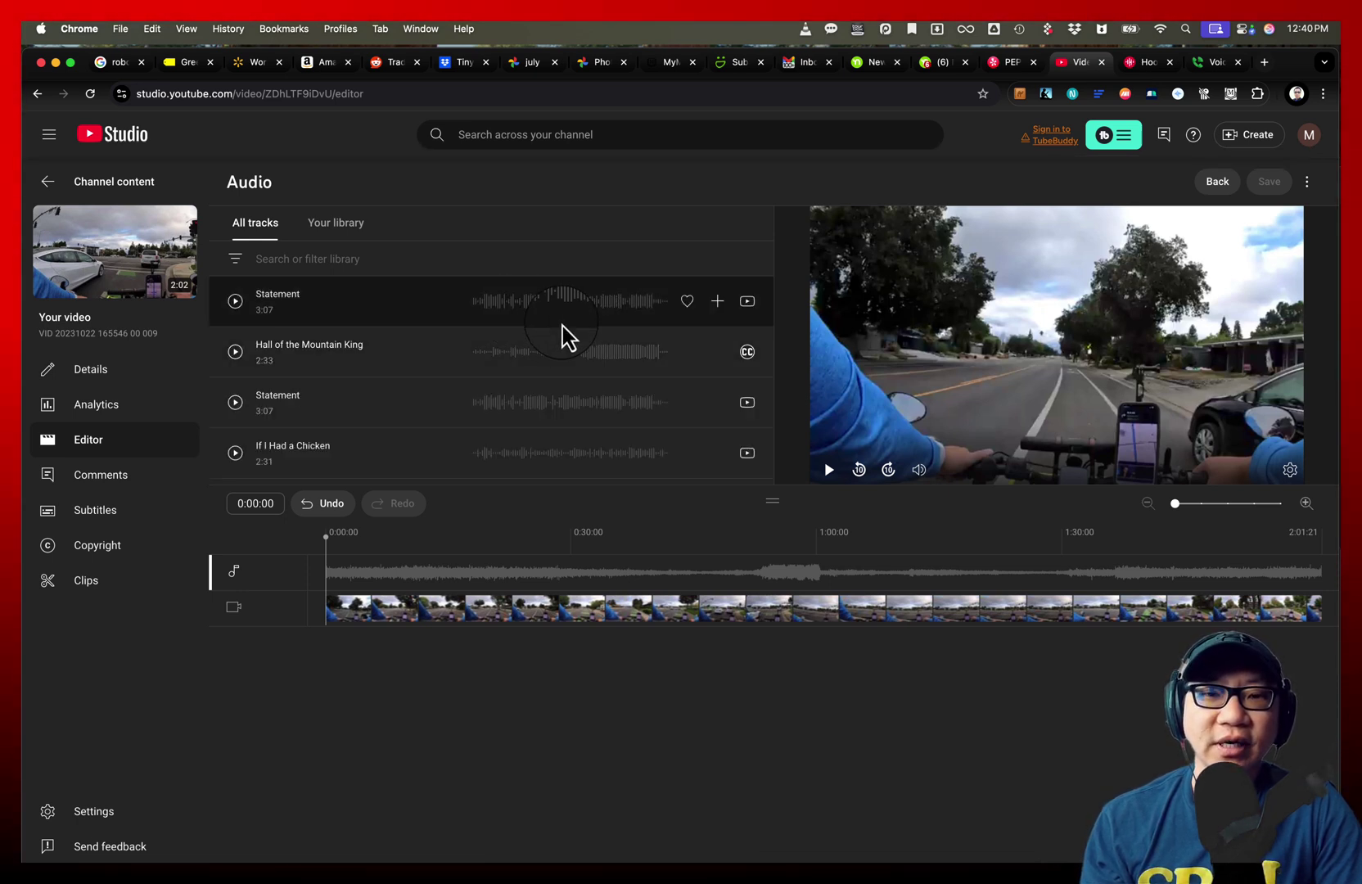
Step: Examine the licence and attribution terms of Hall of the Mountain King and the first Statement track
{"action": "scroll", "coordinate": [588, 380], "scroll_direction": "down", "scroll_amount": 2}
{"action": "scroll", "coordinate": [588, 381], "scroll_direction": "up", "scroll_amount": 2}
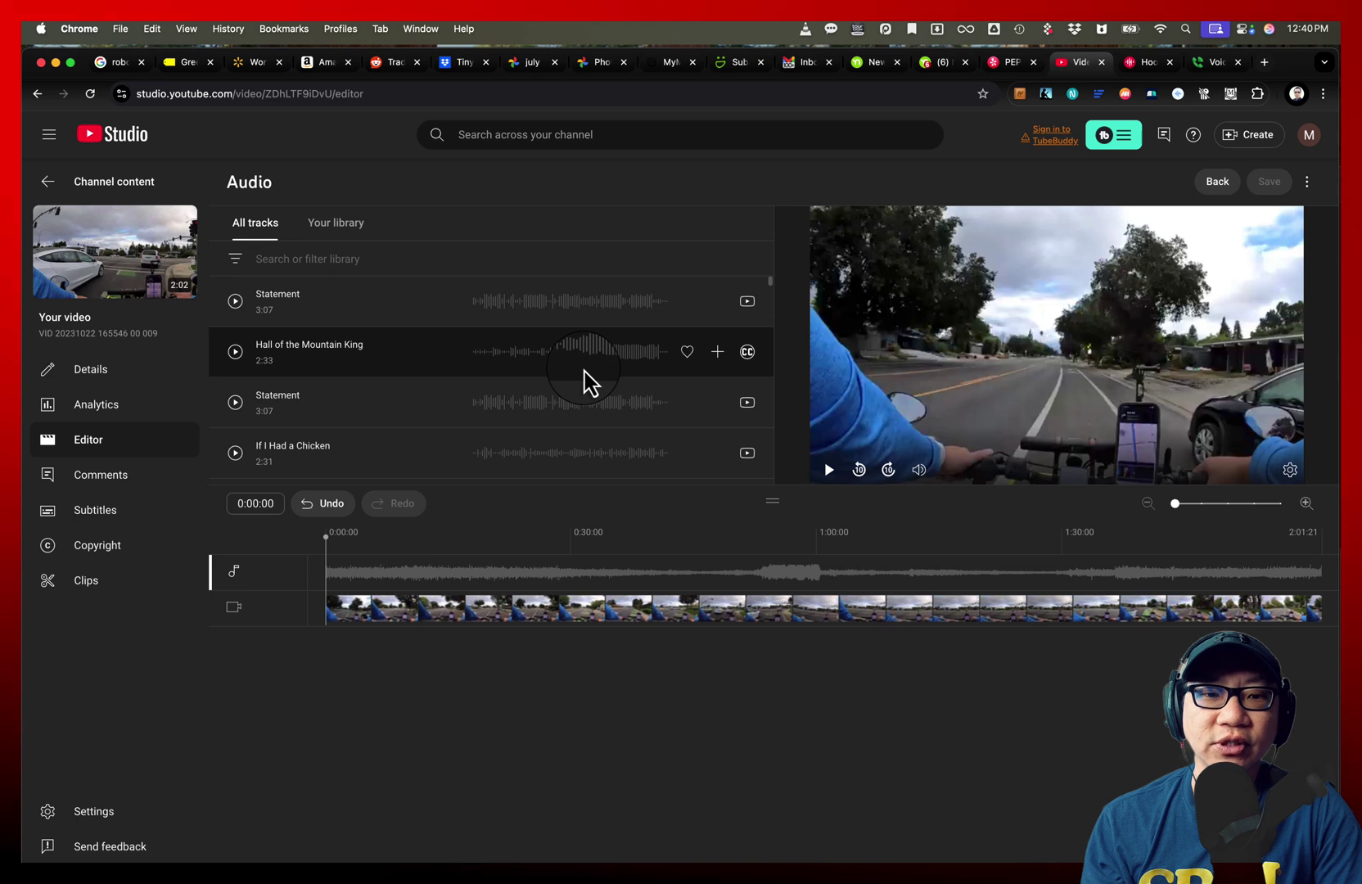
{"action": "mouse_move", "coordinate": [752, 364]}
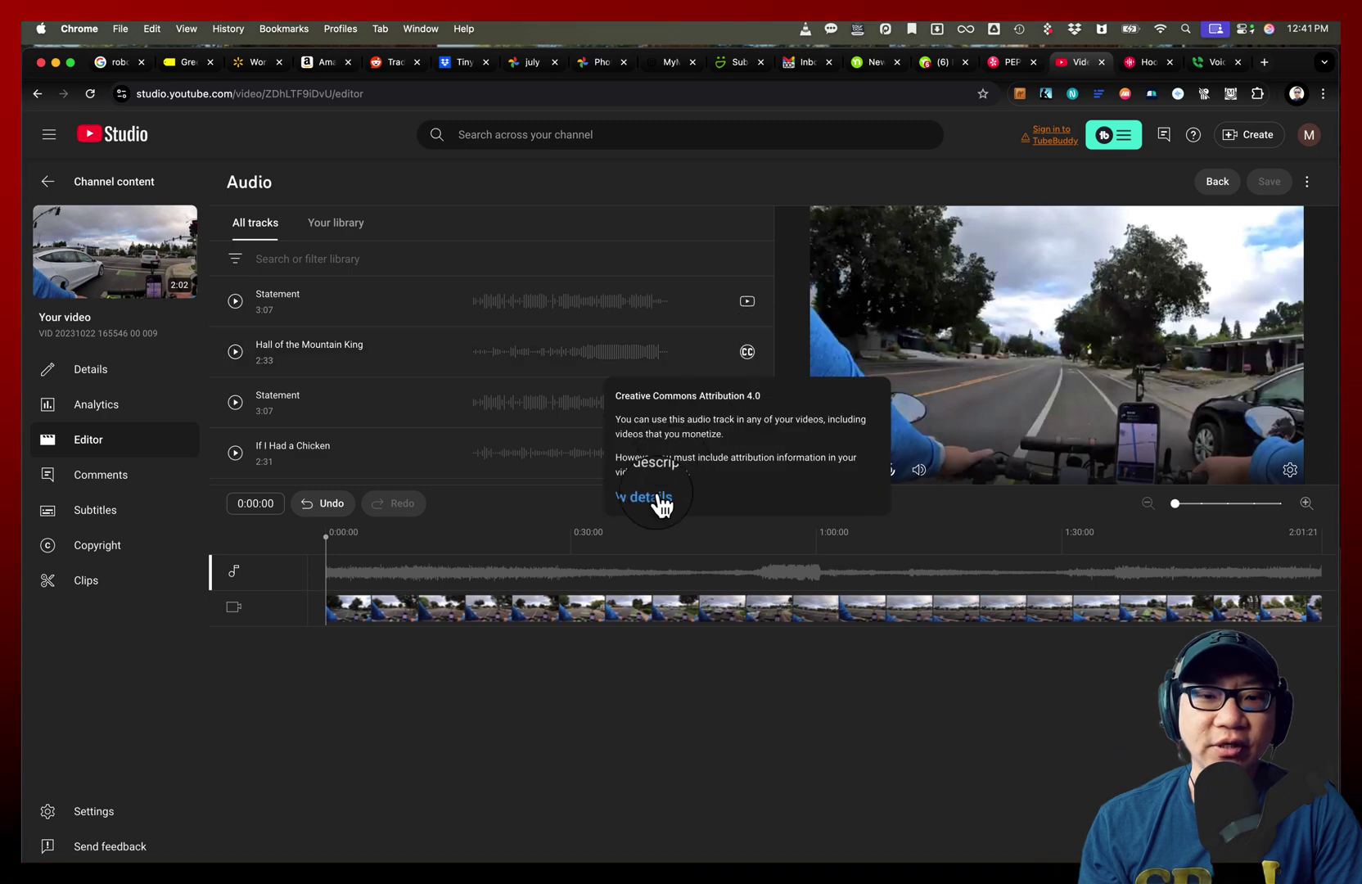
{"action": "left_click", "coordinate": [660, 498]}
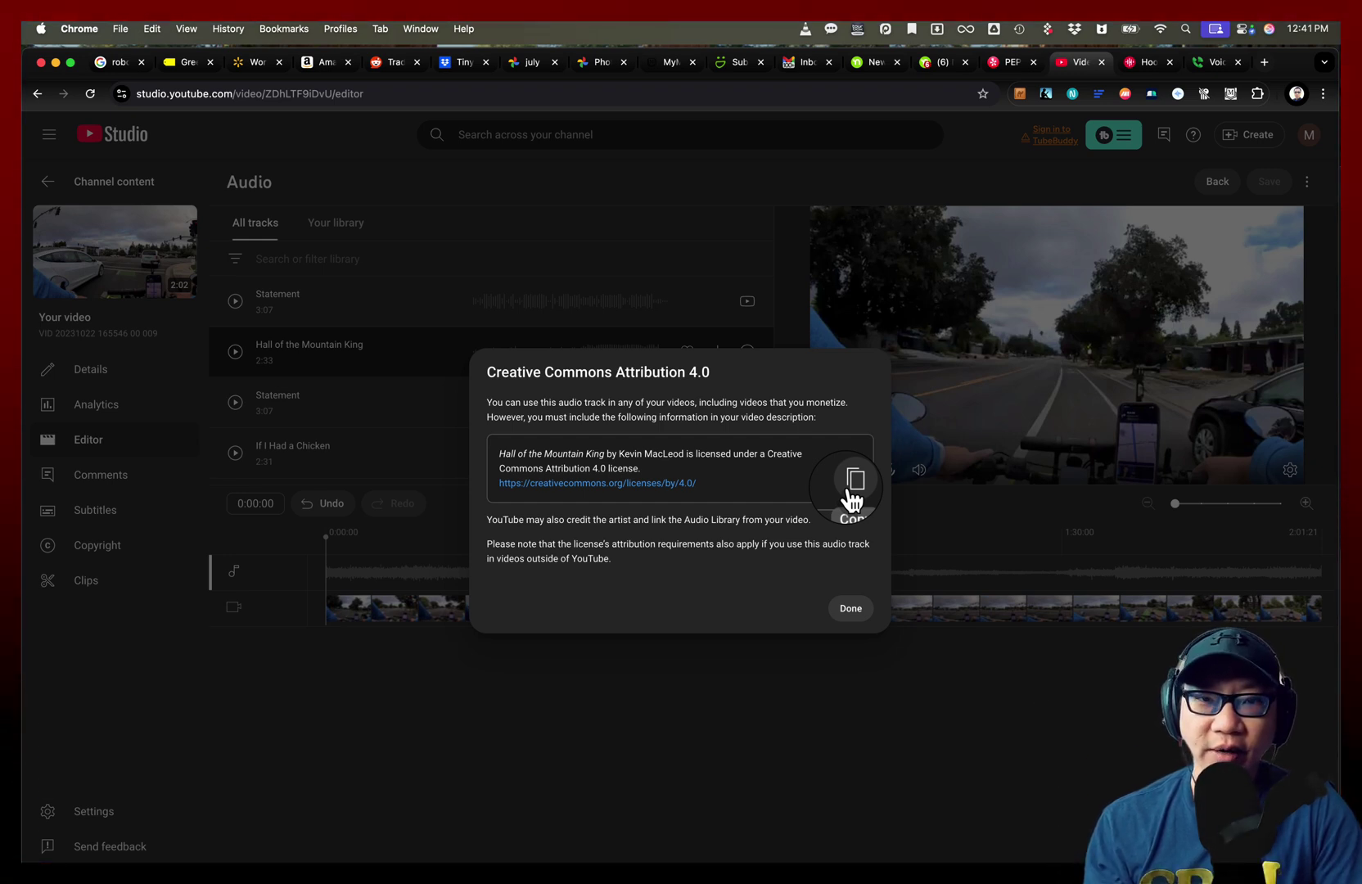
{"action": "left_click", "coordinate": [855, 616]}
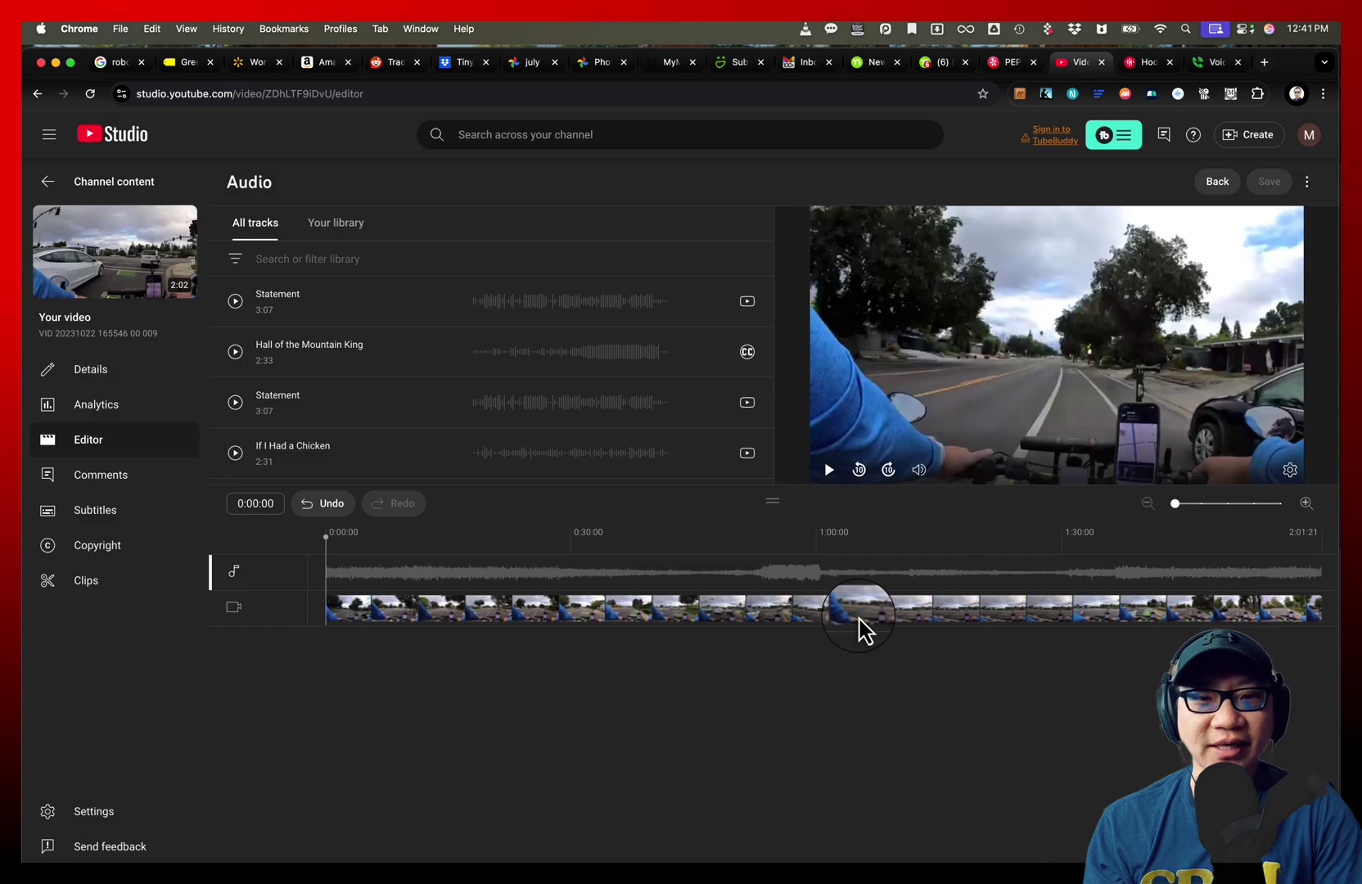
{"action": "left_click", "coordinate": [757, 306]}
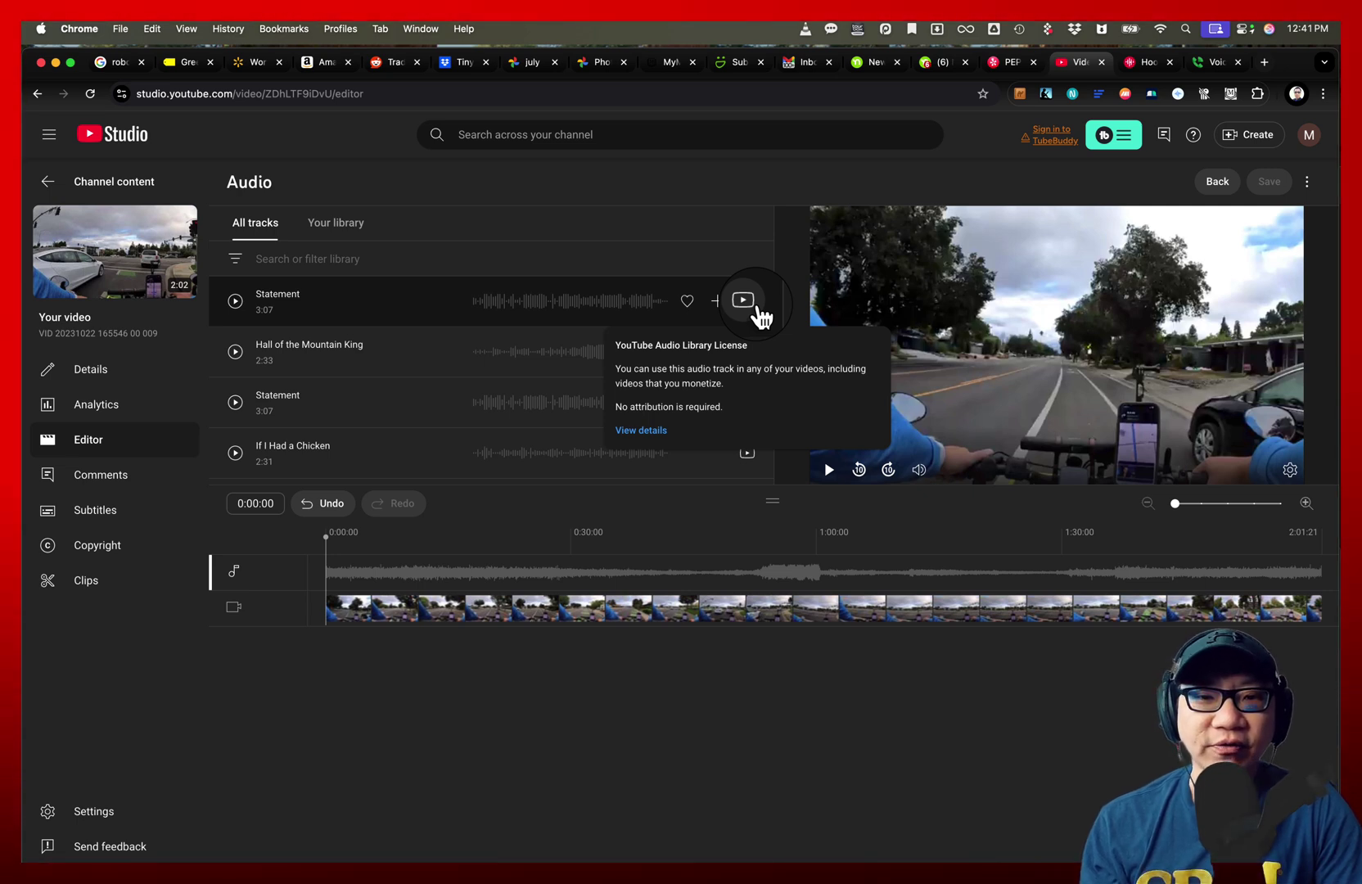
Step: Filter the audio library to Attribution not required and add Jazz In Paris to the video
{"action": "left_click", "coordinate": [255, 259]}
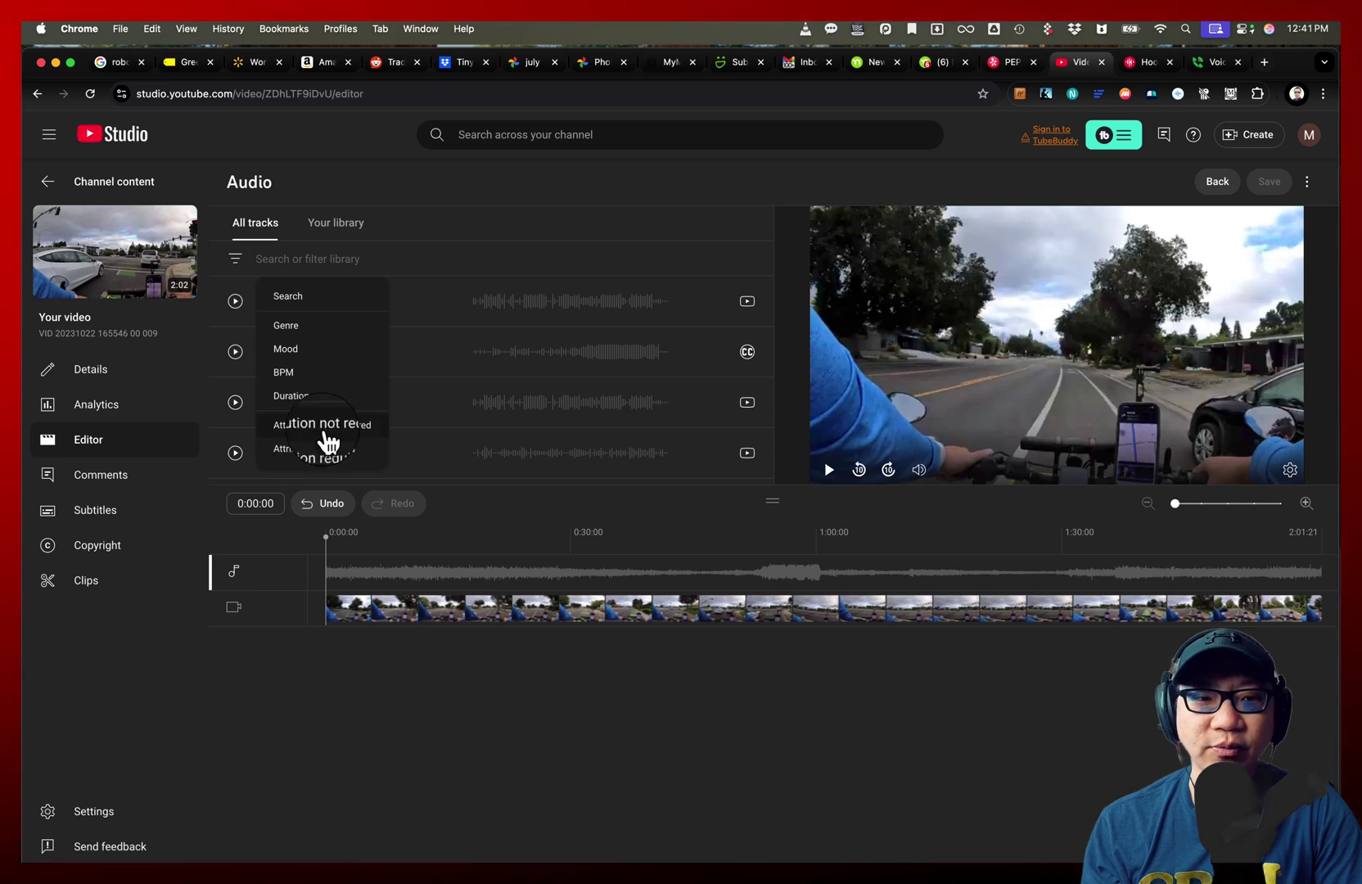
{"action": "left_click", "coordinate": [326, 428]}
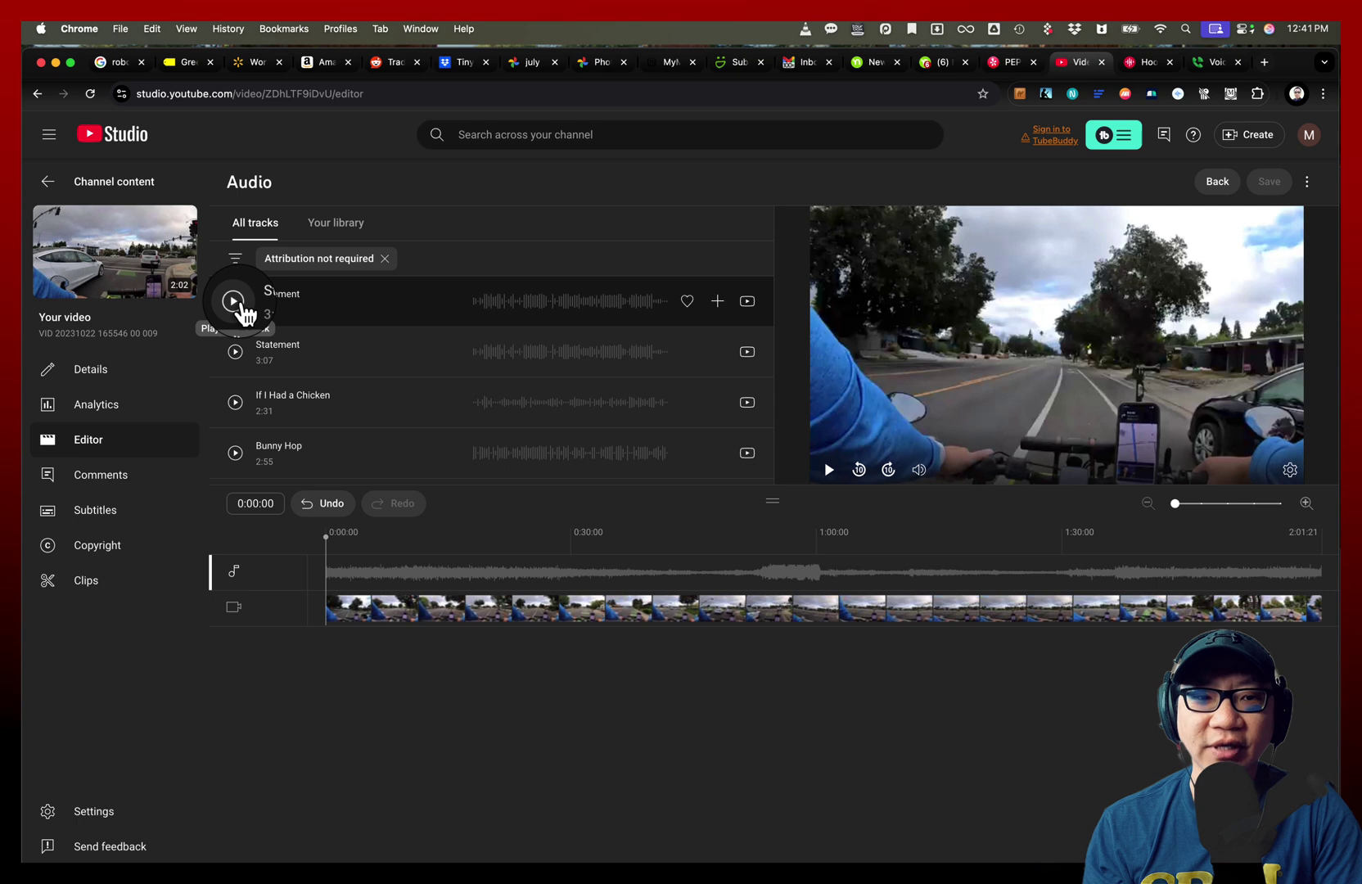
{"action": "scroll", "coordinate": [385, 381], "scroll_direction": "down", "scroll_amount": 10}
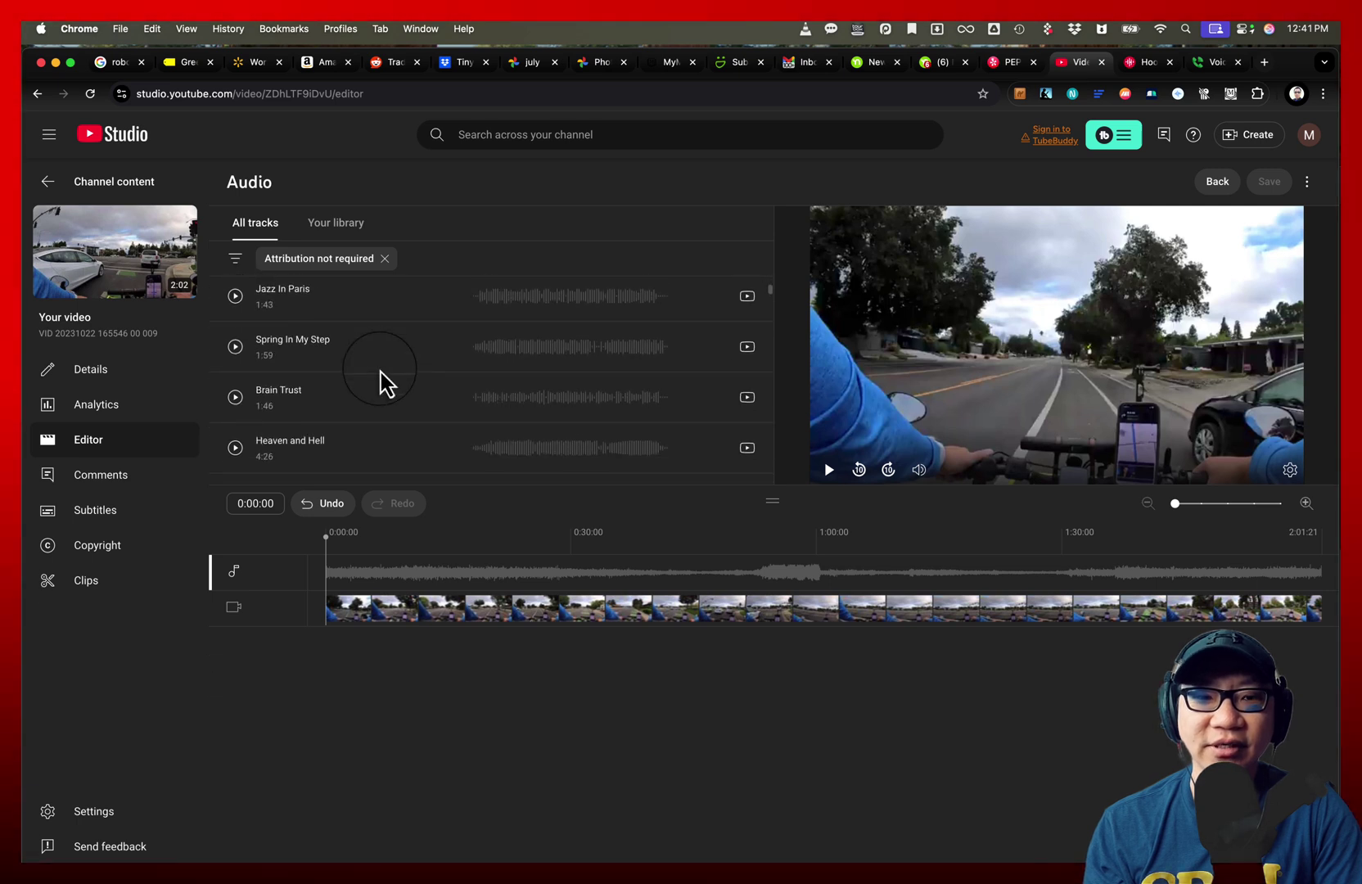
{"action": "scroll", "coordinate": [385, 381], "scroll_direction": "down", "scroll_amount": 1}
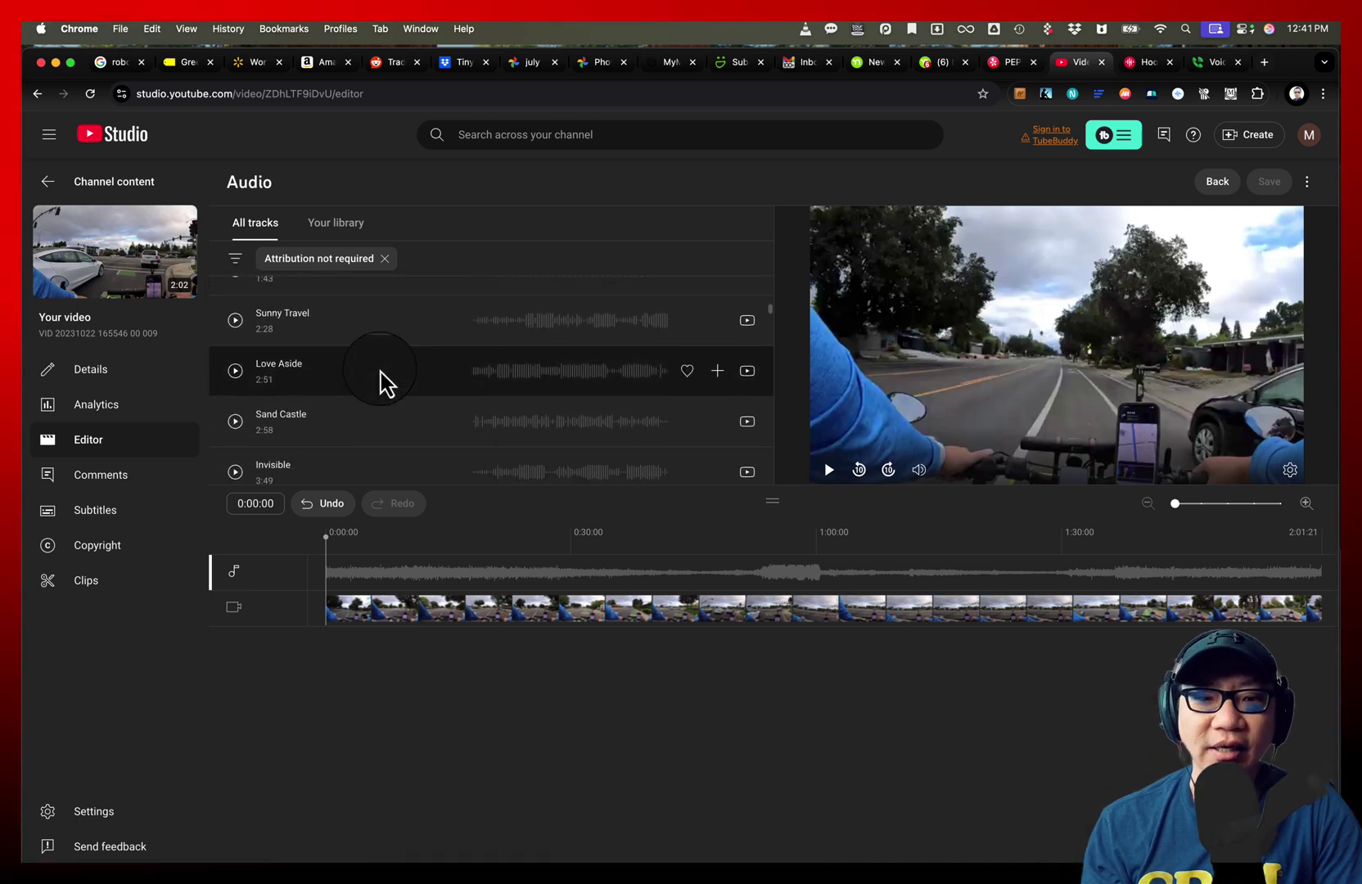
{"action": "scroll", "coordinate": [382, 383], "scroll_direction": "up", "scroll_amount": 10}
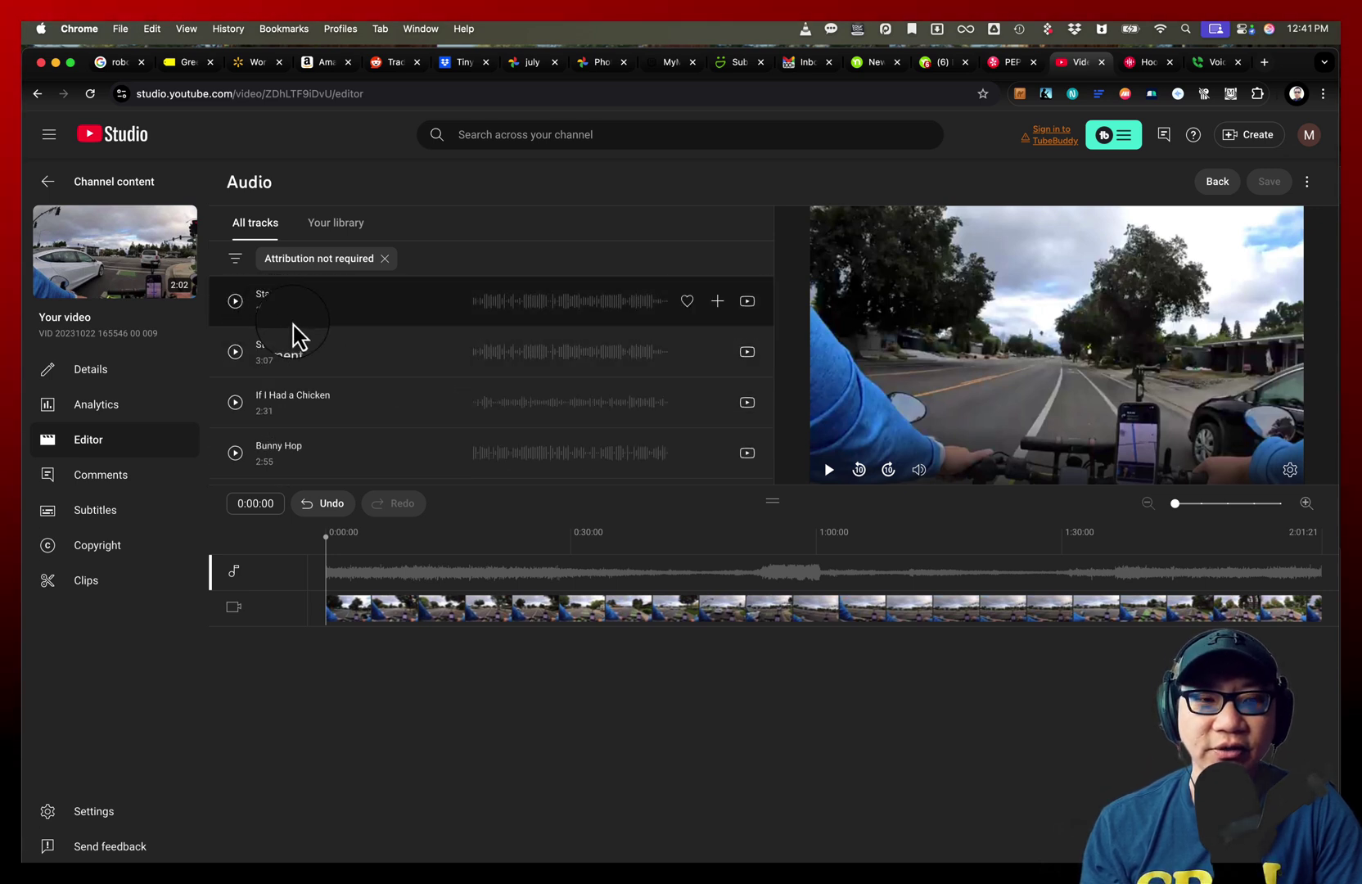
{"action": "scroll", "coordinate": [319, 434], "scroll_direction": "down", "scroll_amount": 3}
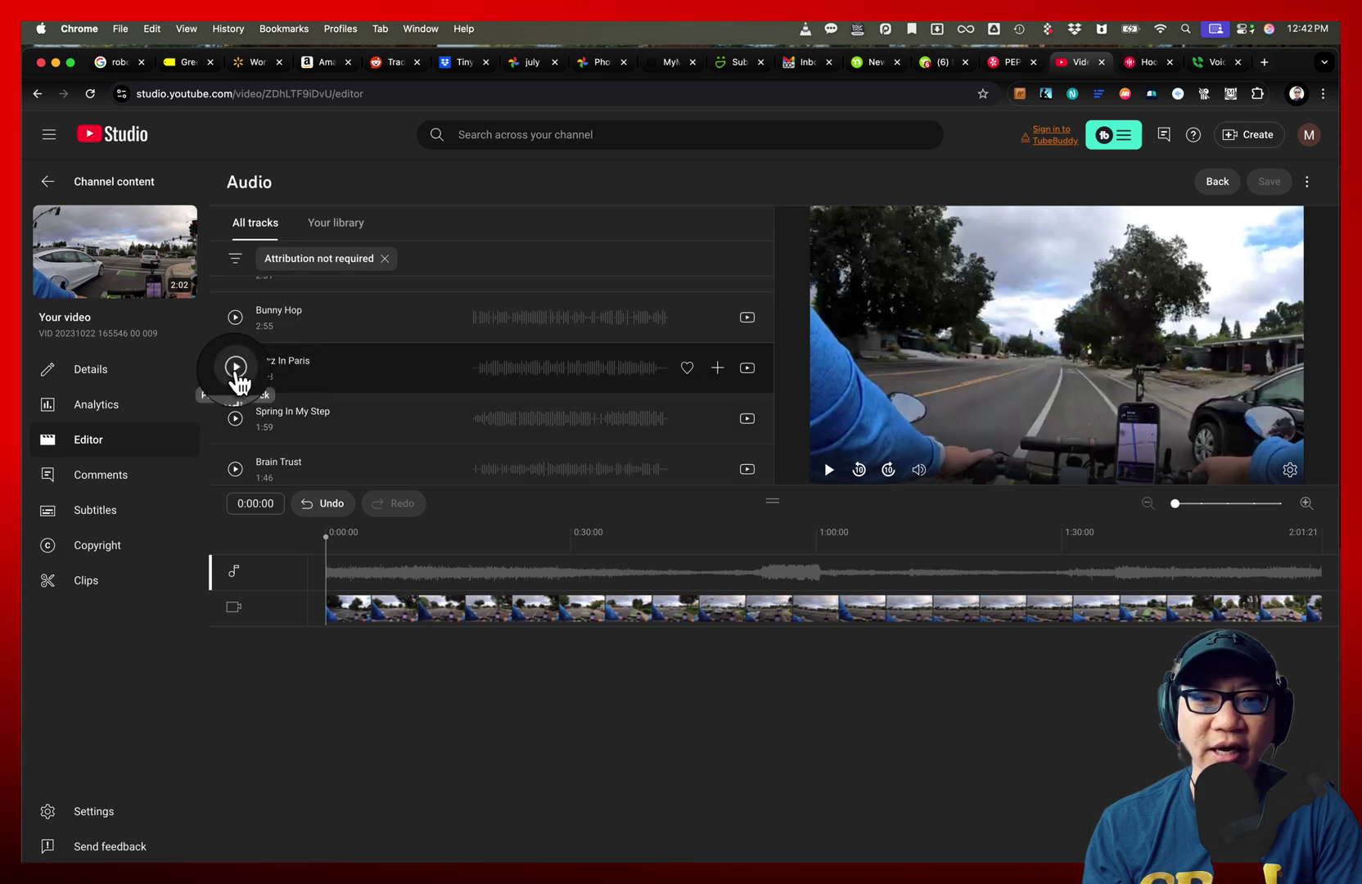
{"action": "left_click", "coordinate": [719, 370]}
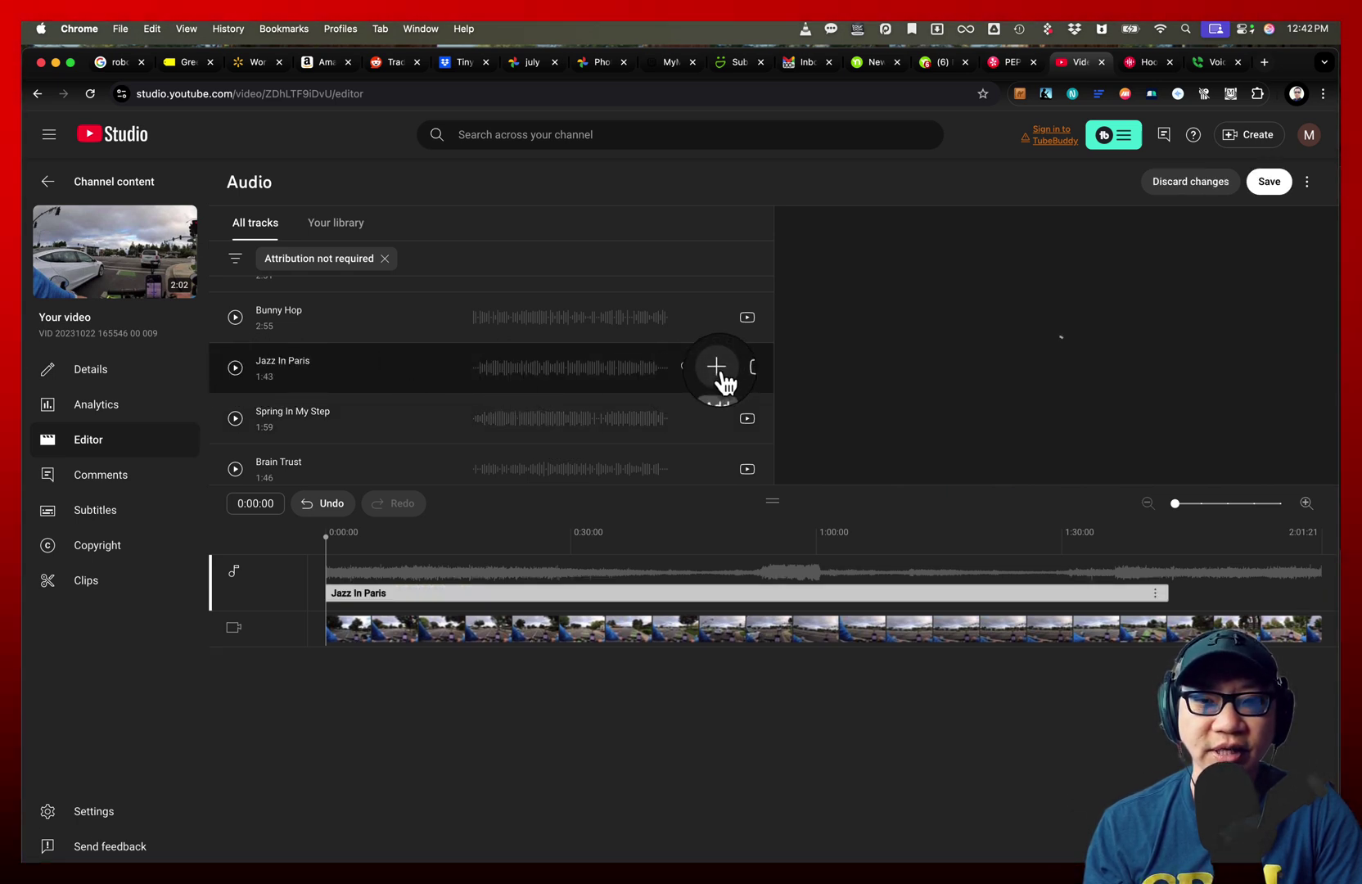
Step: Add two more copies of Jazz In Paris to the audio timeline
{"action": "left_click", "coordinate": [357, 592]}
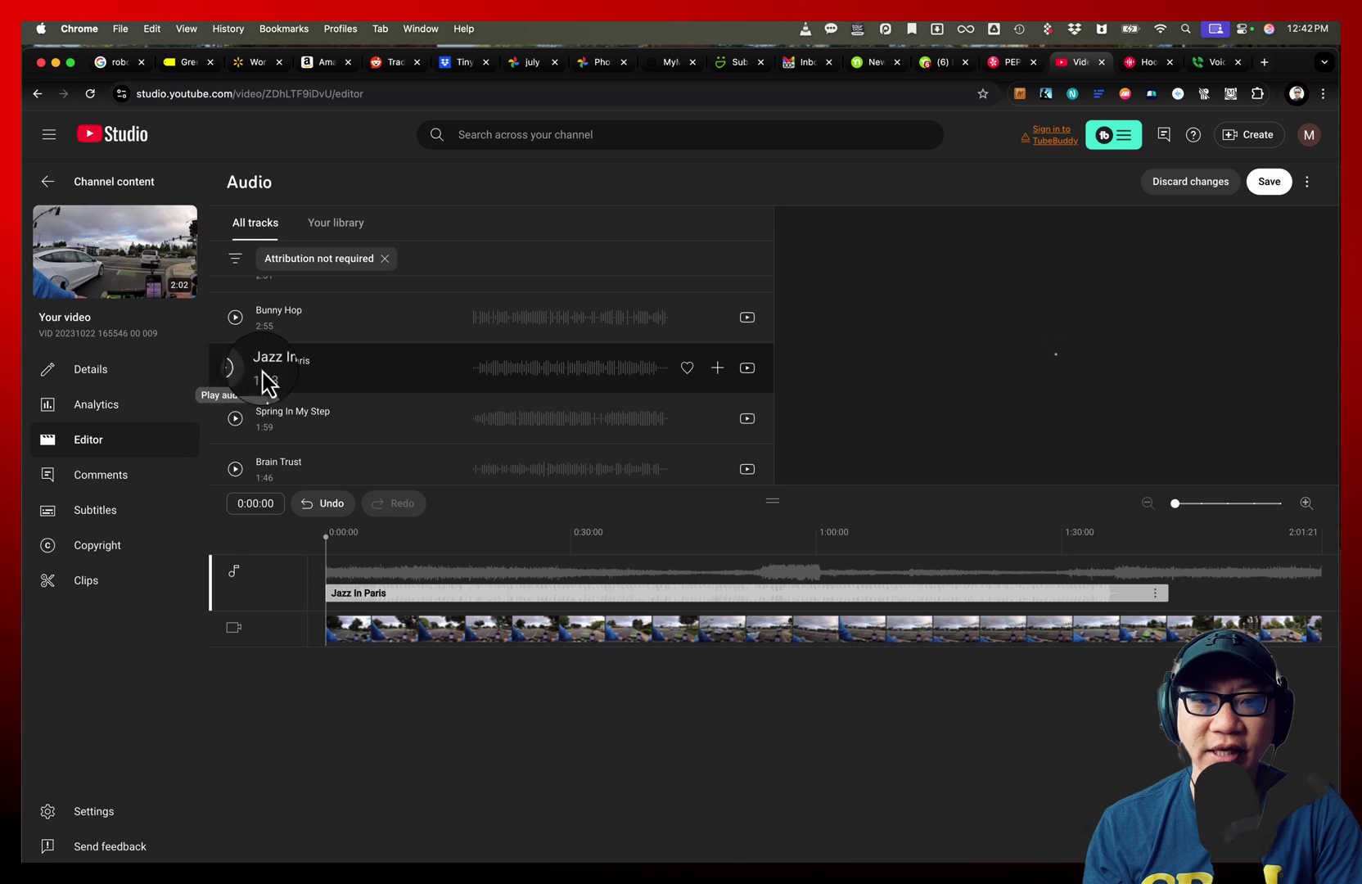
{"action": "left_click", "coordinate": [716, 370]}
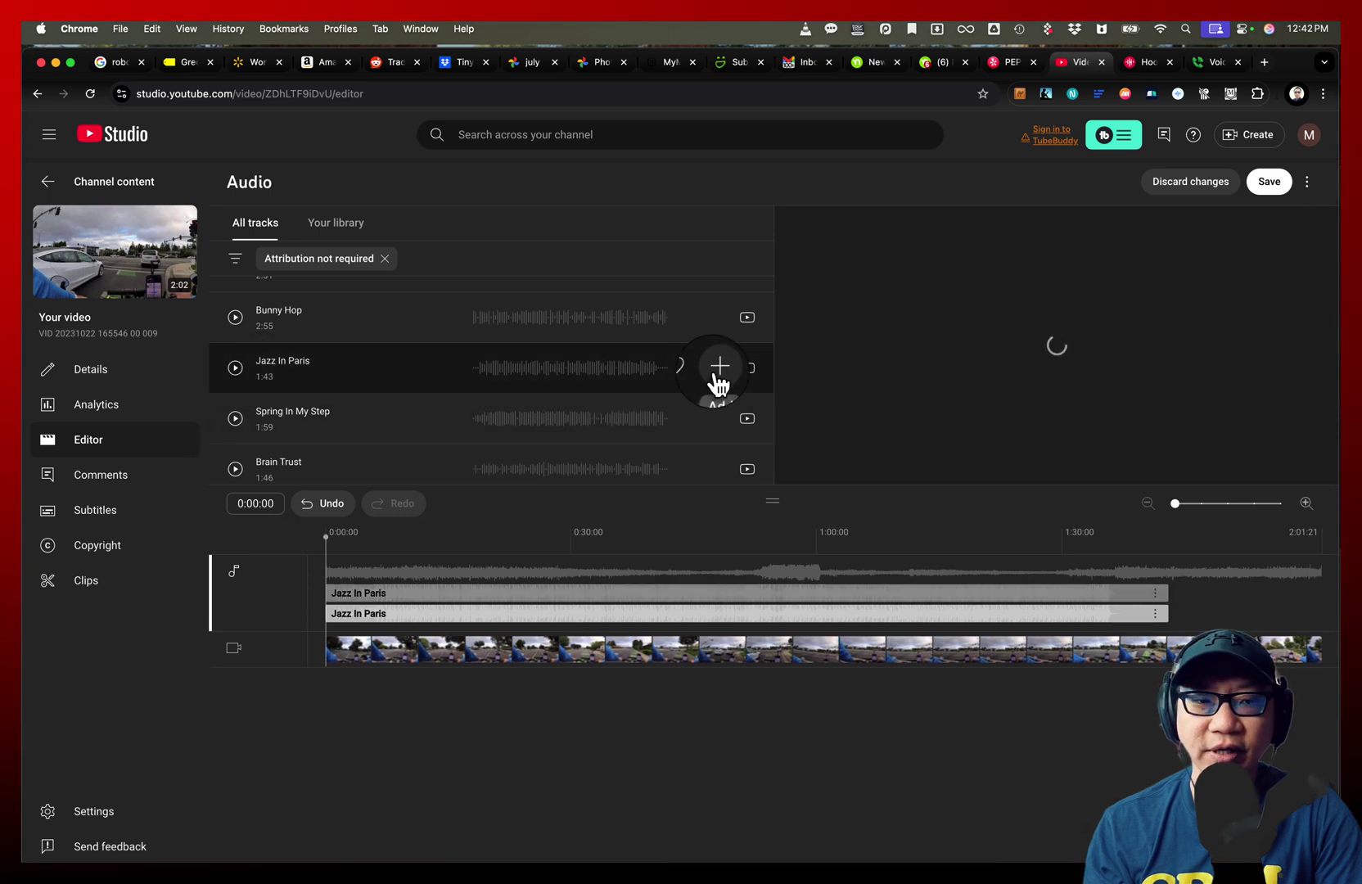
{"action": "left_click", "coordinate": [718, 370]}
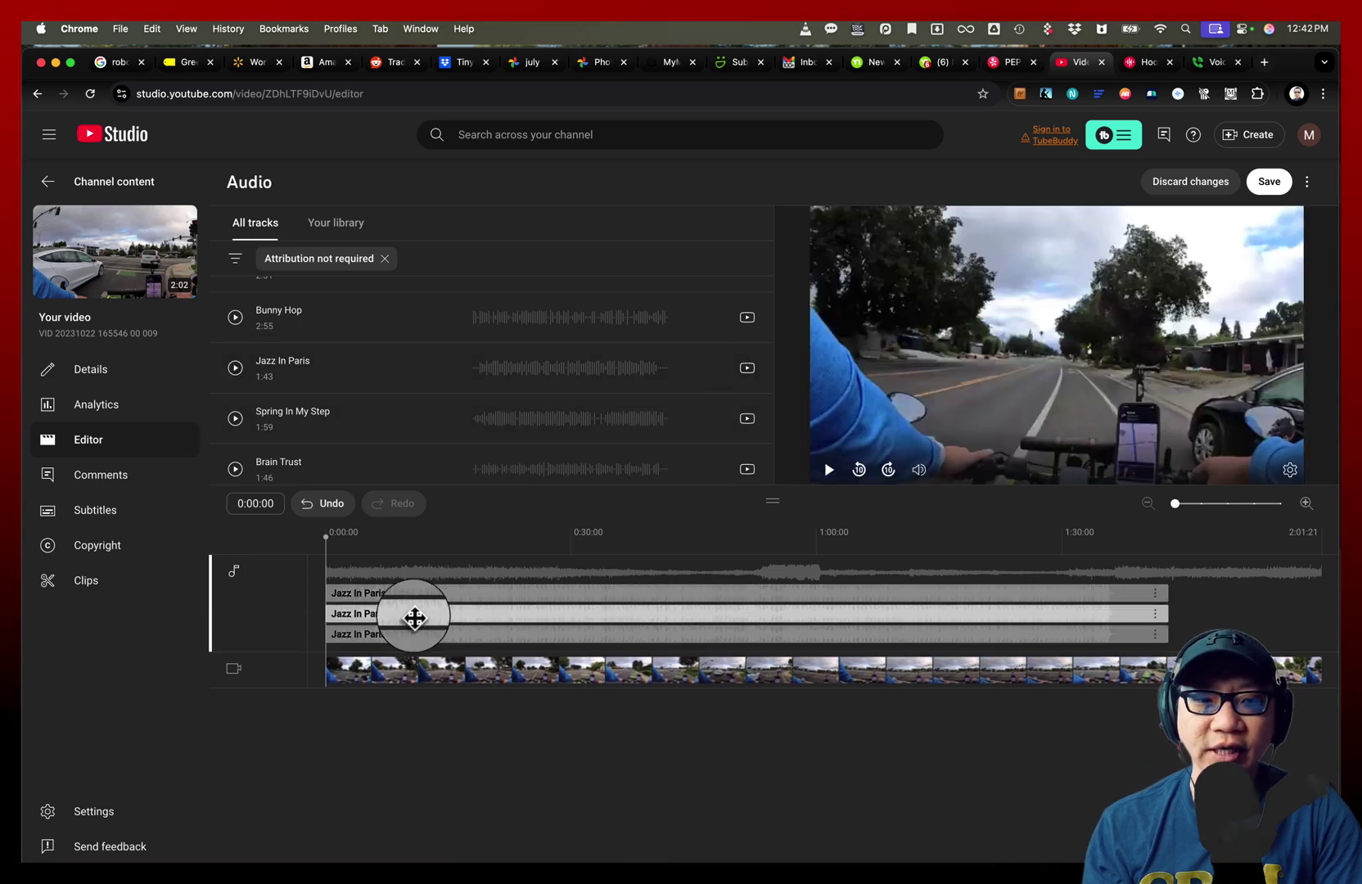
Step: Fit the second Jazz In Paris clip between the first clip's end and the video's end, and delete the third copy
{"action": "left_click_drag", "start_coordinate": [414, 619], "coordinate": [701, 621]}
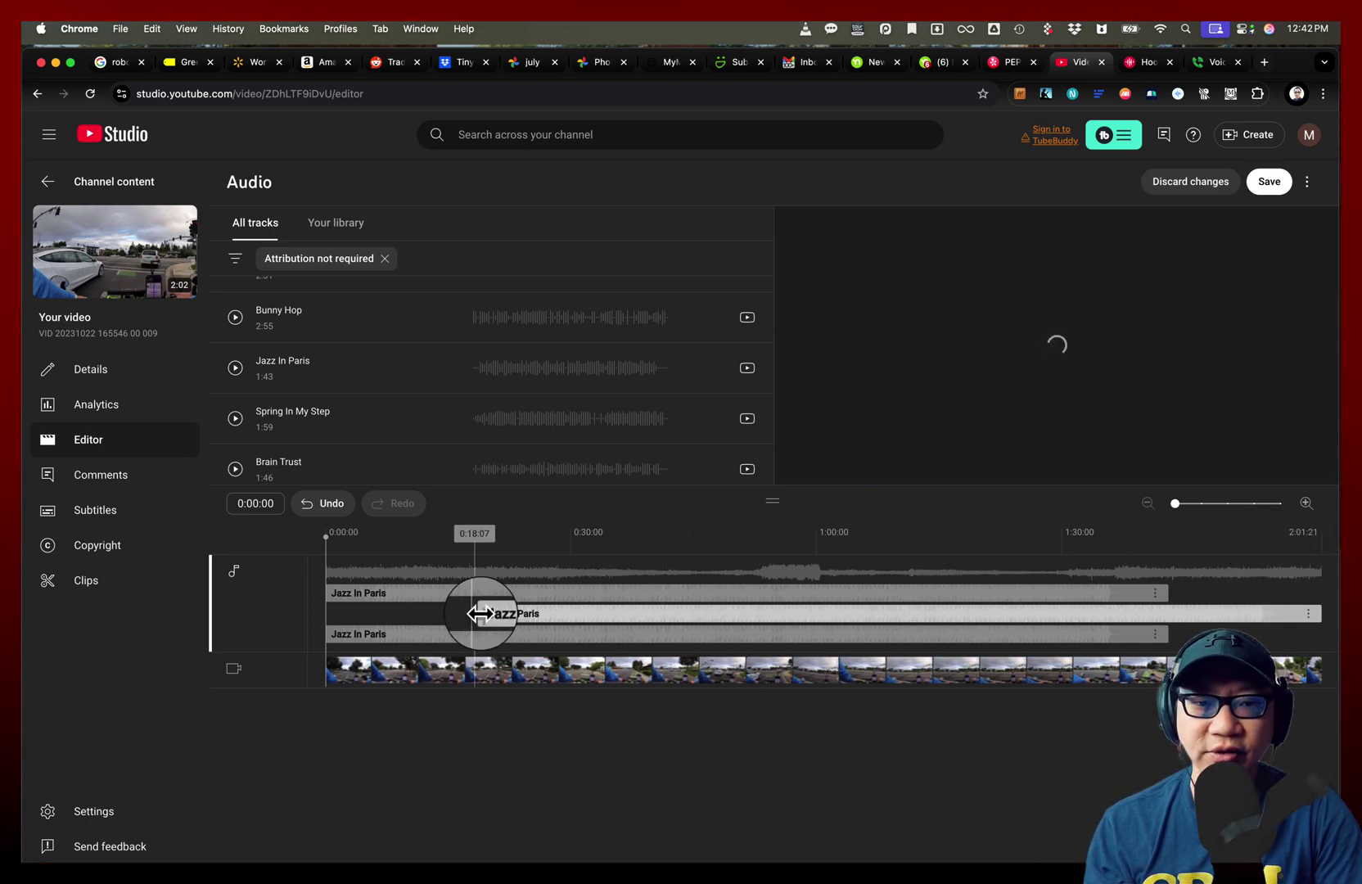
{"action": "left_click_drag", "start_coordinate": [471, 611], "coordinate": [1159, 576]}
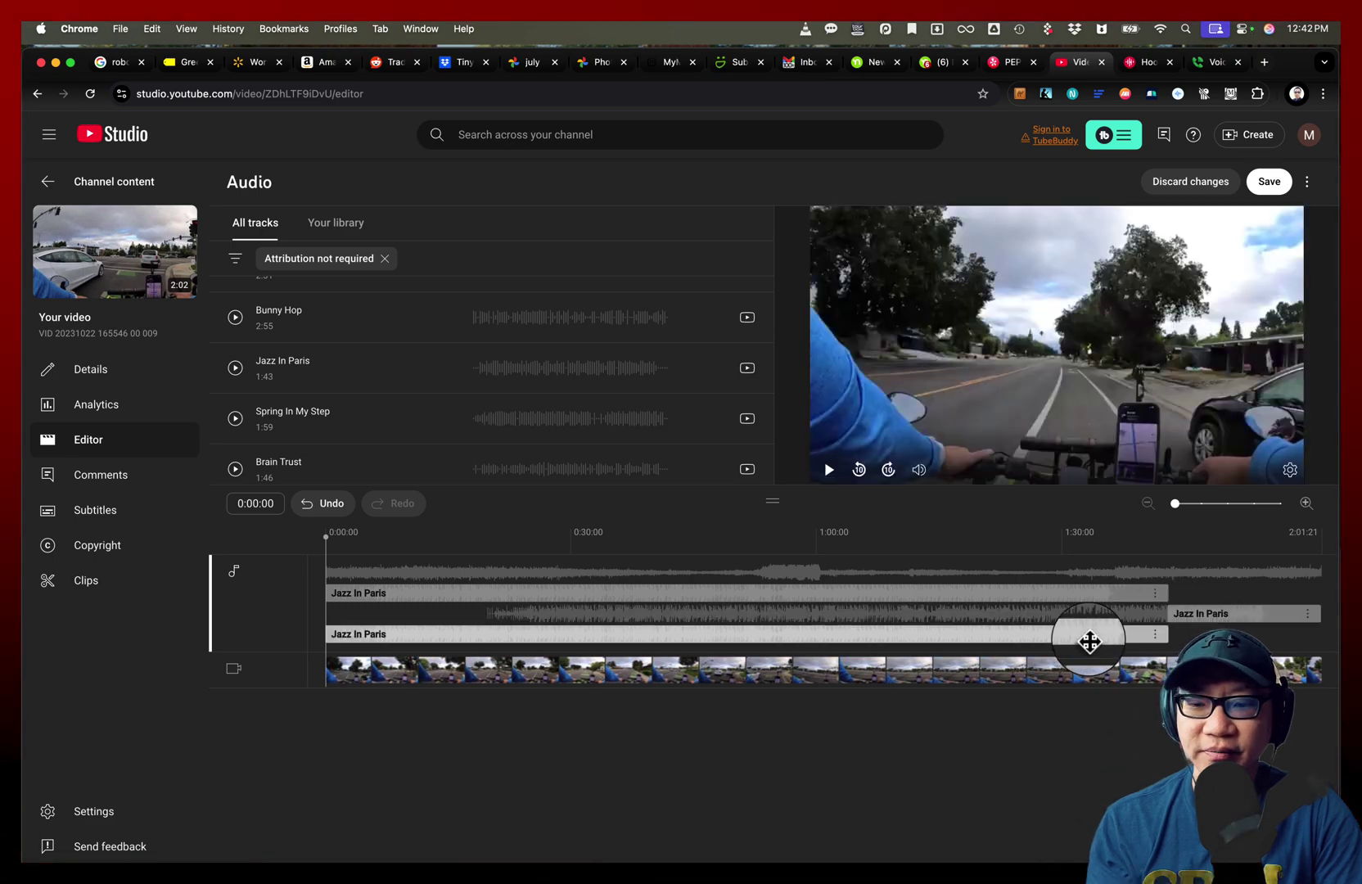
{"action": "key", "text": "Delete"}
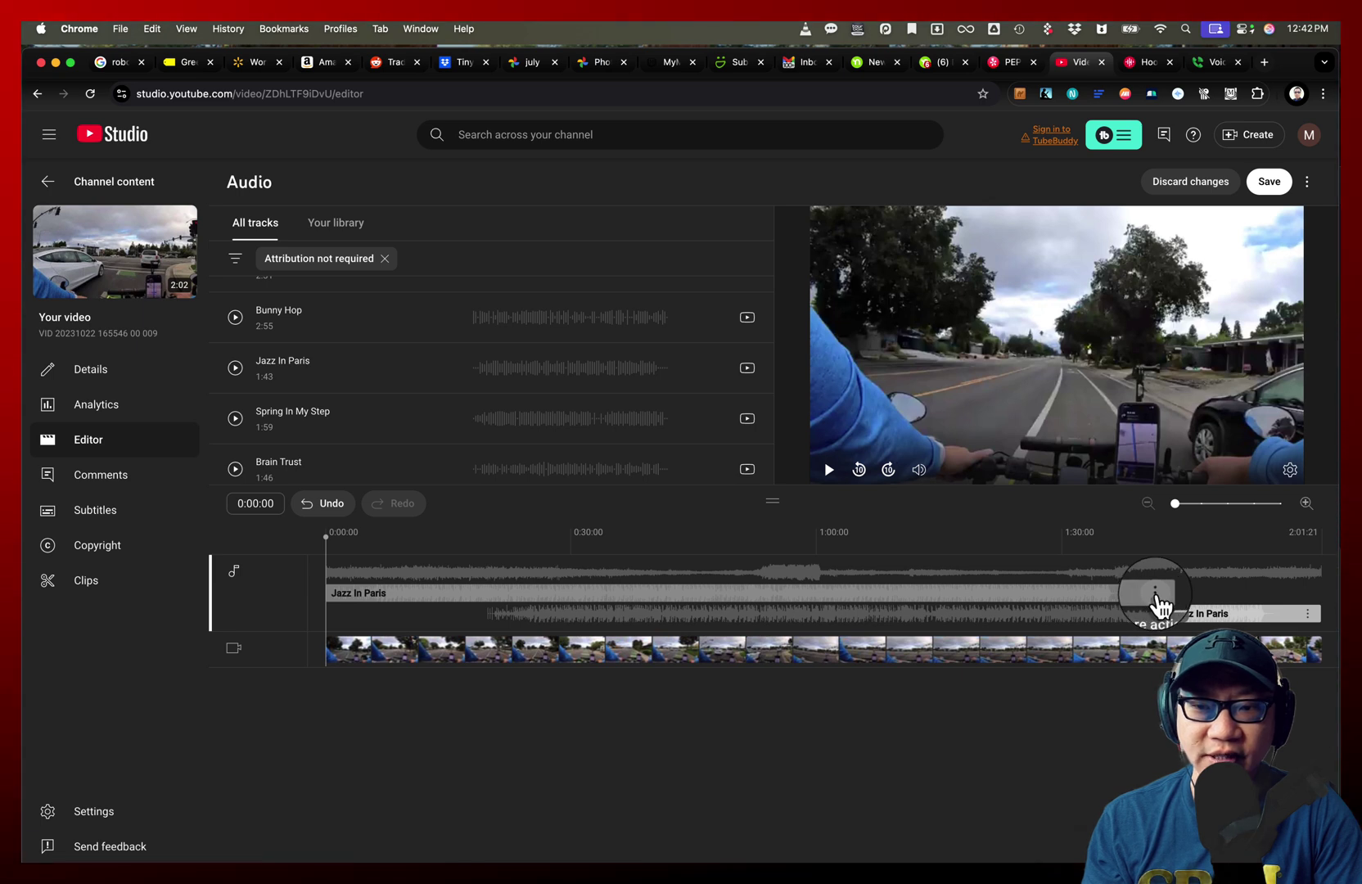
Step: Set the first Jazz In Paris clip's mix level to the maximum
{"action": "left_click", "coordinate": [1156, 604]}
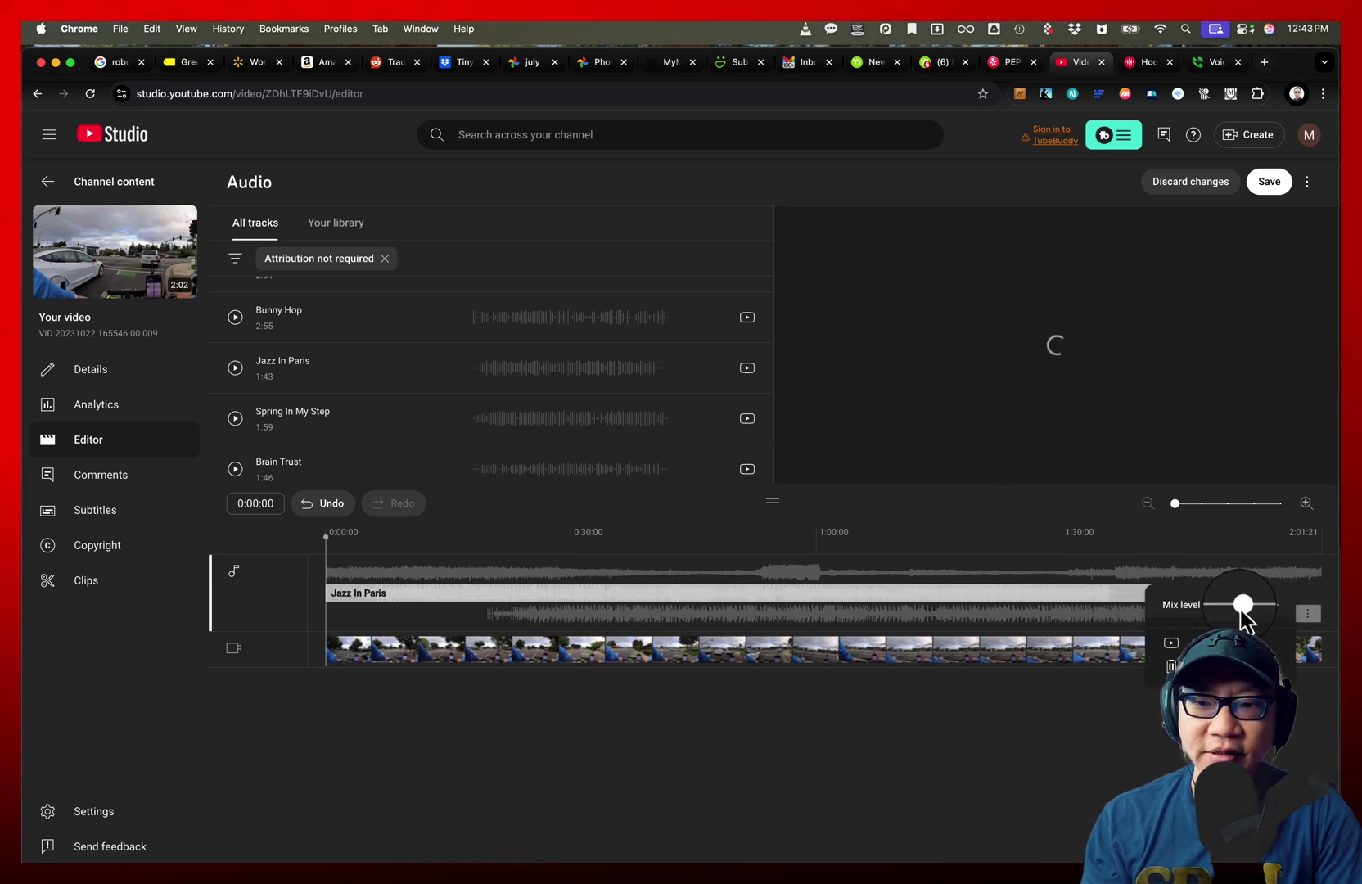
{"action": "left_click_drag", "start_coordinate": [1241, 610], "coordinate": [1228, 613]}
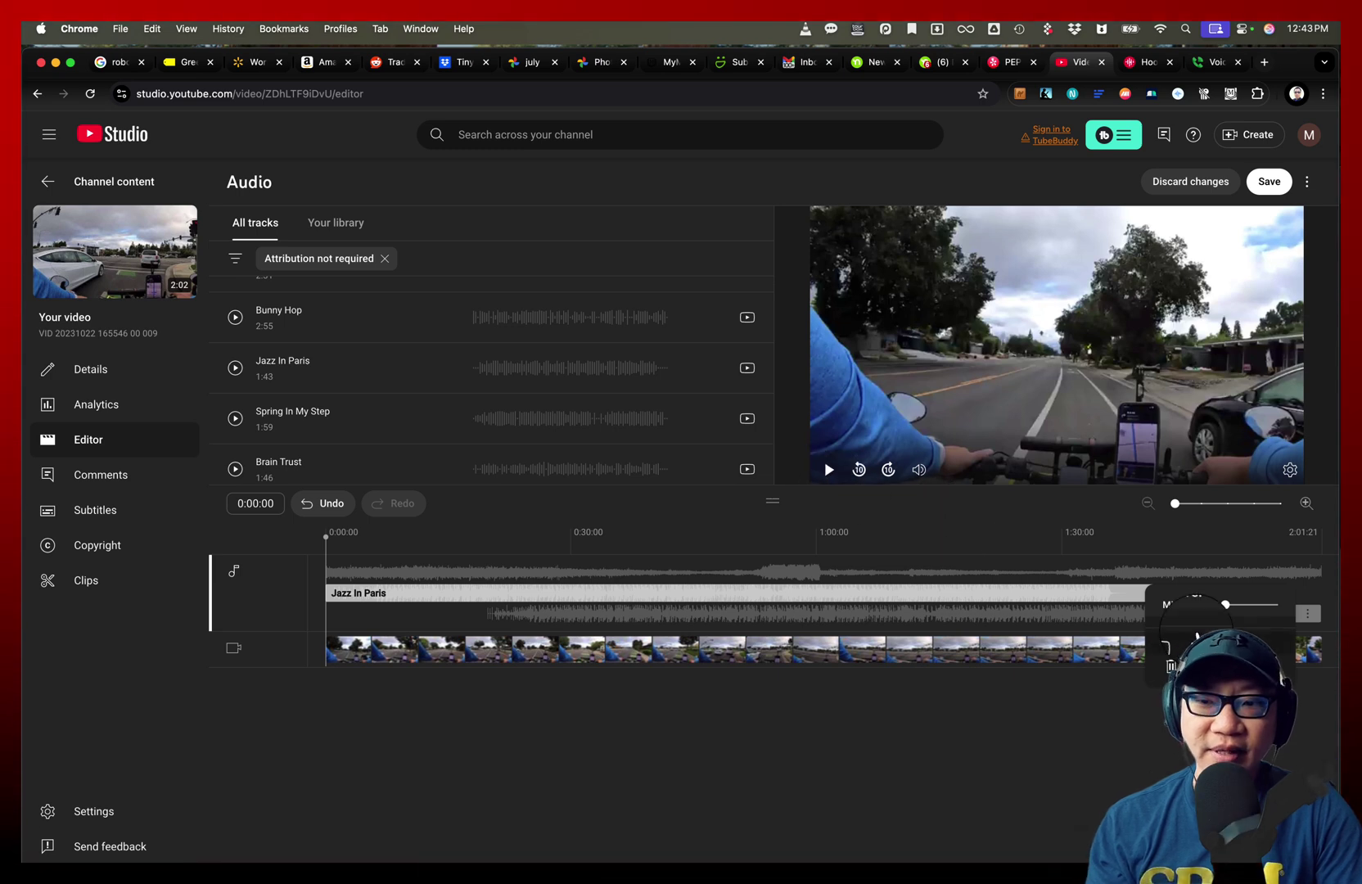
{"action": "left_click_drag", "start_coordinate": [1230, 616], "coordinate": [1339, 614]}
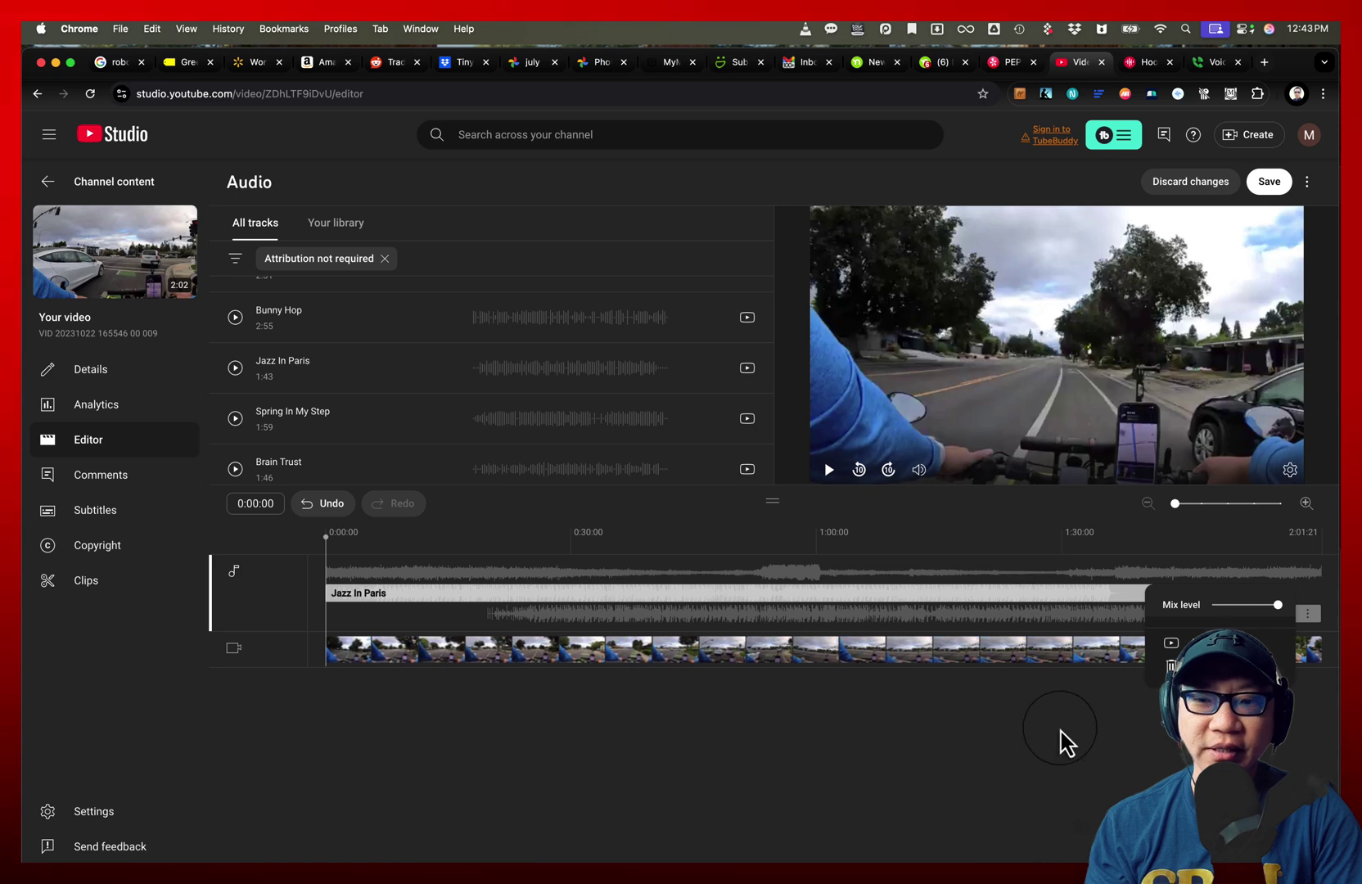
{"action": "left_click_drag", "start_coordinate": [1142, 612], "coordinate": [1065, 619]}
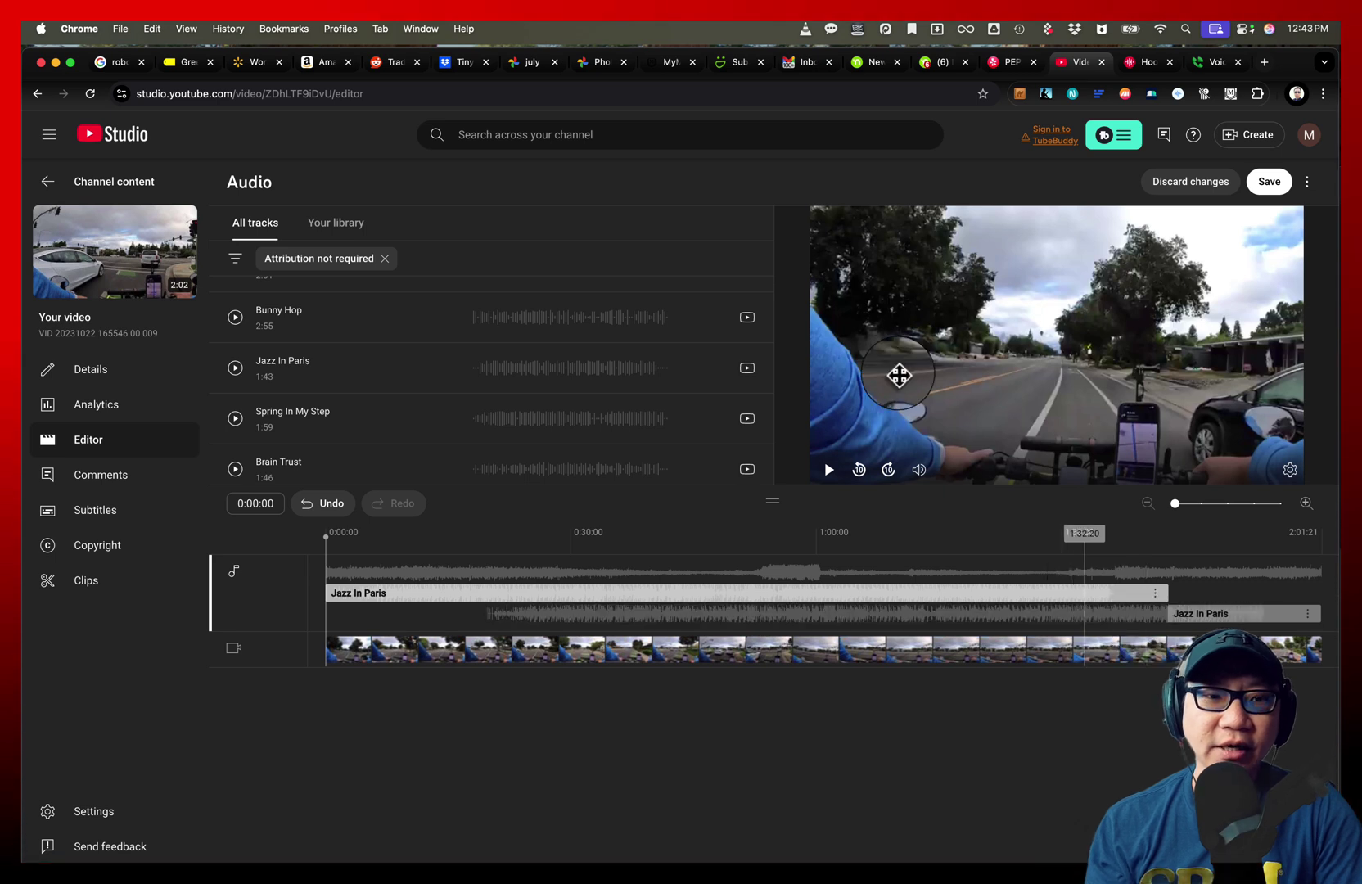
Step: Replace the audio library's attribution filter with a search for "car"
{"action": "left_click", "coordinate": [386, 259]}
{"action": "left_click", "coordinate": [367, 260]}
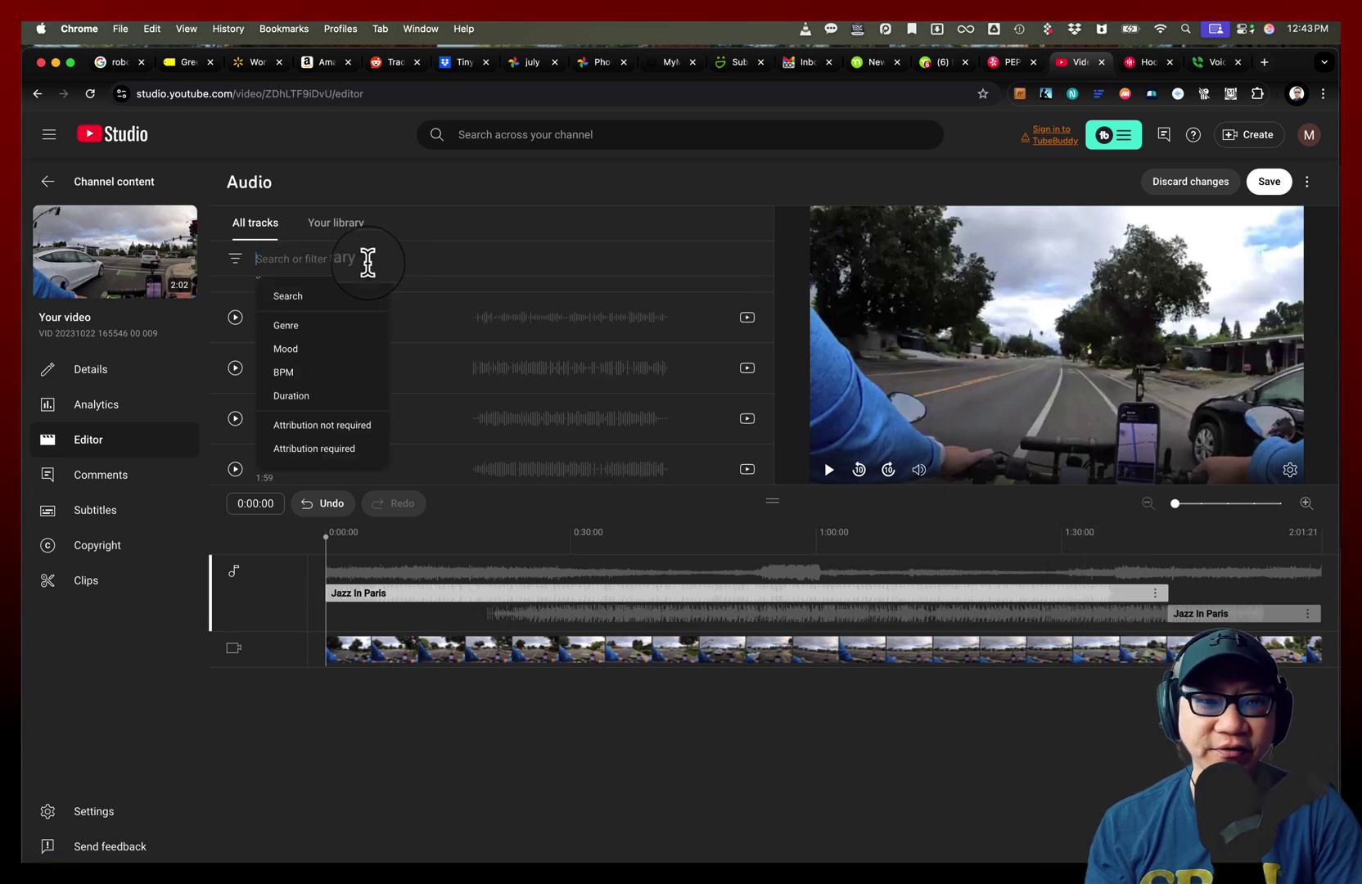
{"action": "type", "text": "car"}
{"action": "key", "text": "Return"}
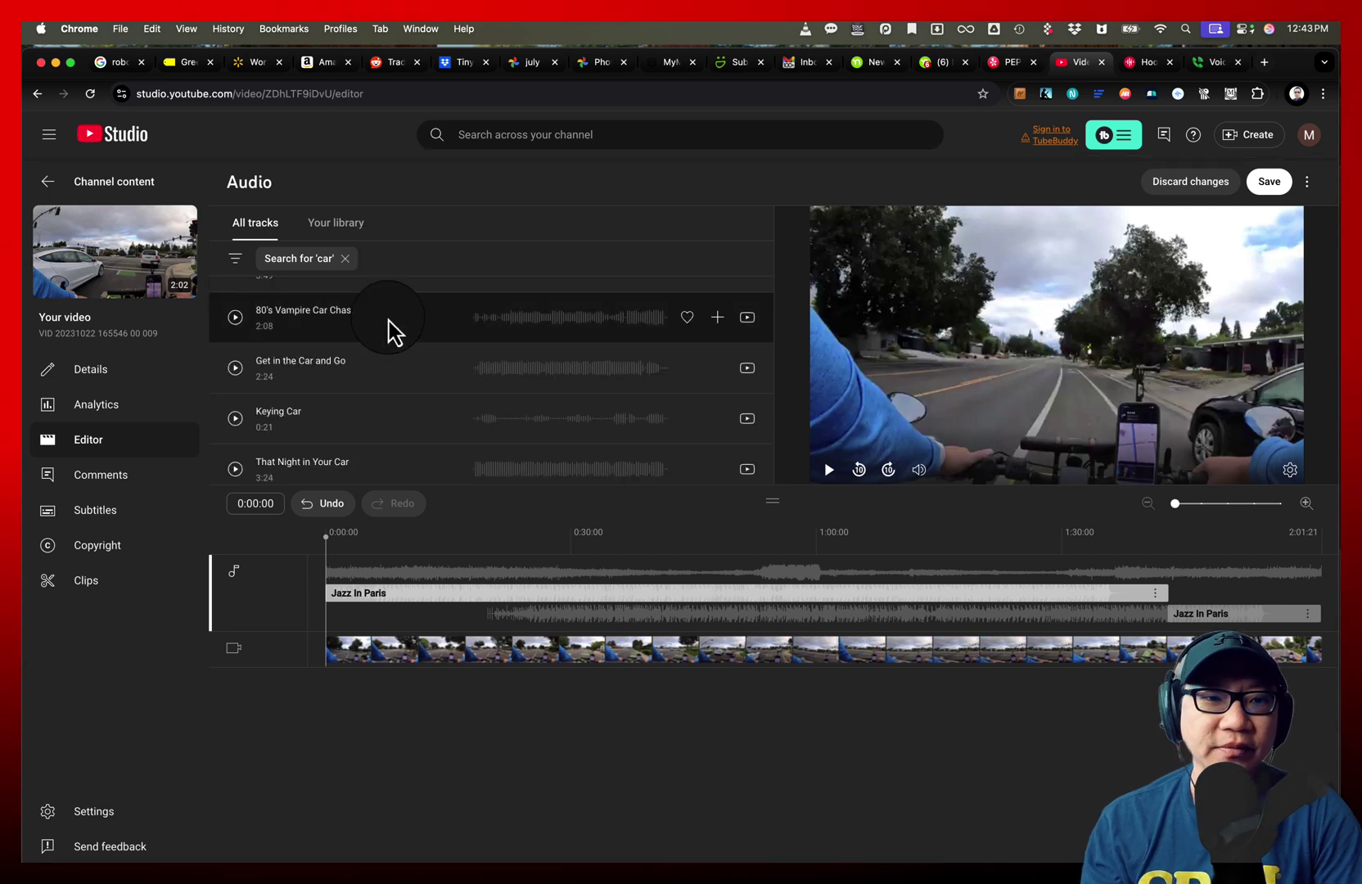
Step: Add the Keying Car sound to the timeline and move it to start about 3 seconds into the video
{"action": "scroll", "coordinate": [385, 395], "scroll_direction": "down", "scroll_amount": 2}
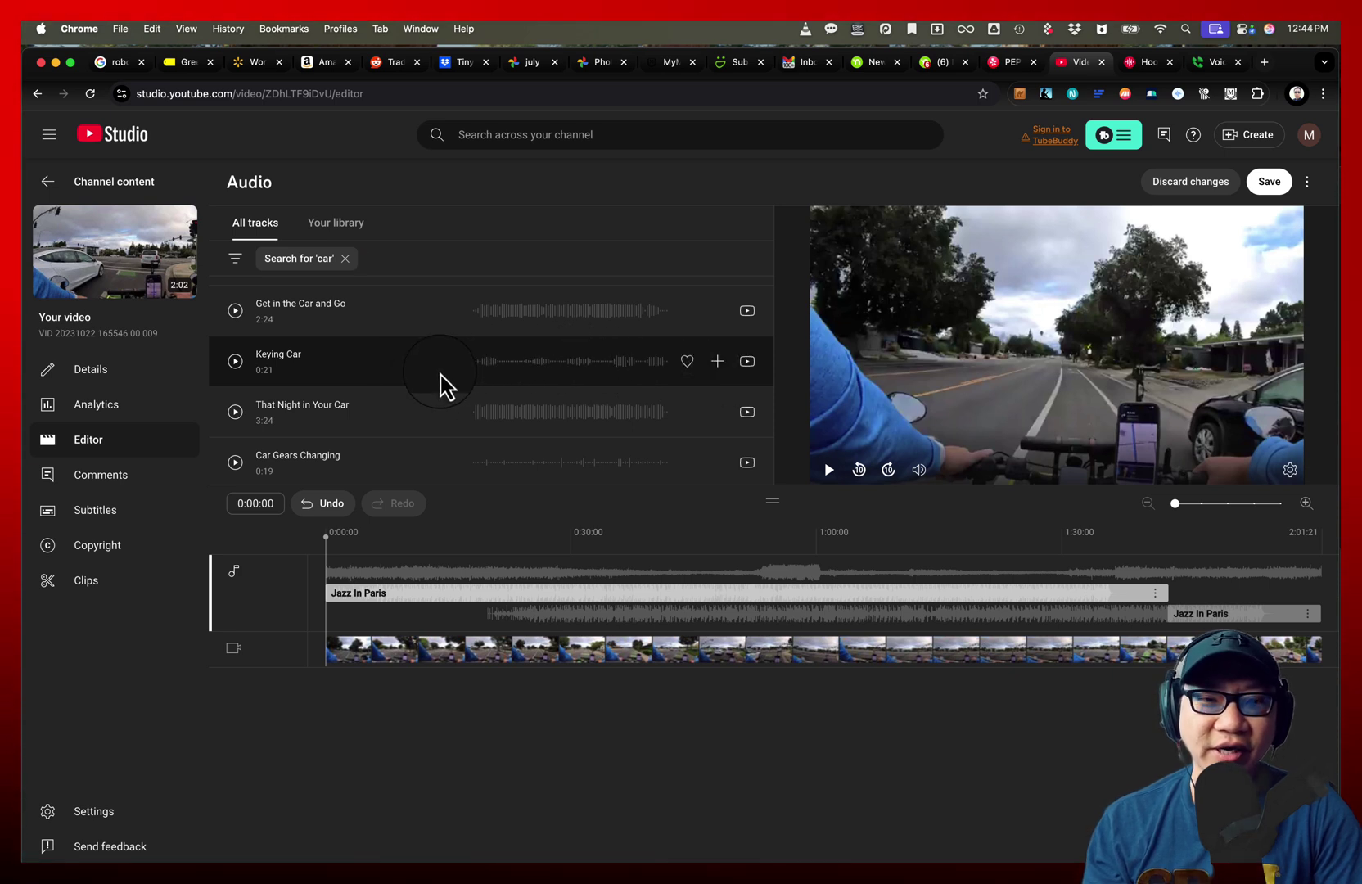
{"action": "left_click", "coordinate": [717, 361]}
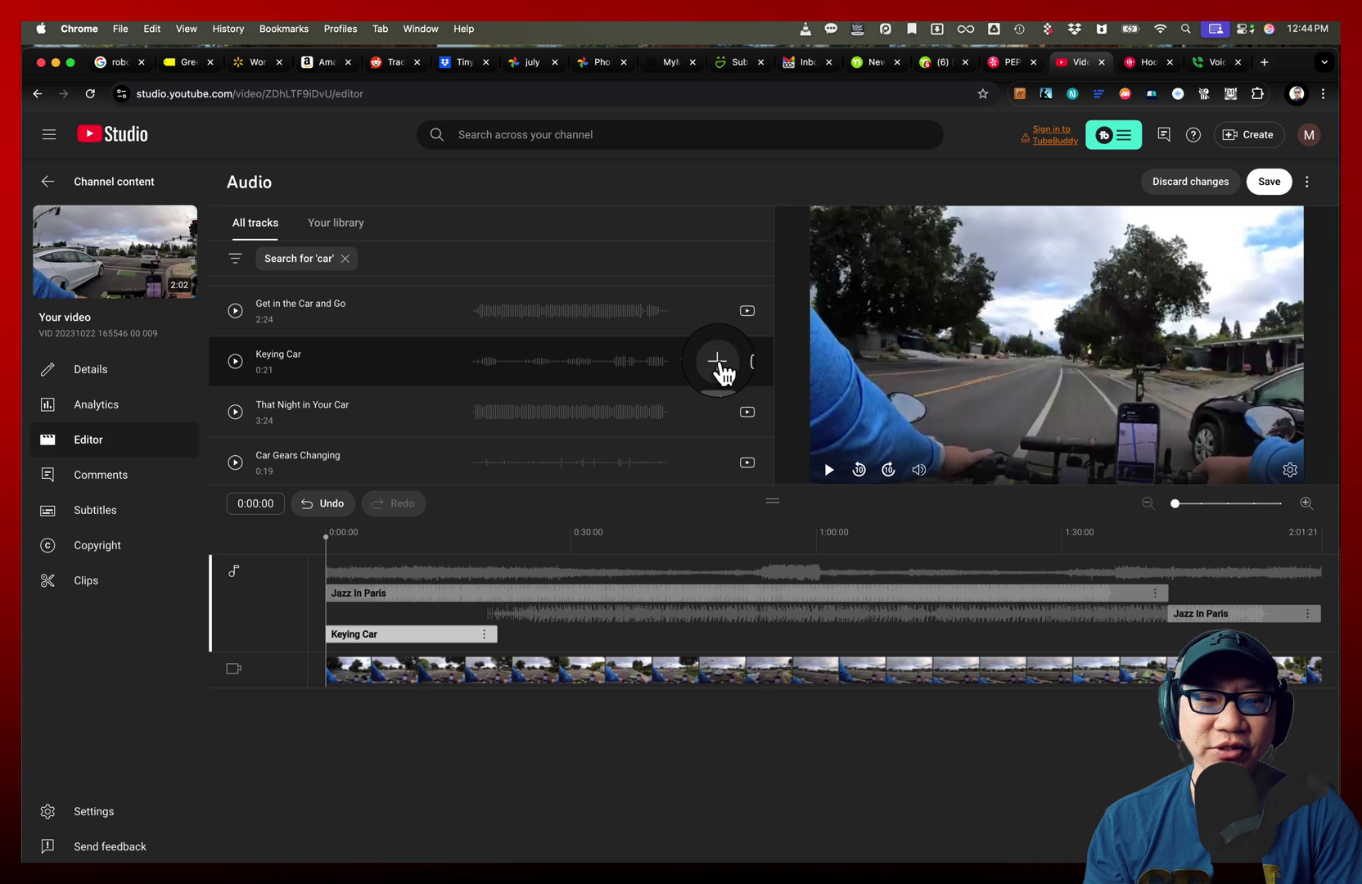
{"action": "left_click_drag", "start_coordinate": [409, 634], "coordinate": [437, 643]}
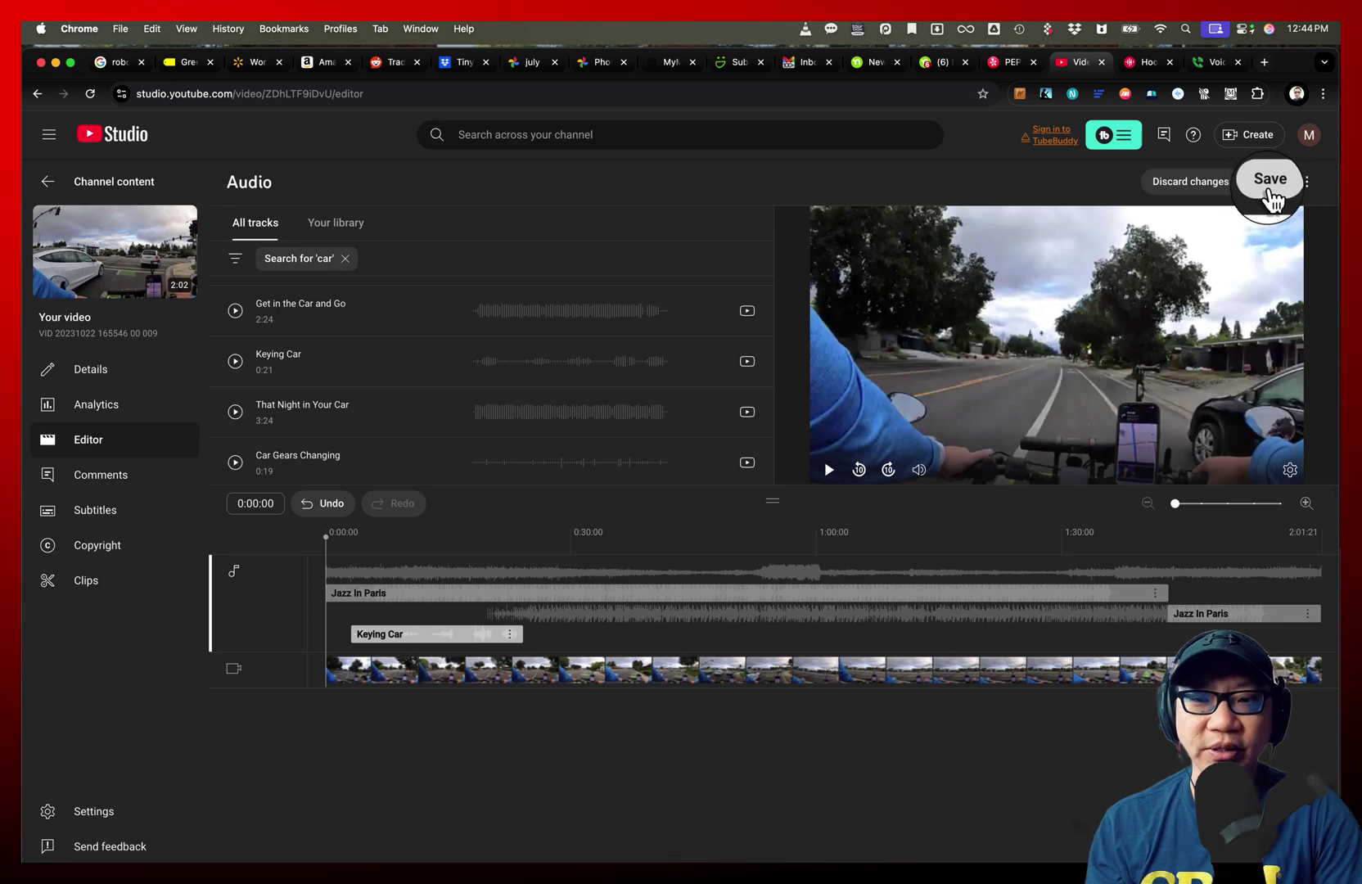
Step: Save the audio edits, confirm the save, and return to the channel content list
{"action": "left_click", "coordinate": [1273, 185]}
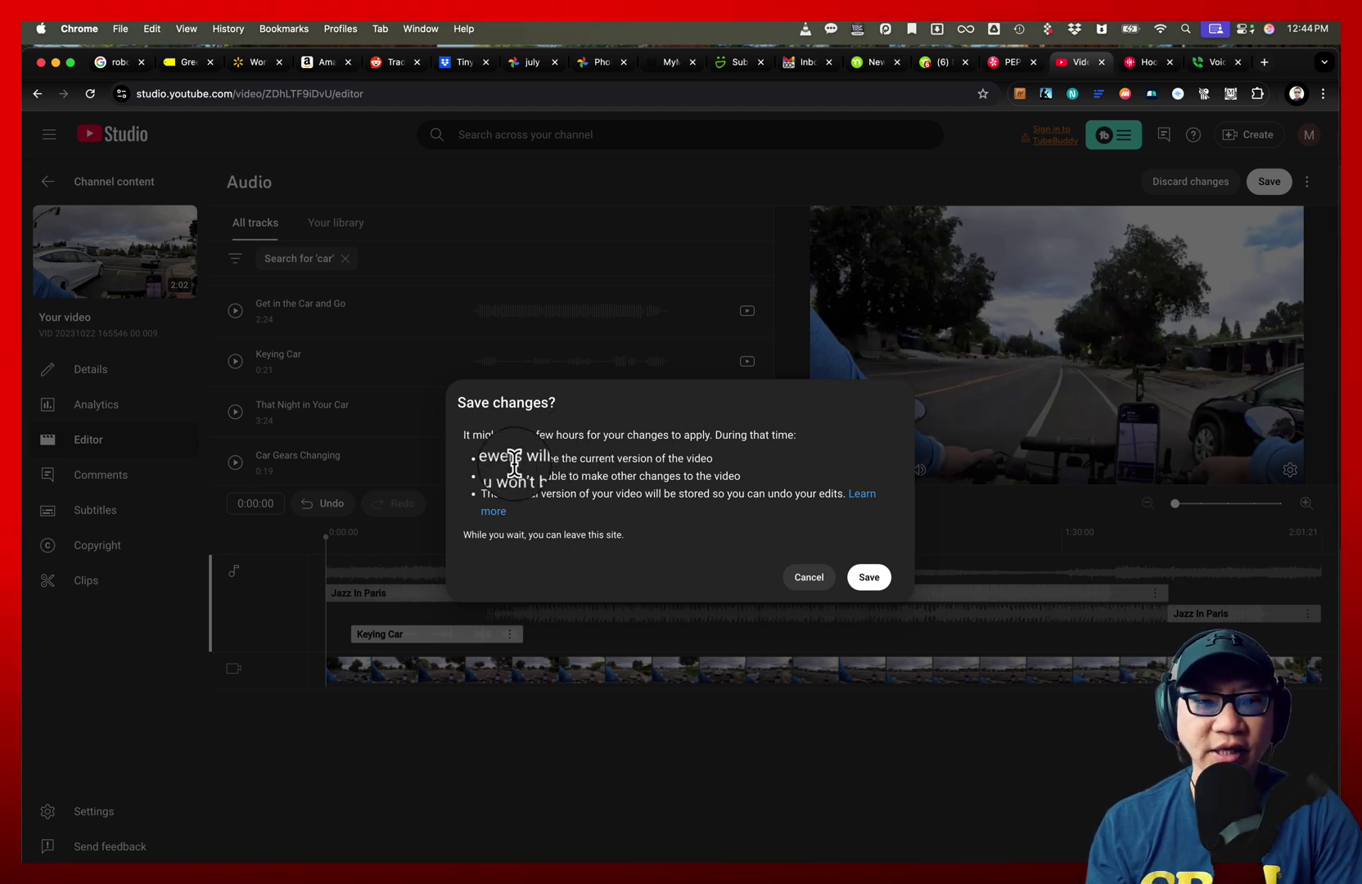
{"action": "left_click_drag", "start_coordinate": [482, 459], "coordinate": [705, 458]}
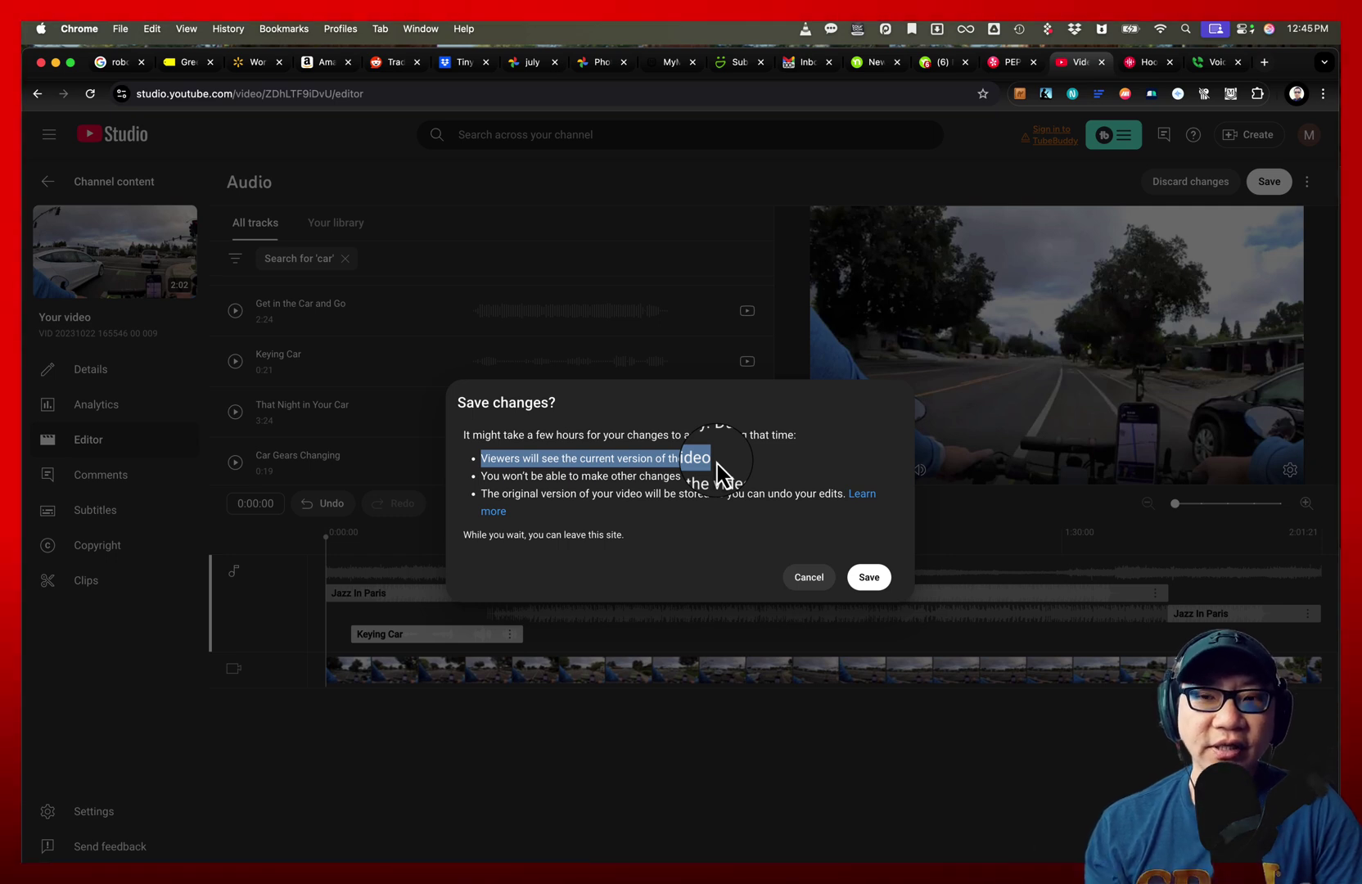
{"action": "left_click", "coordinate": [654, 481]}
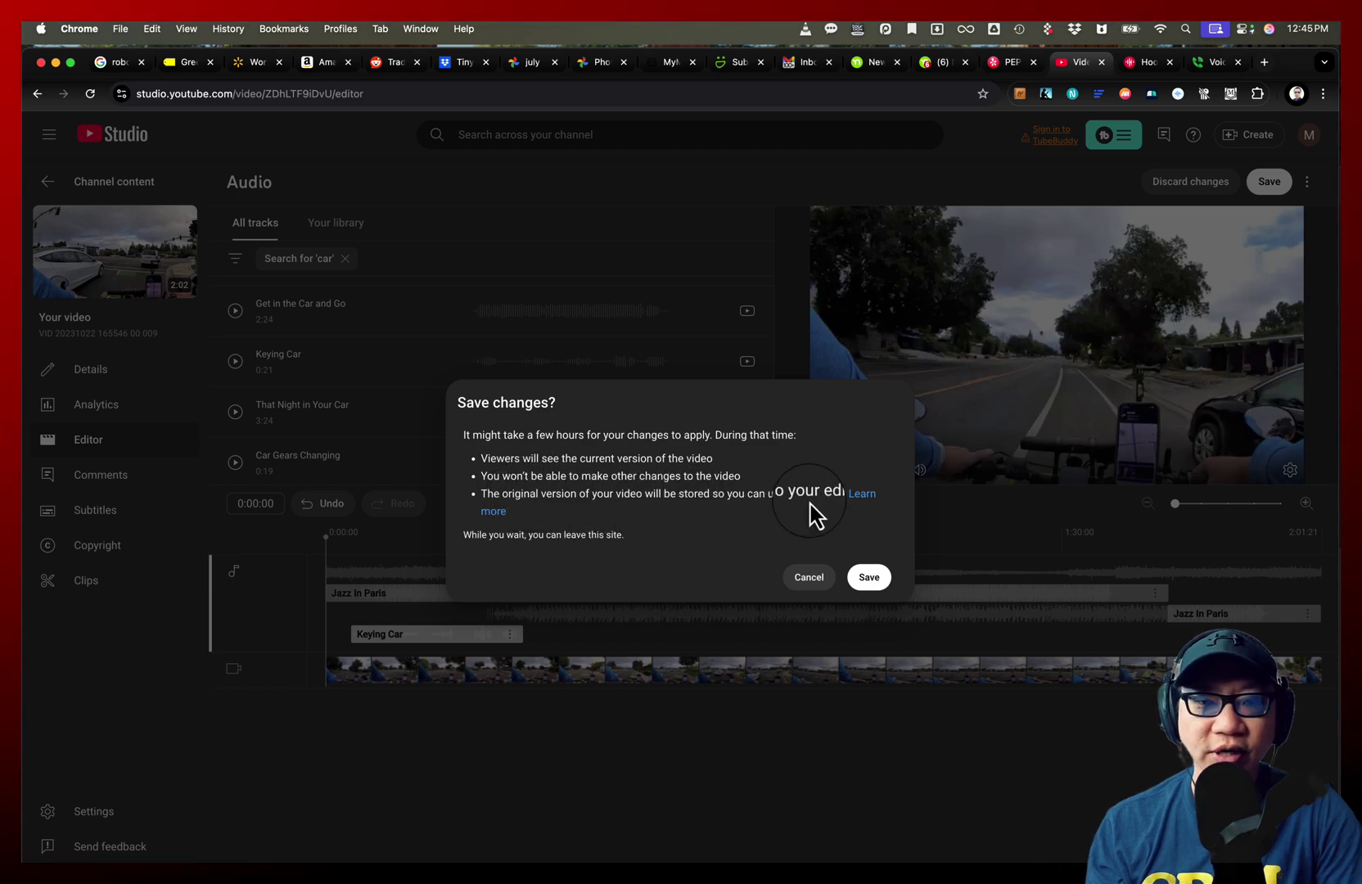
{"action": "left_click", "coordinate": [870, 580]}
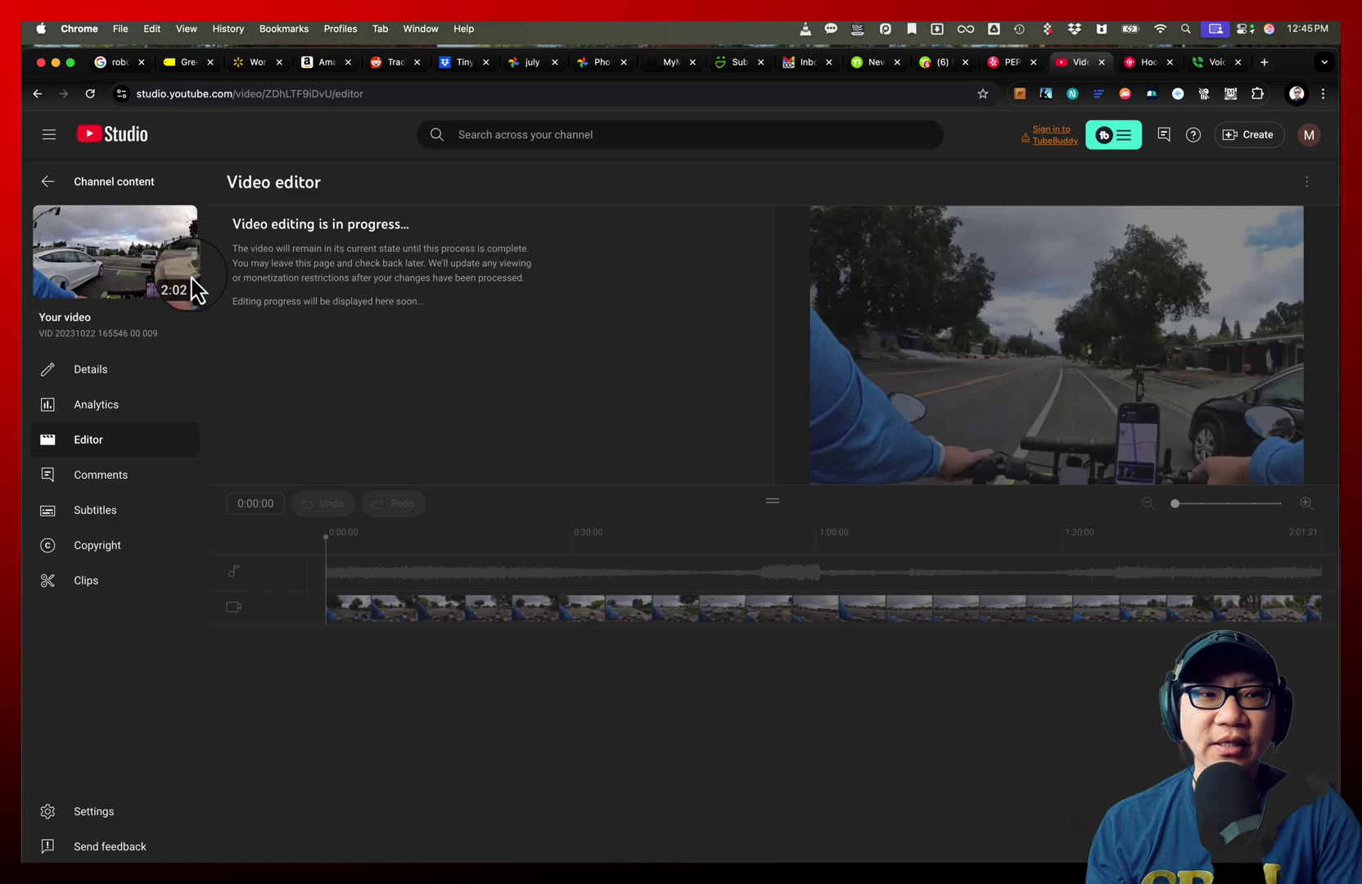
{"action": "left_click", "coordinate": [48, 183]}
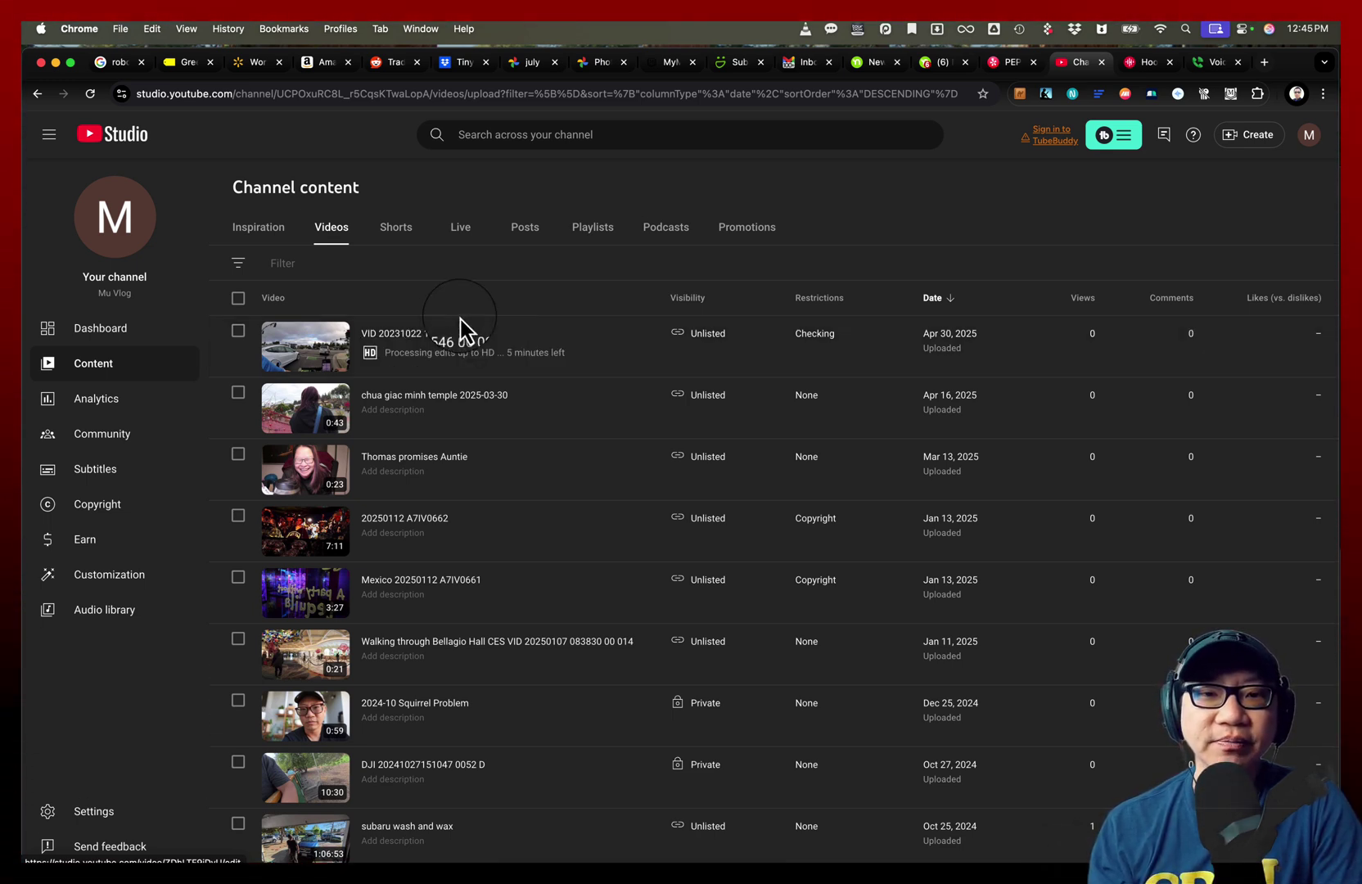
{"action": "mouse_move", "coordinate": [830, 352]}
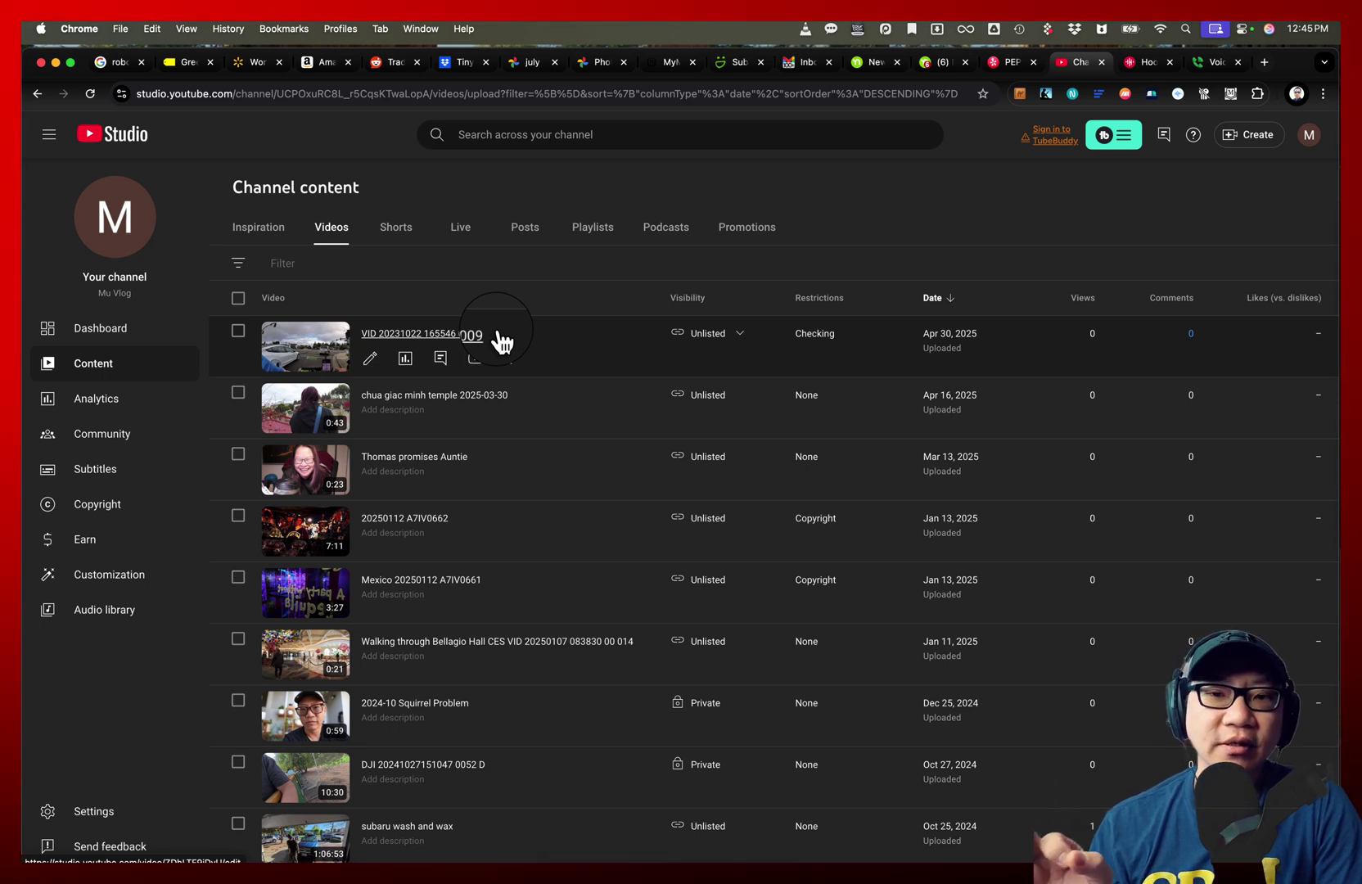
{"action": "left_click", "coordinate": [372, 358]}
{"action": "left_click", "coordinate": [365, 330]}
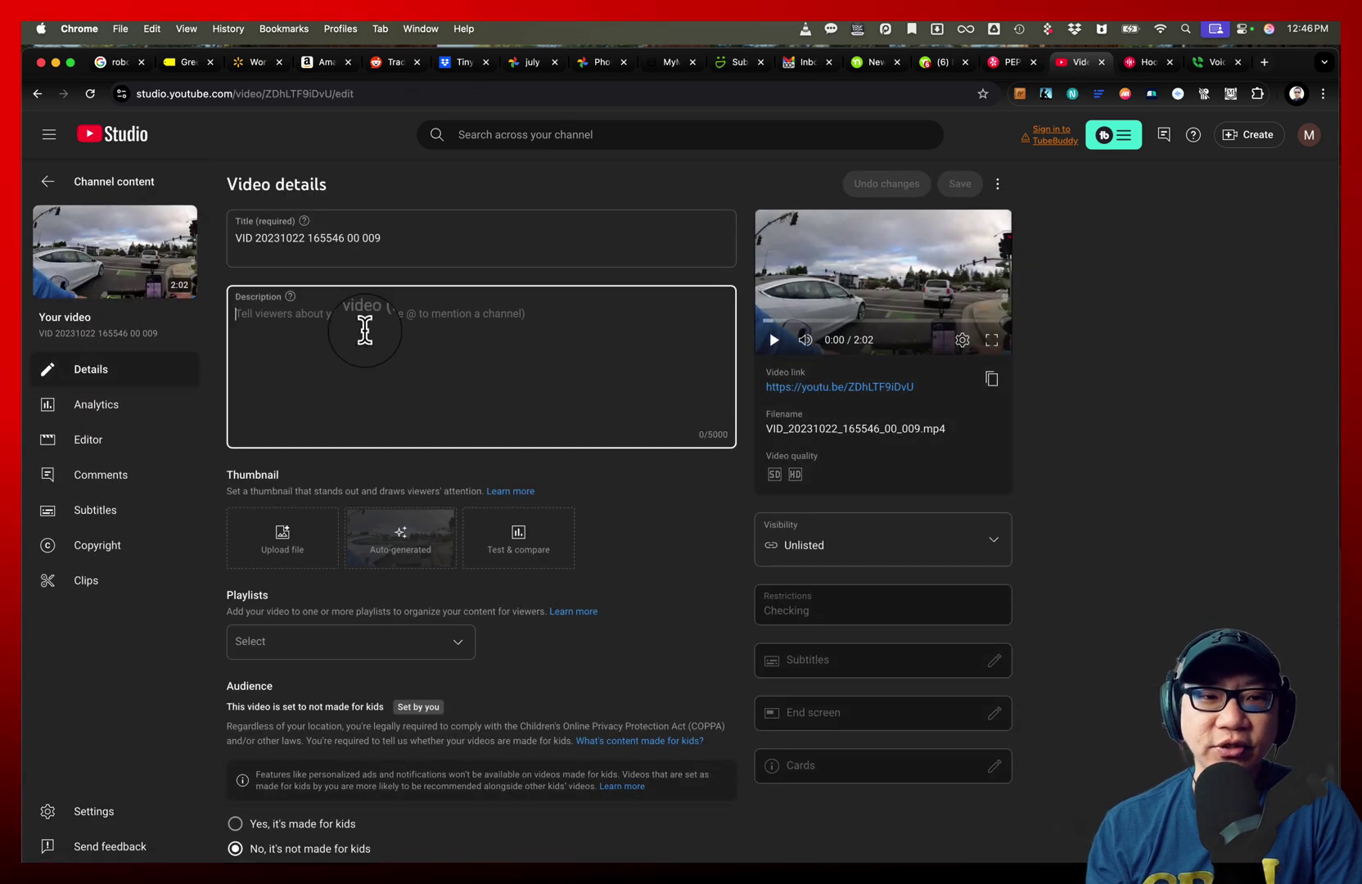
{"action": "type", "text": "There are a number of devices that hold out a selfie stick equivalent in front of you and are designed specifically for 360 cameras. However, many of the lightweight, cheap ones use a carbon fiber pole or plastic mounts that do not seem to stand the rigors of off roading or bumpy roads, which is typical of a bike. So inevitably, many people will report that their 360 camera fell, broke, and cracked.  That's a lot less likely to happen with this unit. It is very well built, made of steel, and has a purposefully designed mount that screws into a sturdy piece of steering tube on the bike."}
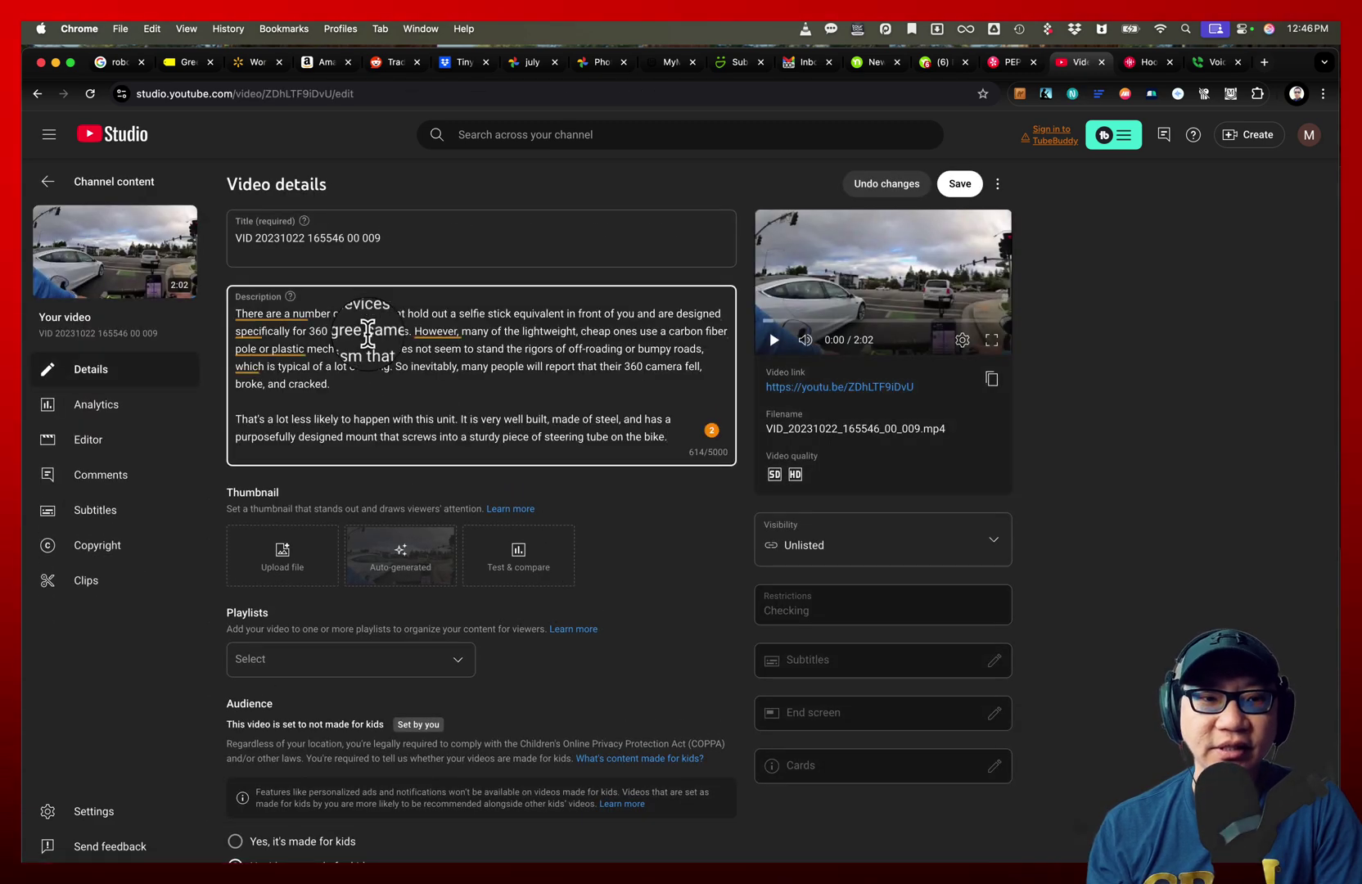
{"action": "key", "text": "super+z"}
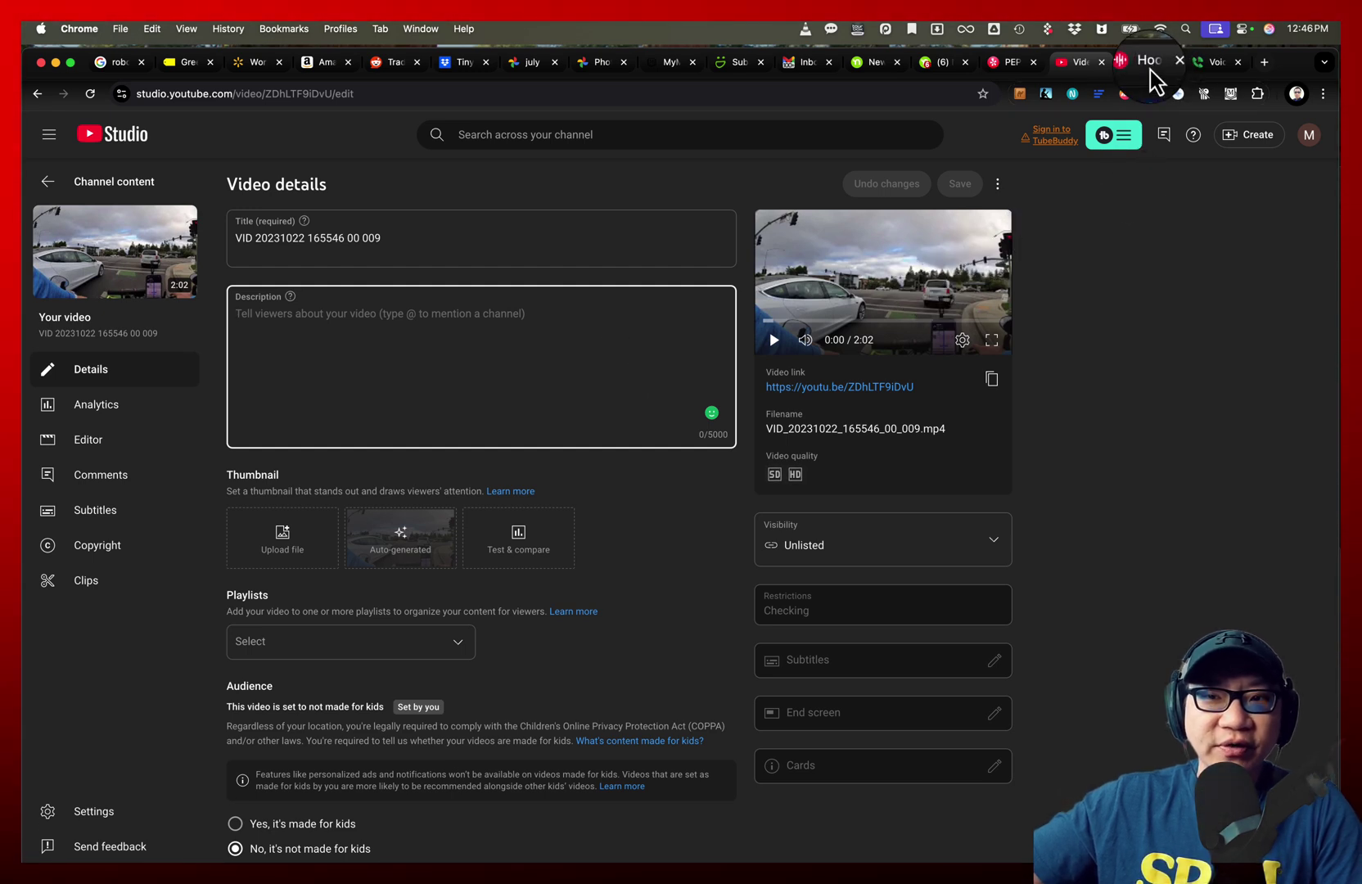
Step: Open the HookSounds website in the current browser tab through go.mikemu.com/hooksounds
{"action": "left_click", "coordinate": [807, 96]}
{"action": "type", "text": "go.mikemu.com/"}
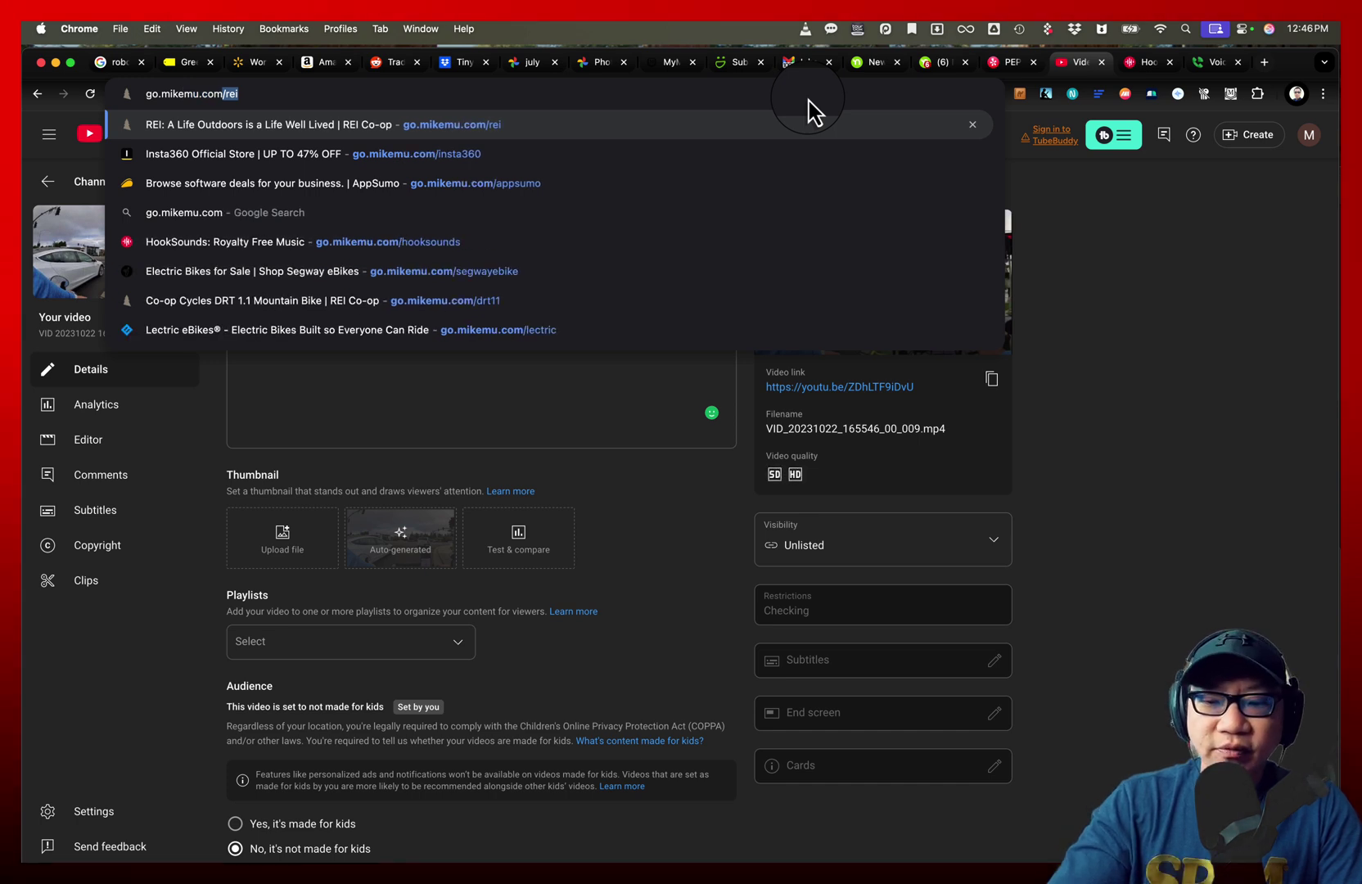
{"action": "type", "text": "hooksounds"}
{"action": "key", "text": "Return"}
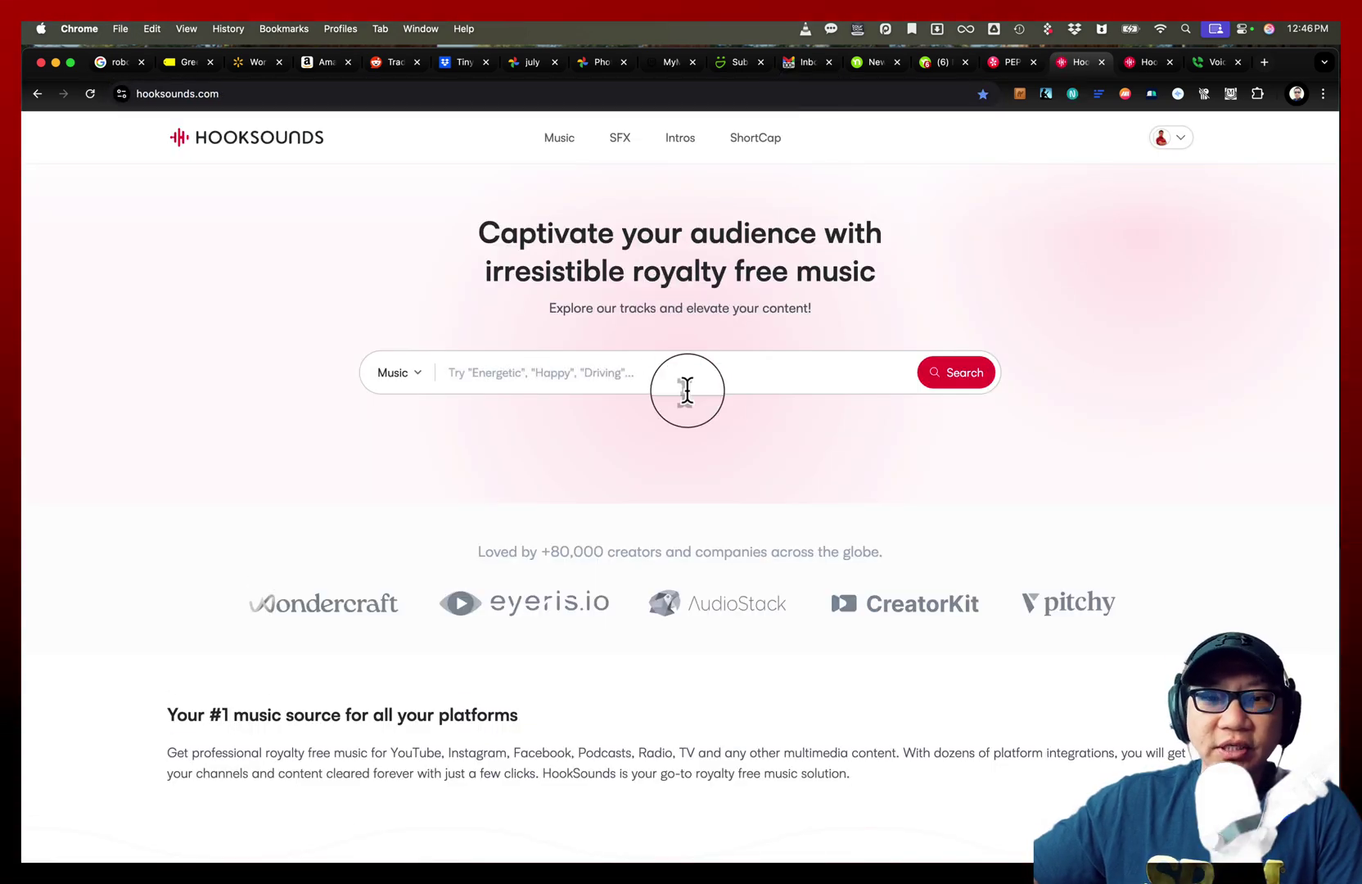
Step: Search the HookSounds intros for "tech" and look through the matching tracks
{"action": "left_click", "coordinate": [412, 381]}
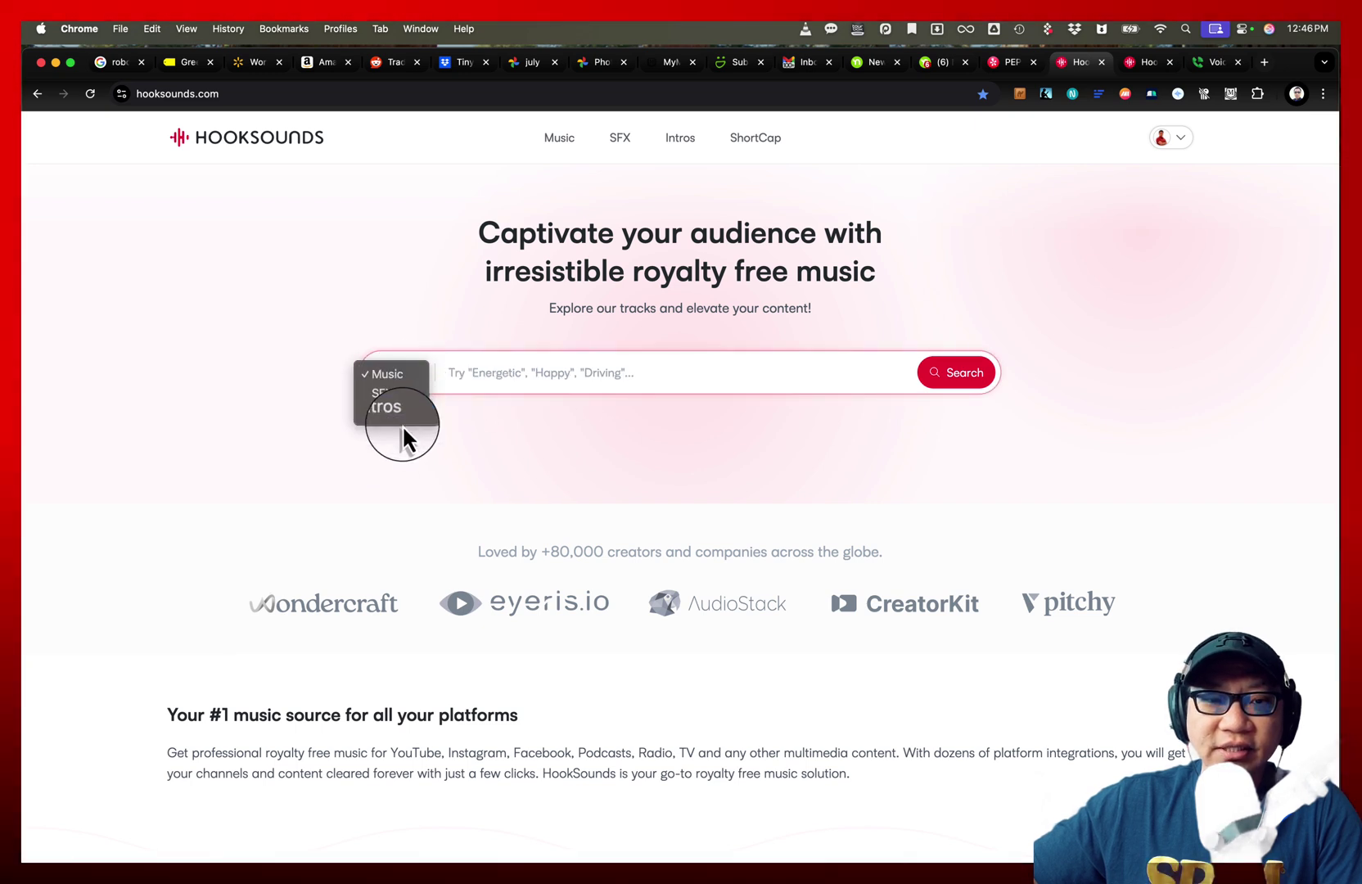
{"action": "left_click", "coordinate": [395, 415]}
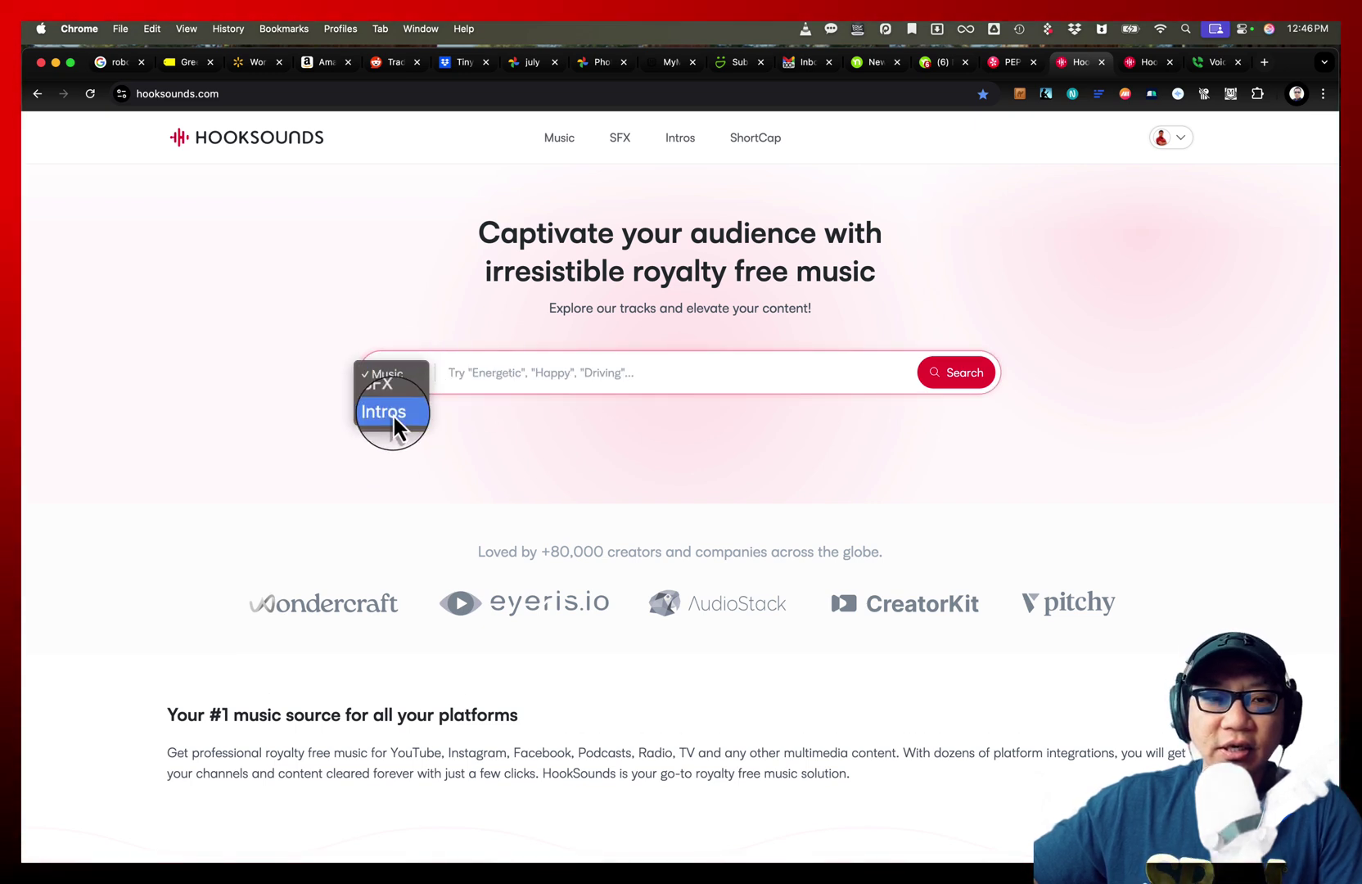
{"action": "left_click", "coordinate": [488, 360]}
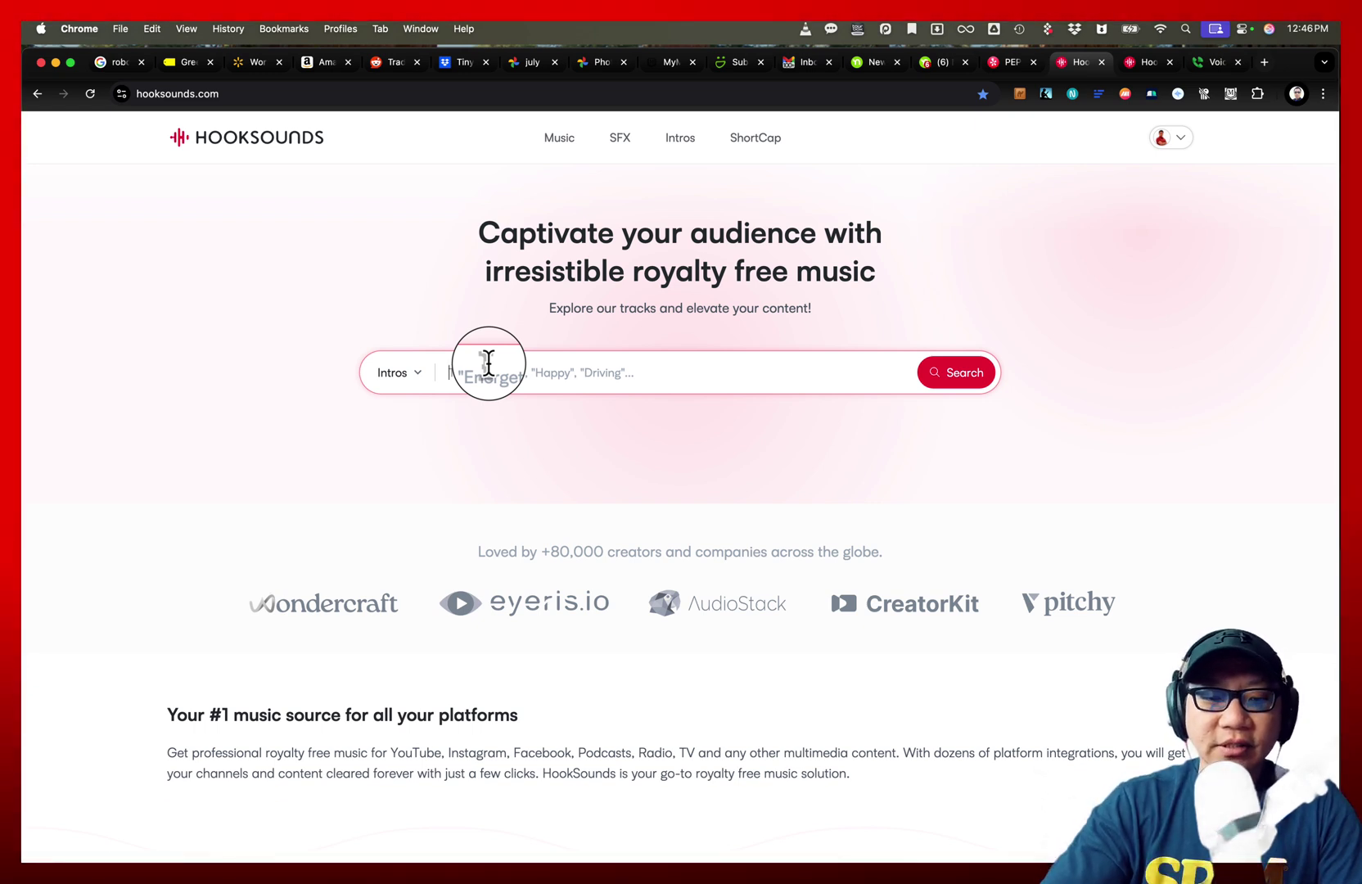
{"action": "type", "text": "tech"}
{"action": "key", "text": "Return"}
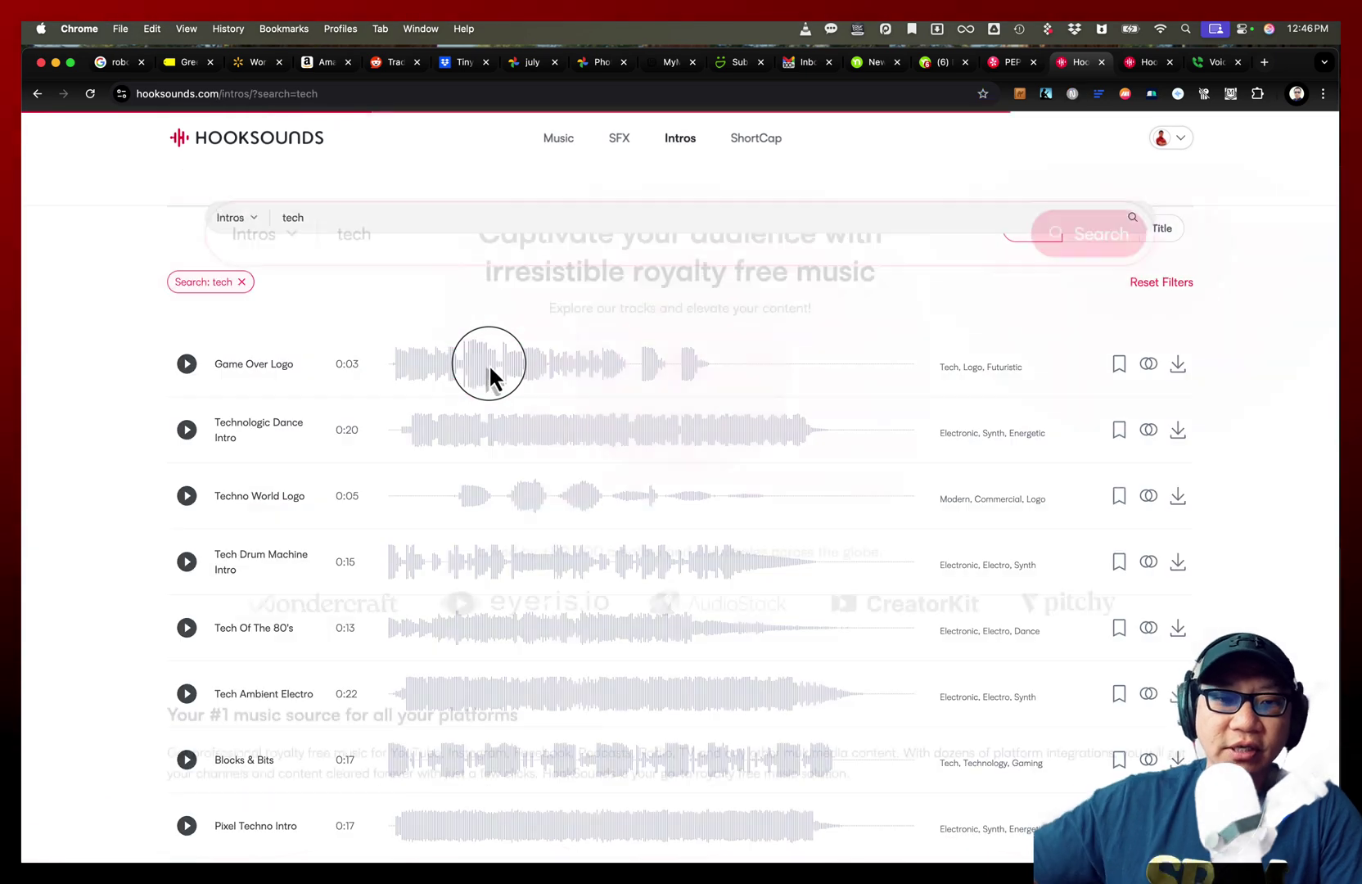
{"action": "scroll", "coordinate": [107, 450], "scroll_direction": "down", "scroll_amount": 3}
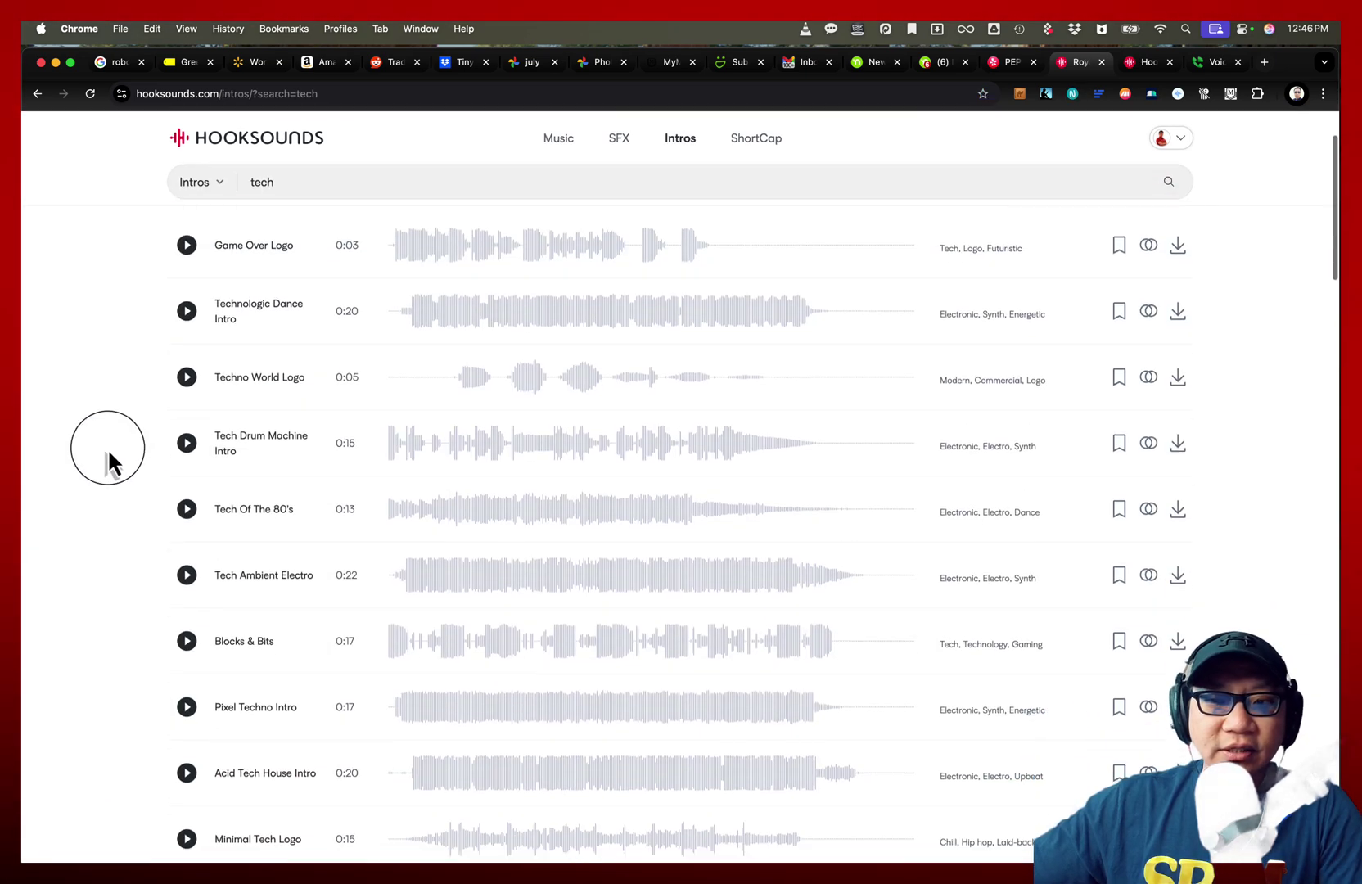
{"action": "scroll", "coordinate": [107, 448], "scroll_direction": "down", "scroll_amount": 10}
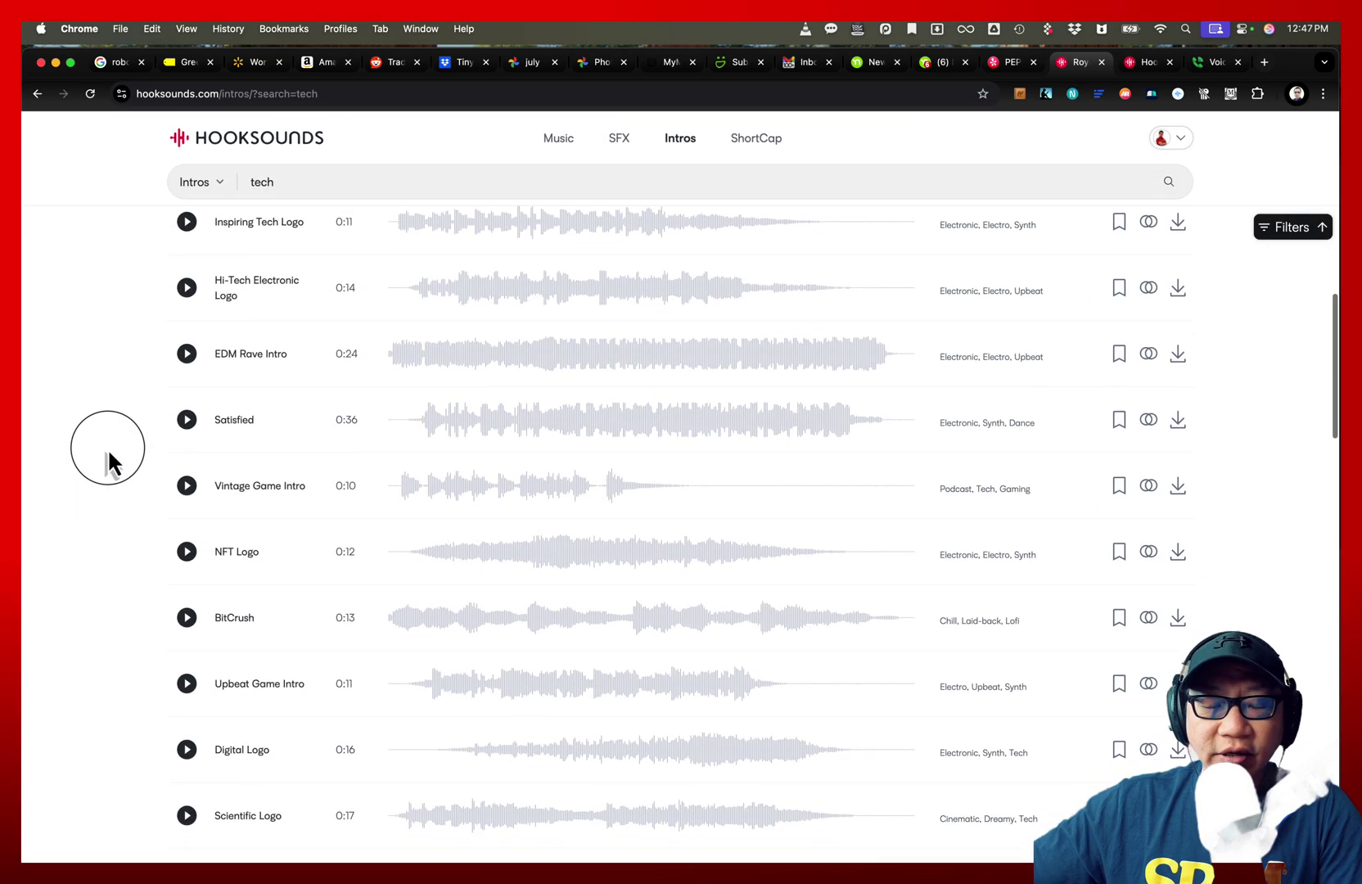
{"action": "scroll", "coordinate": [108, 448], "scroll_direction": "down", "scroll_amount": 5}
{"action": "scroll", "coordinate": [107, 448], "scroll_direction": "up", "scroll_amount": 15}
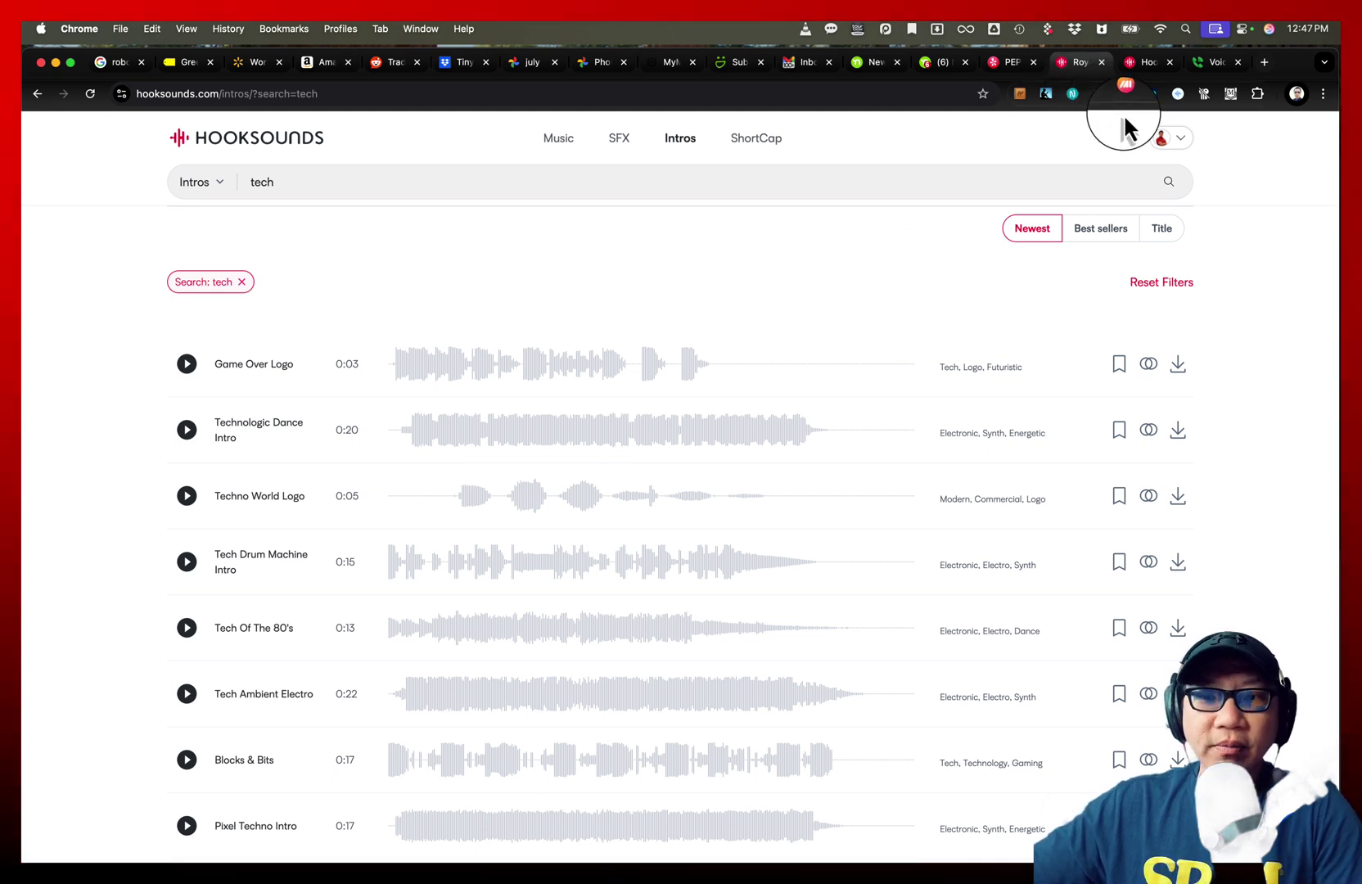
Step: Return to the HookSounds home page, look through its music and licensing sections, and open the subscription plans
{"action": "left_click", "coordinate": [1181, 140]}
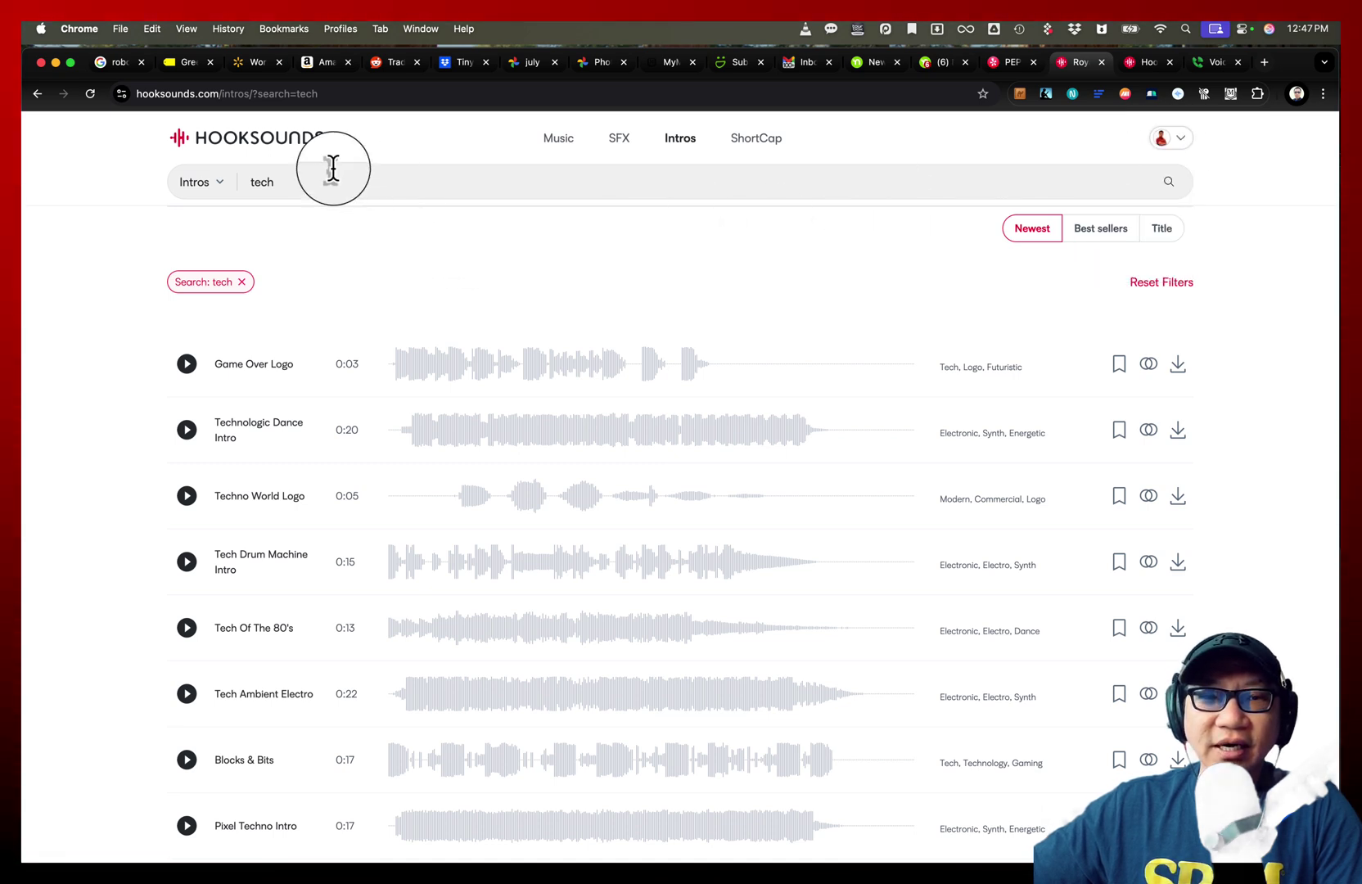
{"action": "left_click", "coordinate": [207, 194]}
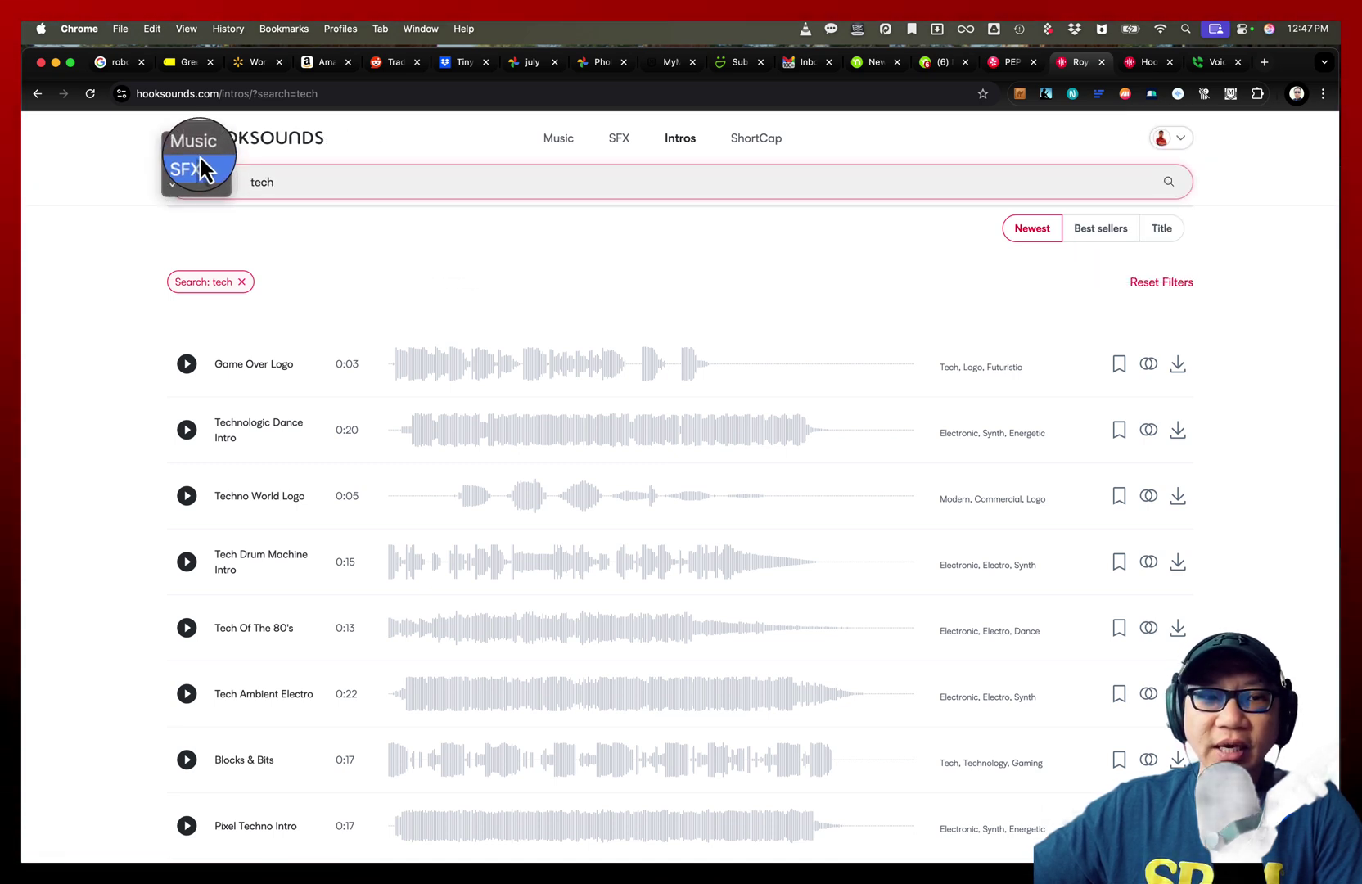
{"action": "left_click", "coordinate": [202, 157]}
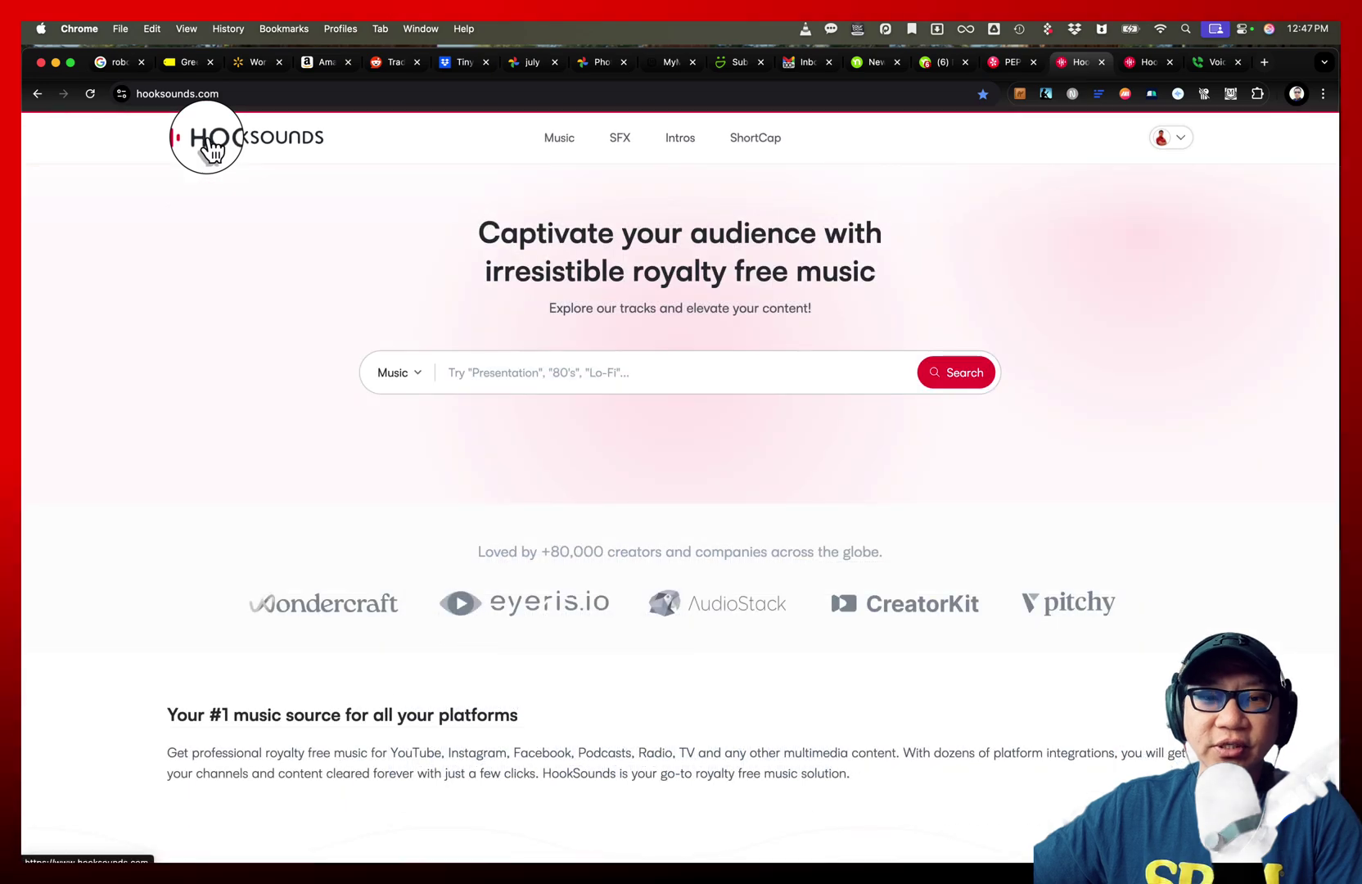
{"action": "scroll", "coordinate": [327, 336], "scroll_direction": "down", "scroll_amount": 15}
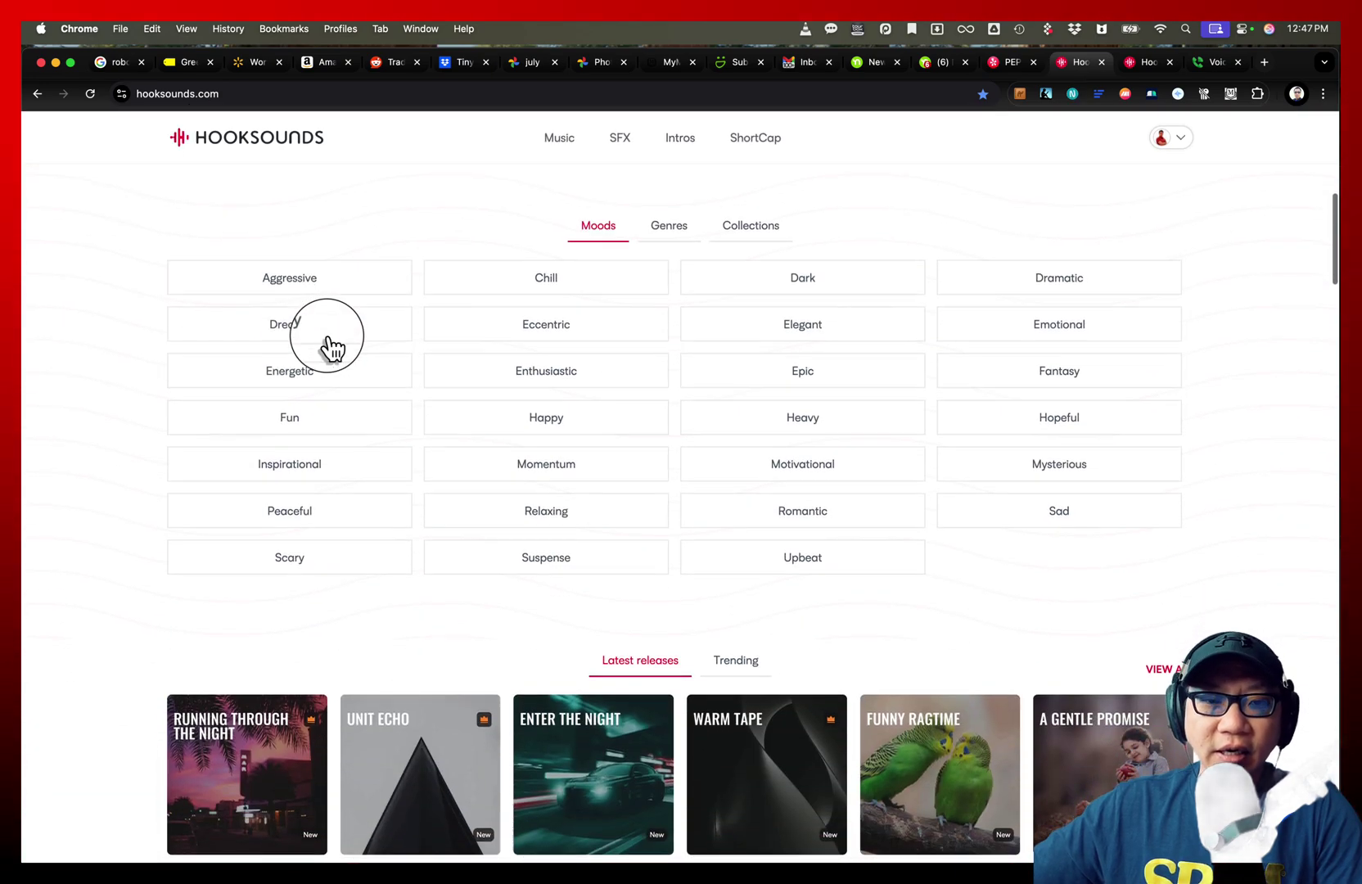
{"action": "scroll", "coordinate": [328, 337], "scroll_direction": "down", "scroll_amount": 9}
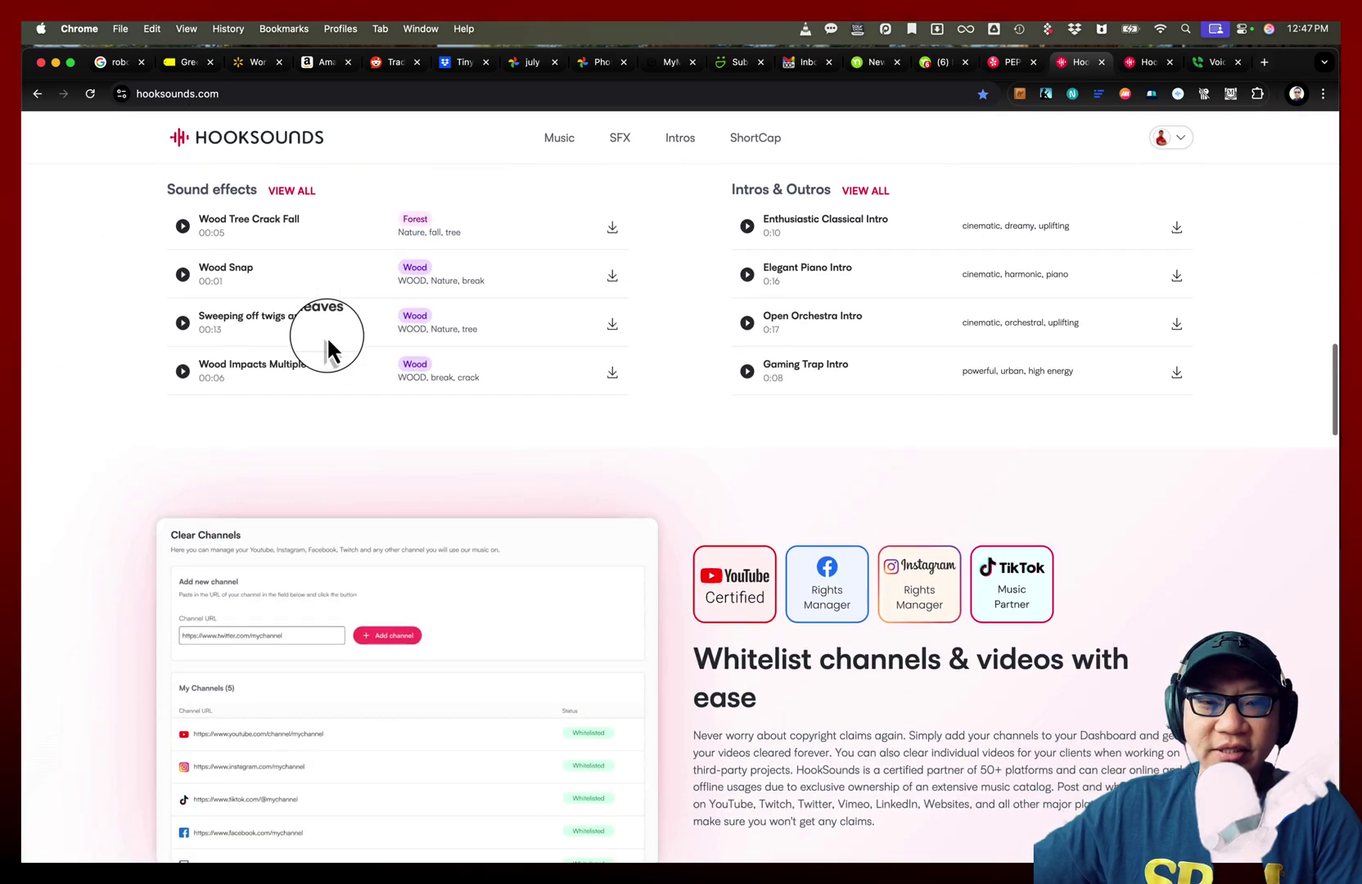
{"action": "scroll", "coordinate": [327, 335], "scroll_direction": "down", "scroll_amount": 10}
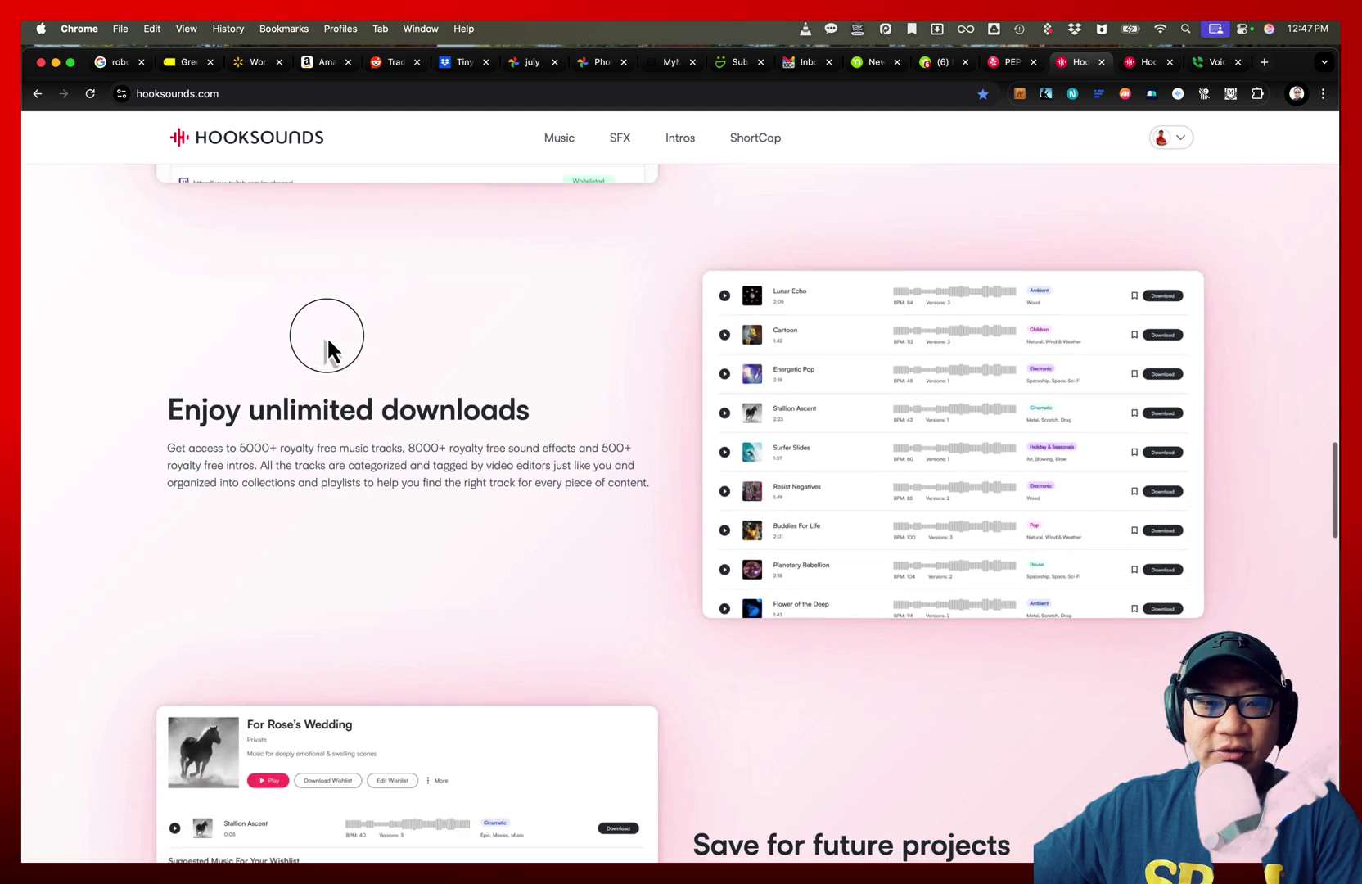
{"action": "scroll", "coordinate": [326, 335], "scroll_direction": "down", "scroll_amount": 10}
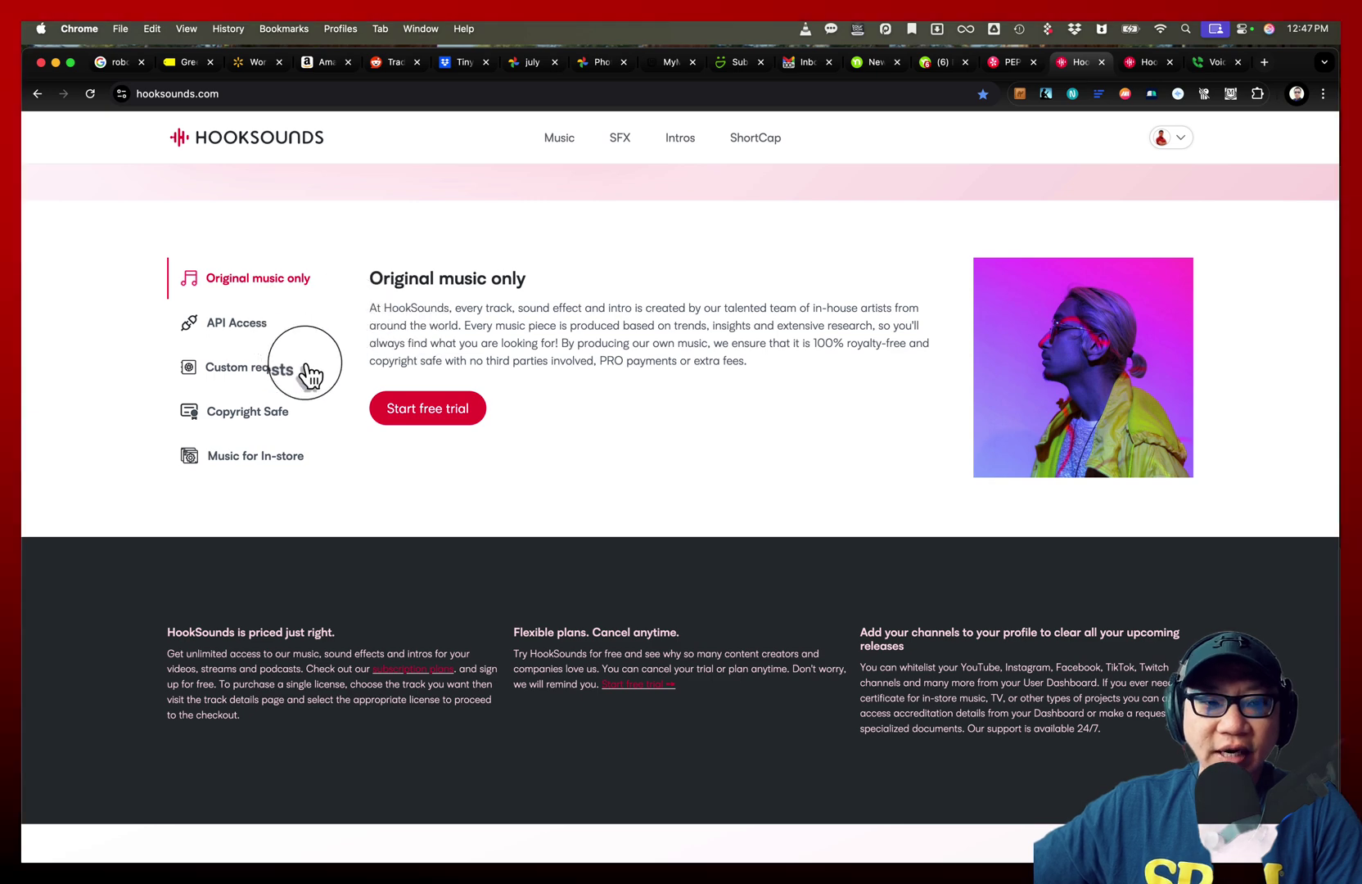
{"action": "scroll", "coordinate": [529, 561], "scroll_direction": "down", "scroll_amount": 2}
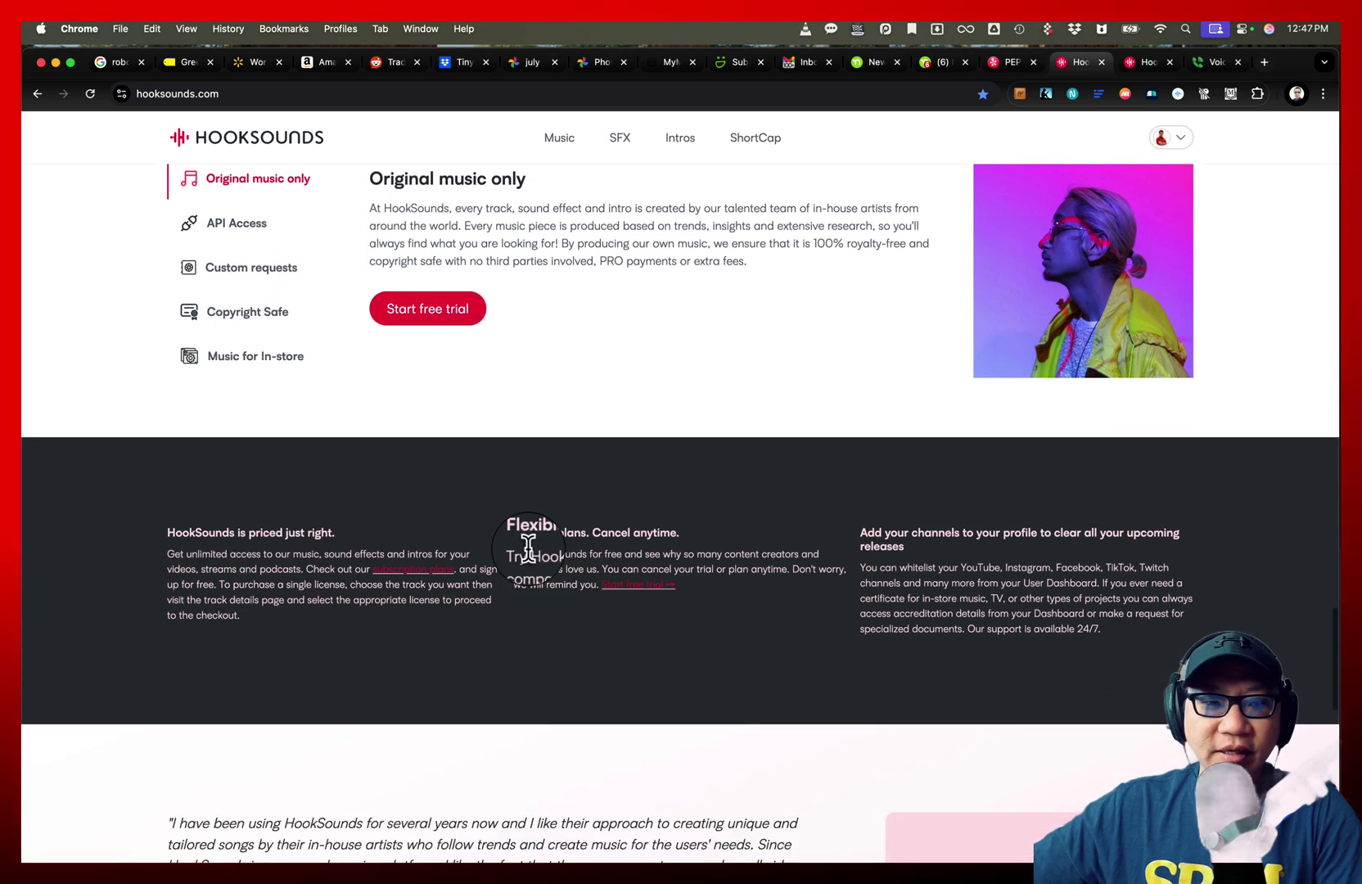
{"action": "scroll", "coordinate": [529, 552], "scroll_direction": "down", "scroll_amount": 3}
{"action": "left_click", "coordinate": [395, 456]}
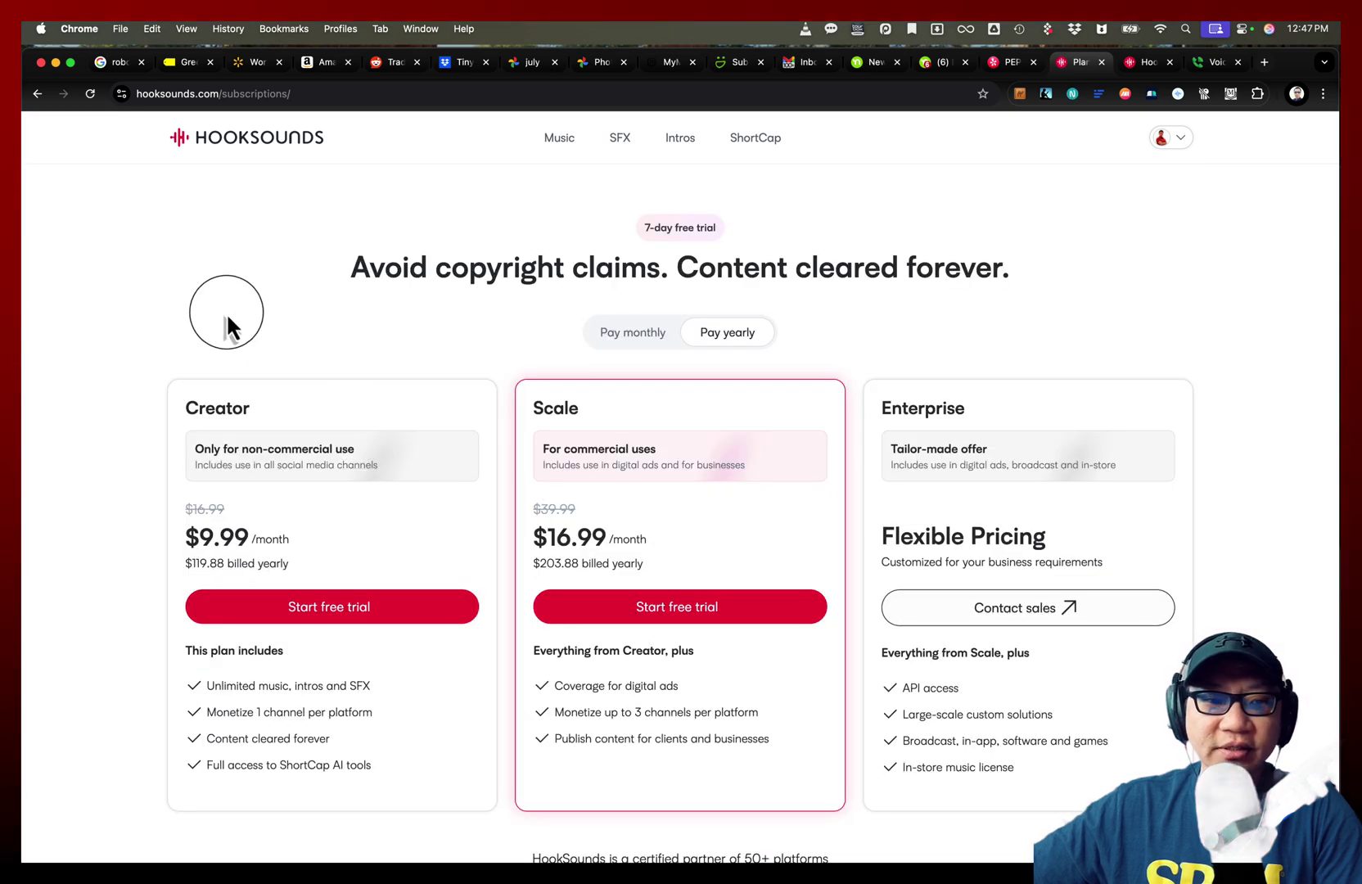
Step: Compare the subscription prices by showing monthly billing and switching back to yearly billing
{"action": "scroll", "coordinate": [229, 328], "scroll_direction": "down", "scroll_amount": 2}
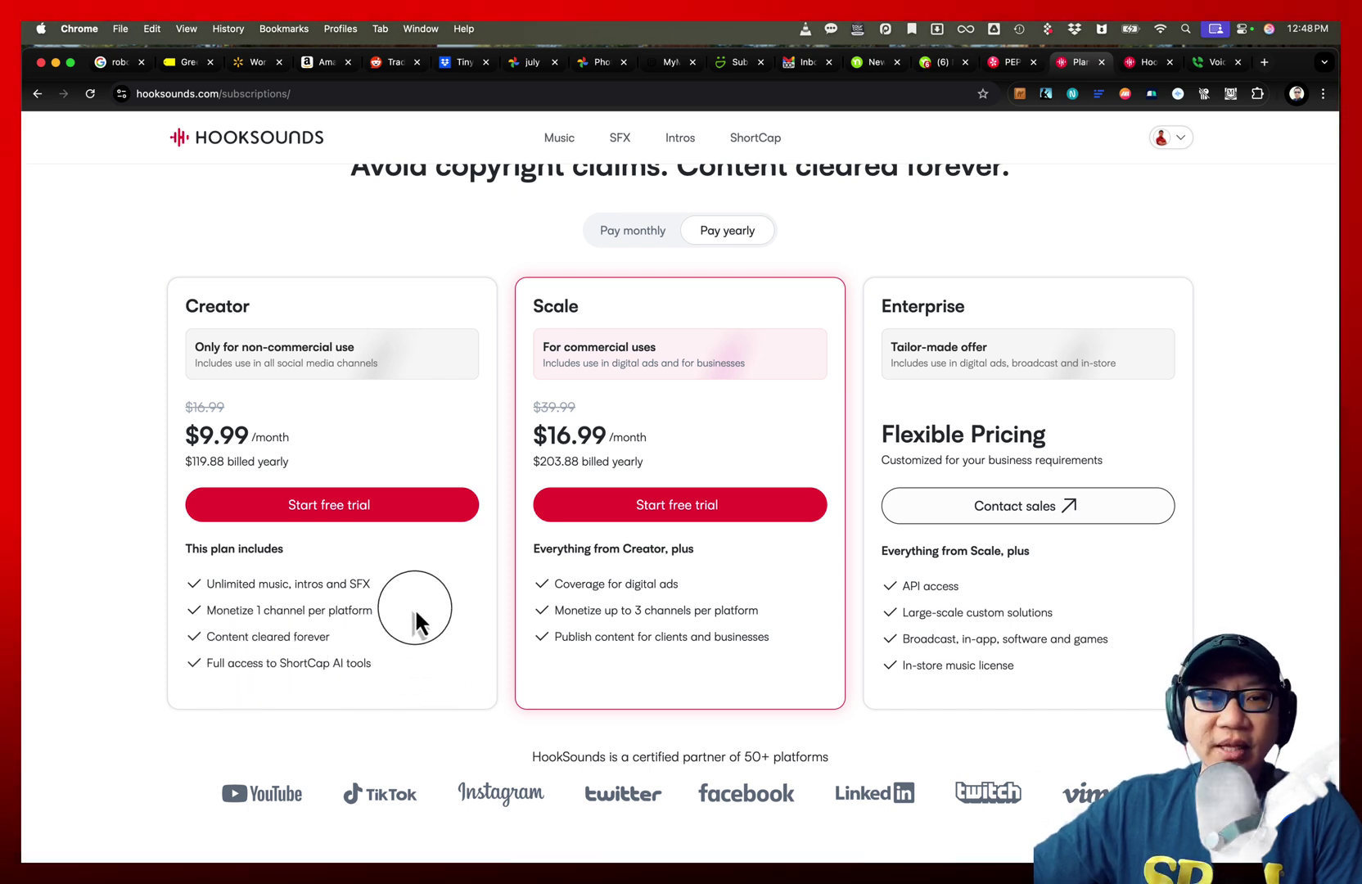
{"action": "left_click", "coordinate": [616, 234]}
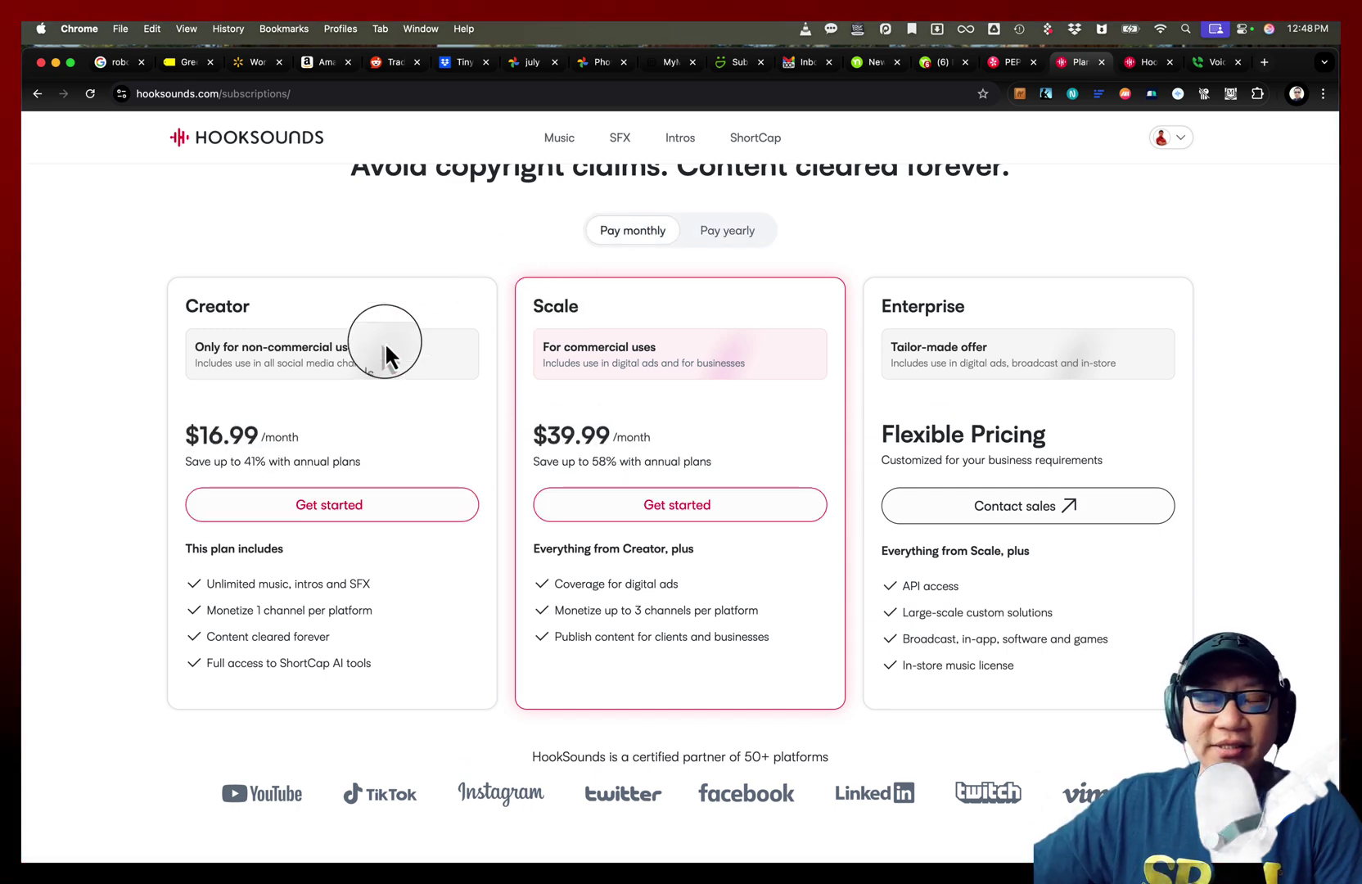
{"action": "scroll", "coordinate": [386, 342], "scroll_direction": "up", "scroll_amount": 2}
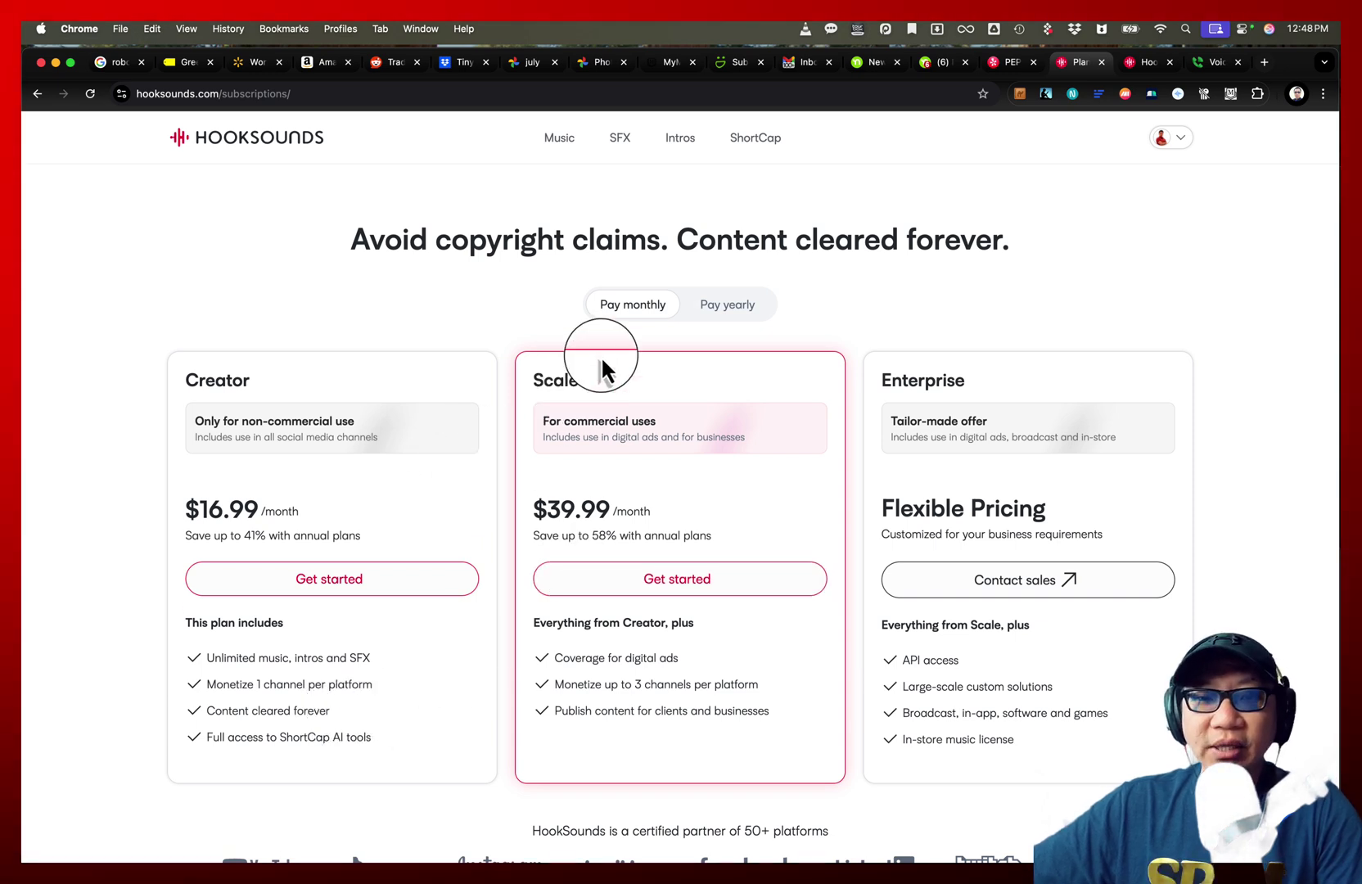
{"action": "left_click", "coordinate": [709, 304]}
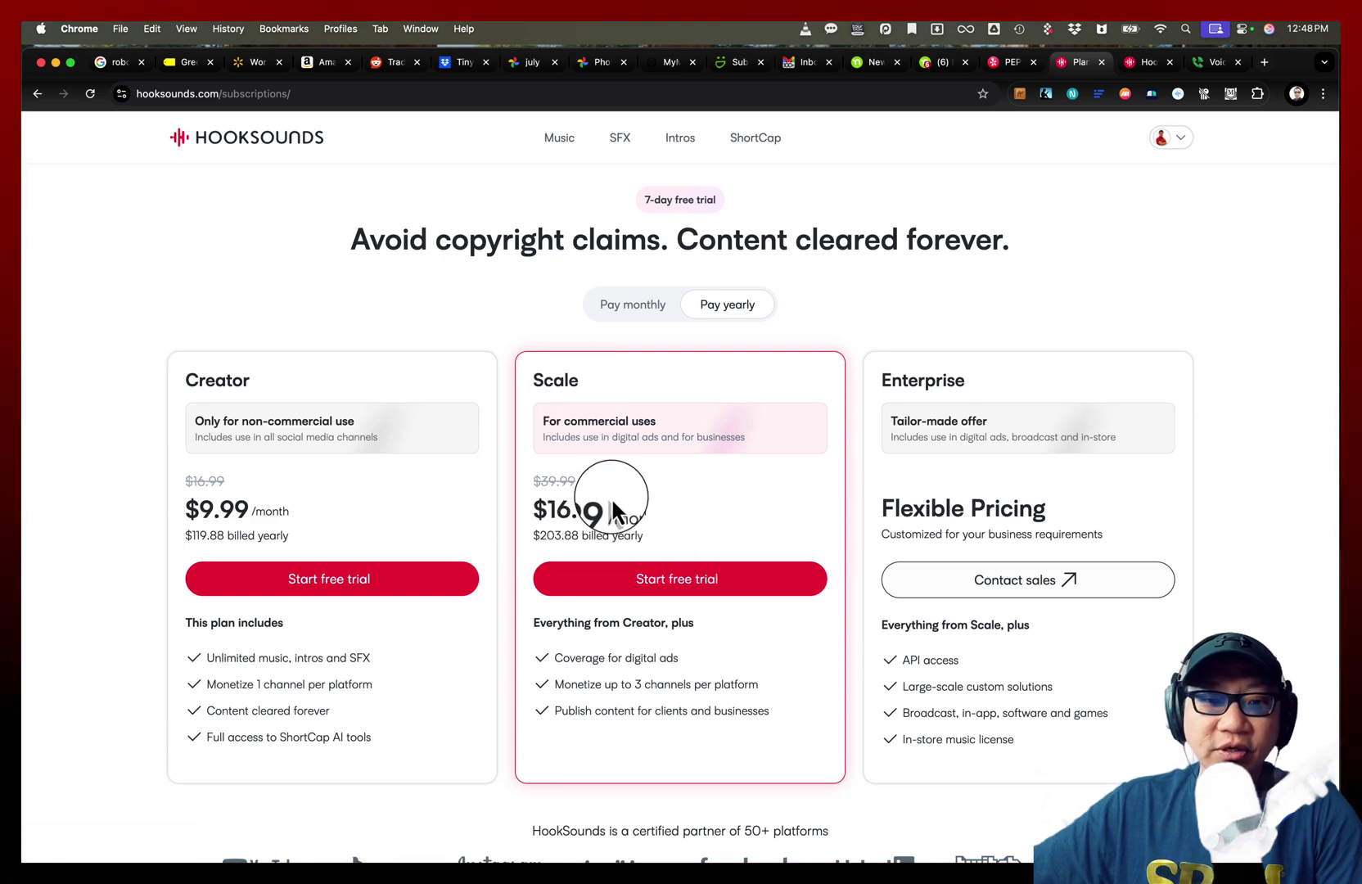
{"action": "scroll", "coordinate": [705, 483], "scroll_direction": "up", "scroll_amount": 1}
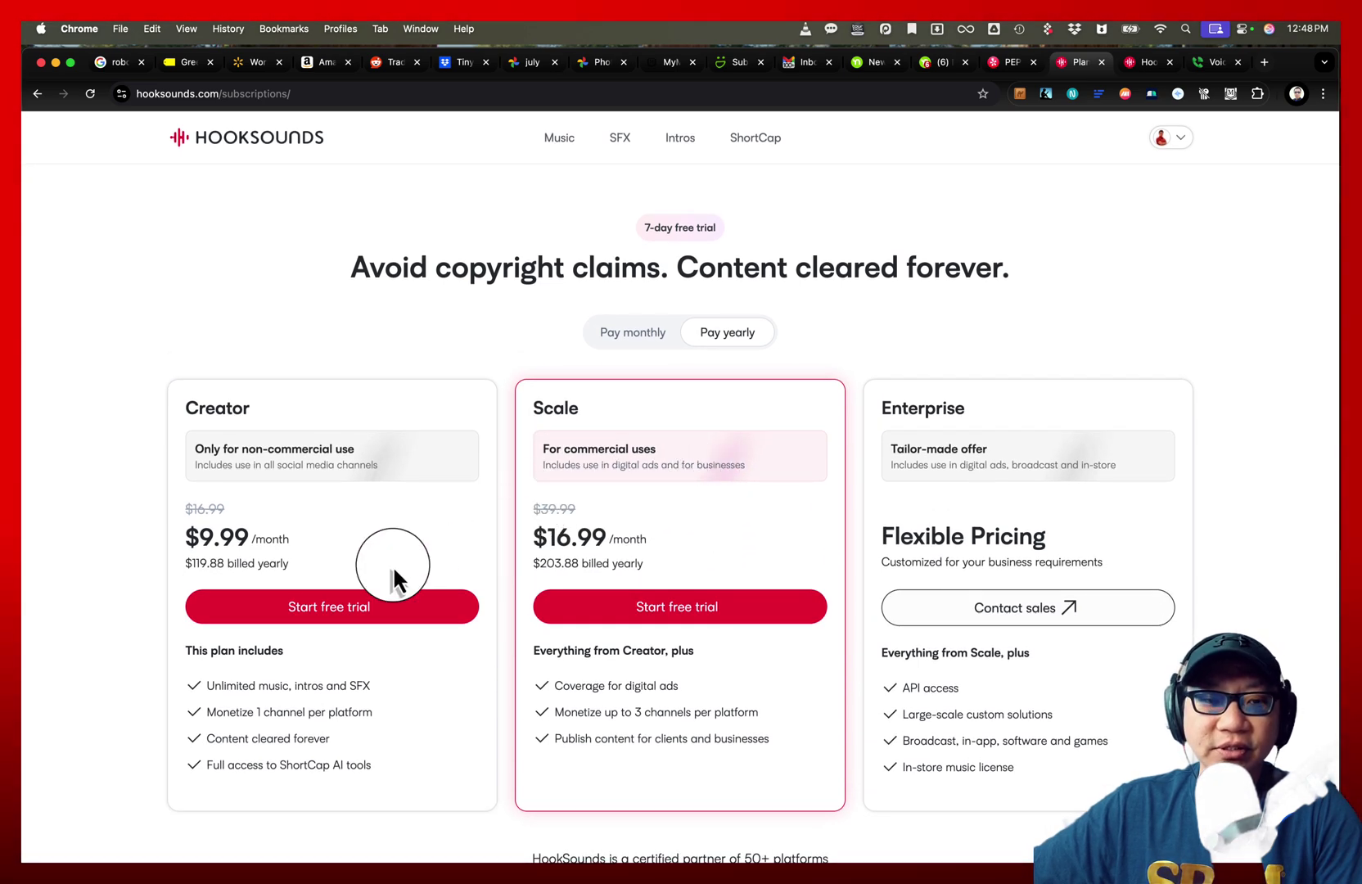
Step: Highlight the Creator plan's monthly price, its channel monetization item, and the free trial label above the plans
{"action": "left_click_drag", "start_coordinate": [181, 535], "coordinate": [293, 542]}
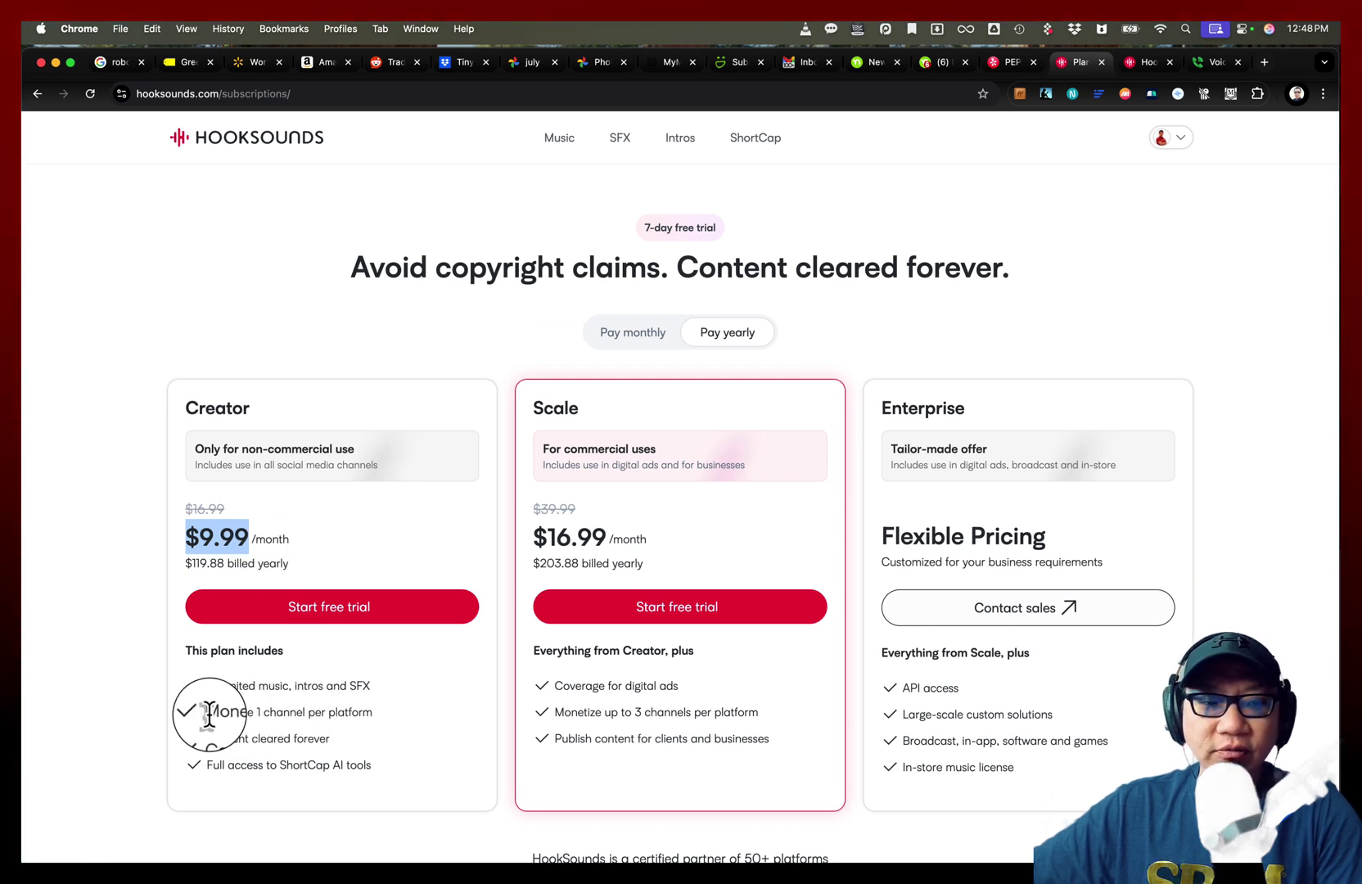
{"action": "left_click_drag", "start_coordinate": [206, 713], "coordinate": [371, 715]}
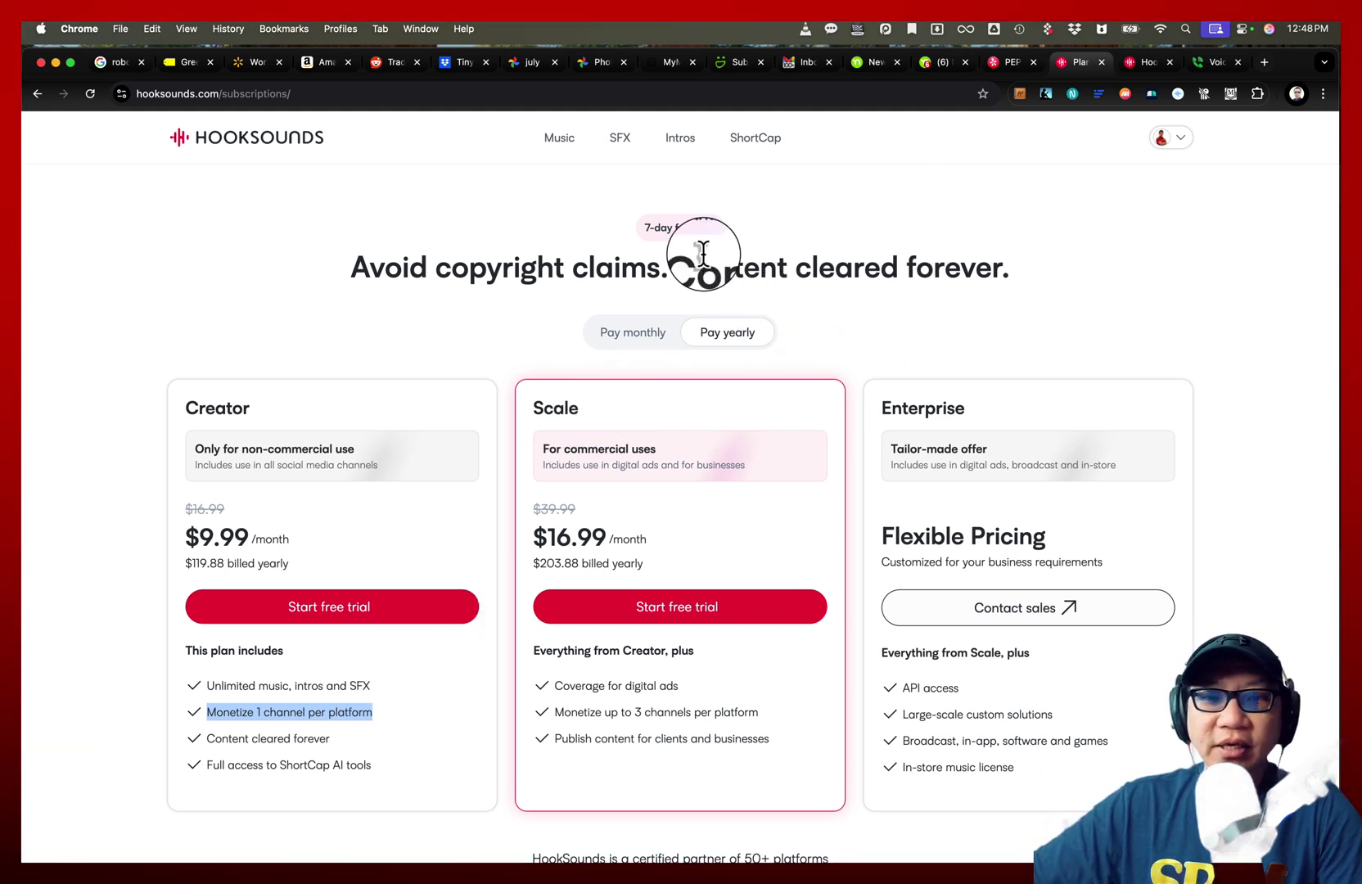
{"action": "left_click_drag", "start_coordinate": [643, 229], "coordinate": [729, 228]}
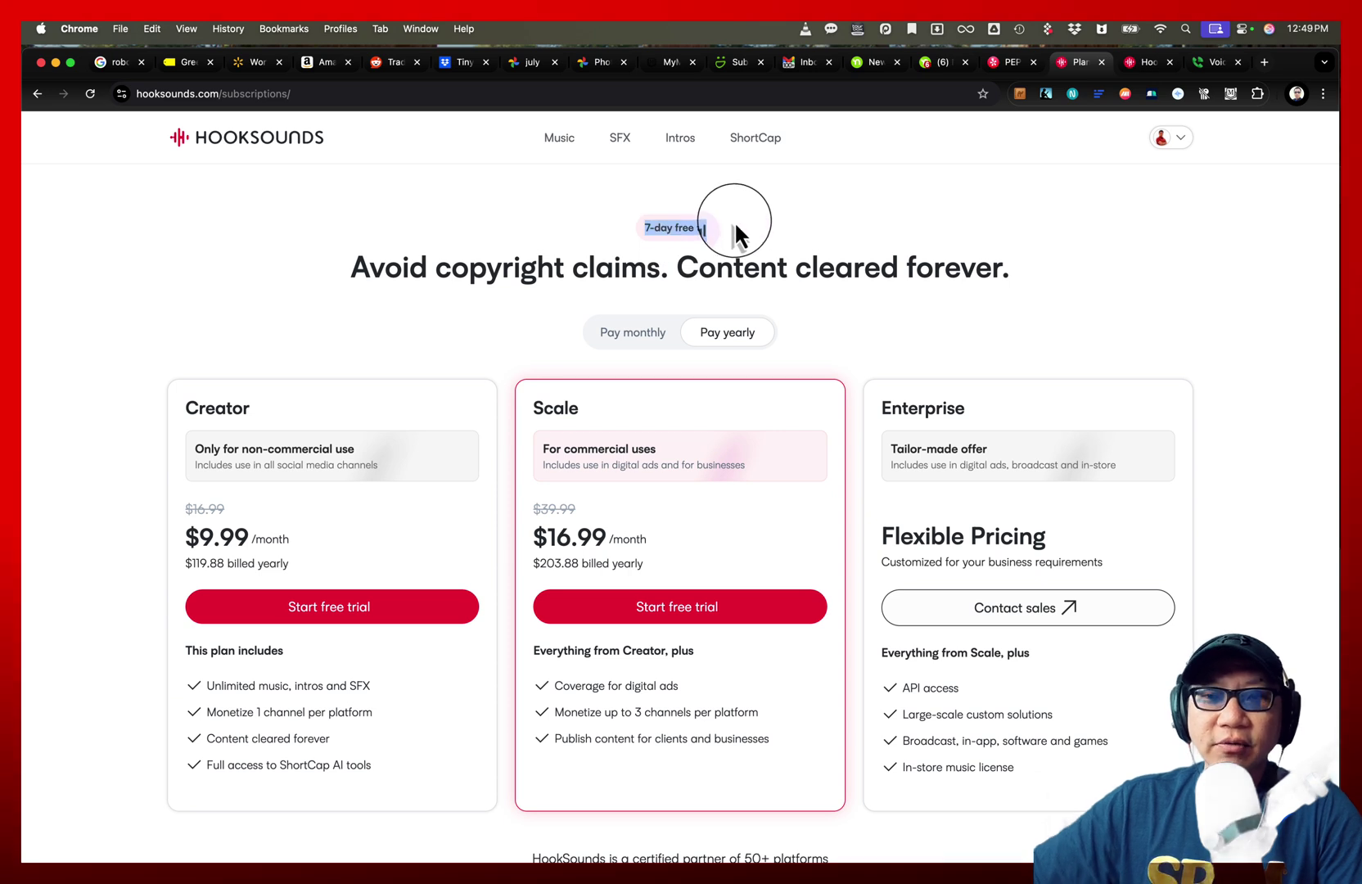
Step: Leave the HookSounds plans page, go to youtube.com, and continue to YouTube Studio in the same browser tab
{"action": "left_click_drag", "start_coordinate": [735, 234], "coordinate": [1101, 37]}
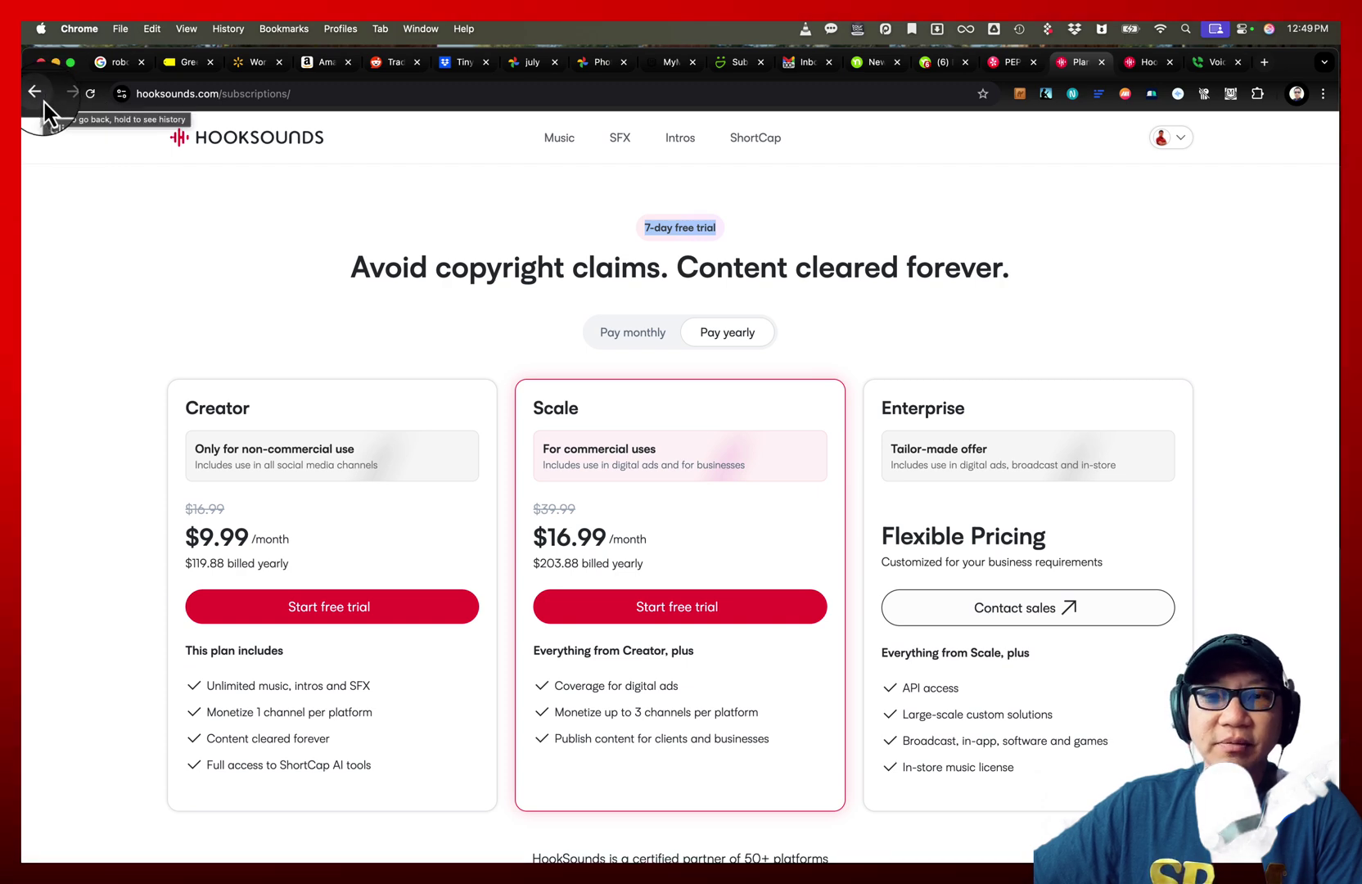
{"action": "left_click", "coordinate": [600, 93]}
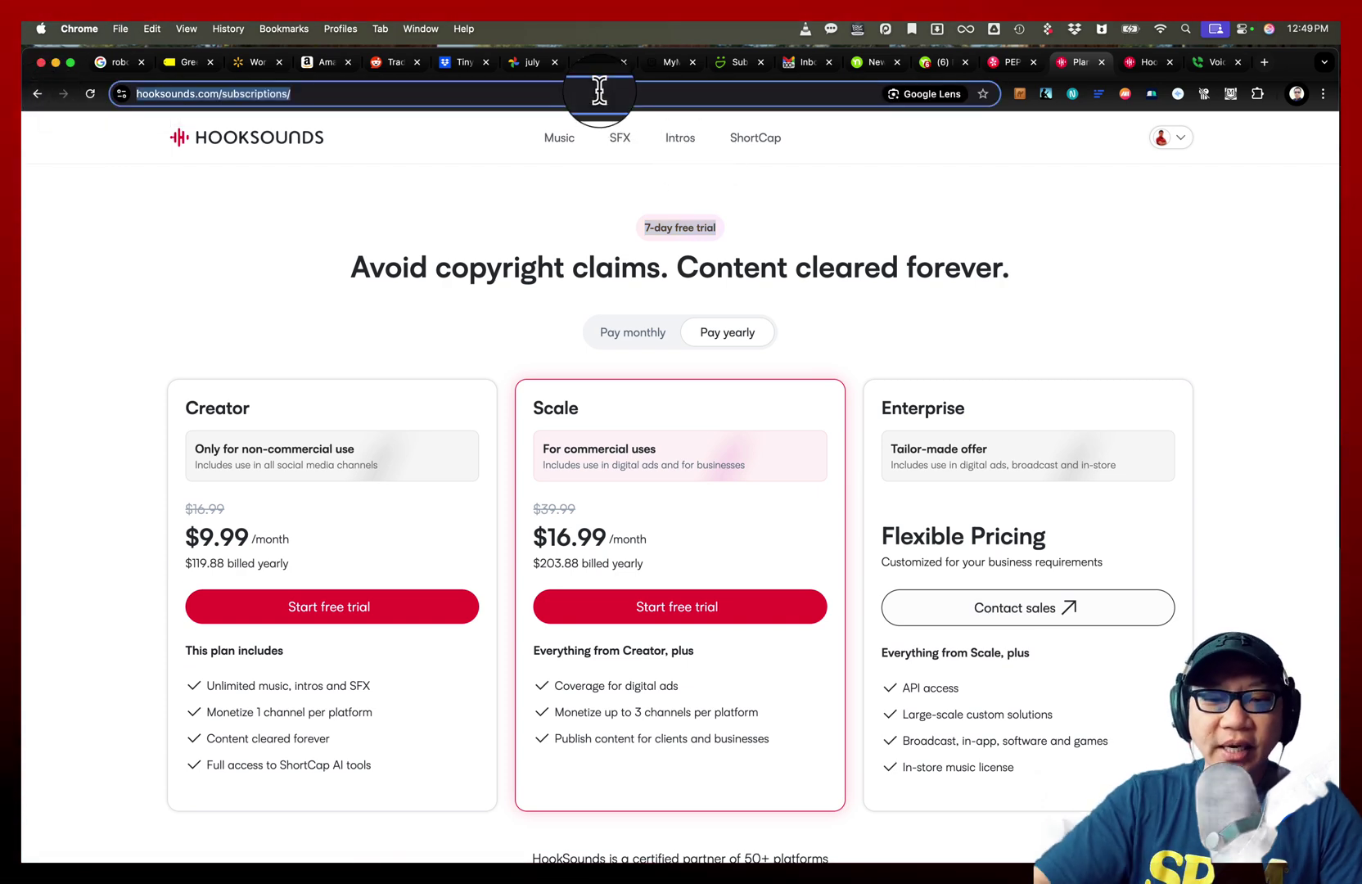
{"action": "type", "text": "youtu"}
{"action": "key", "text": "Return"}
{"action": "left_click", "coordinate": [600, 93]}
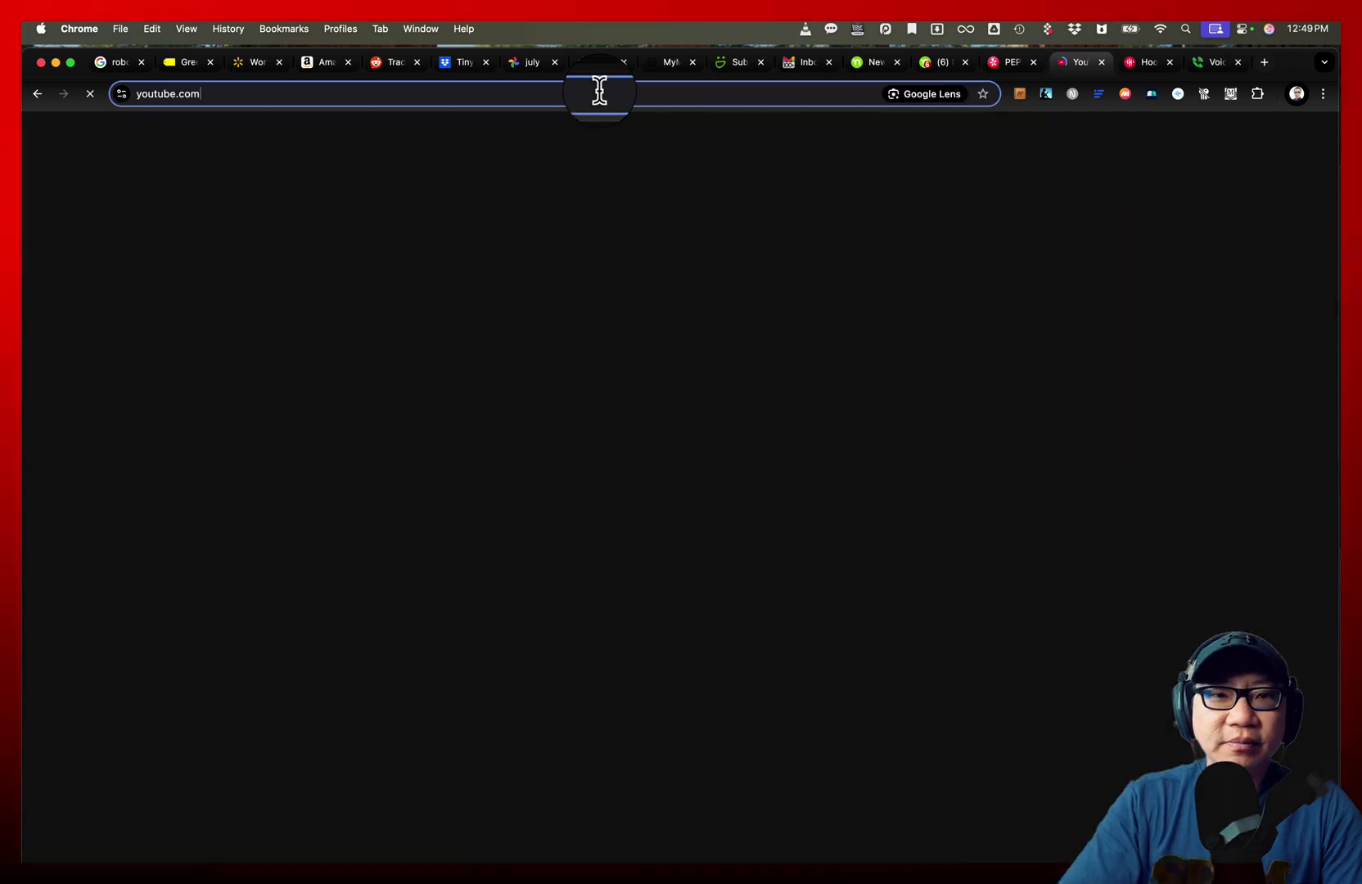
{"action": "type", "text": "studio"}
{"action": "key", "text": "Return"}
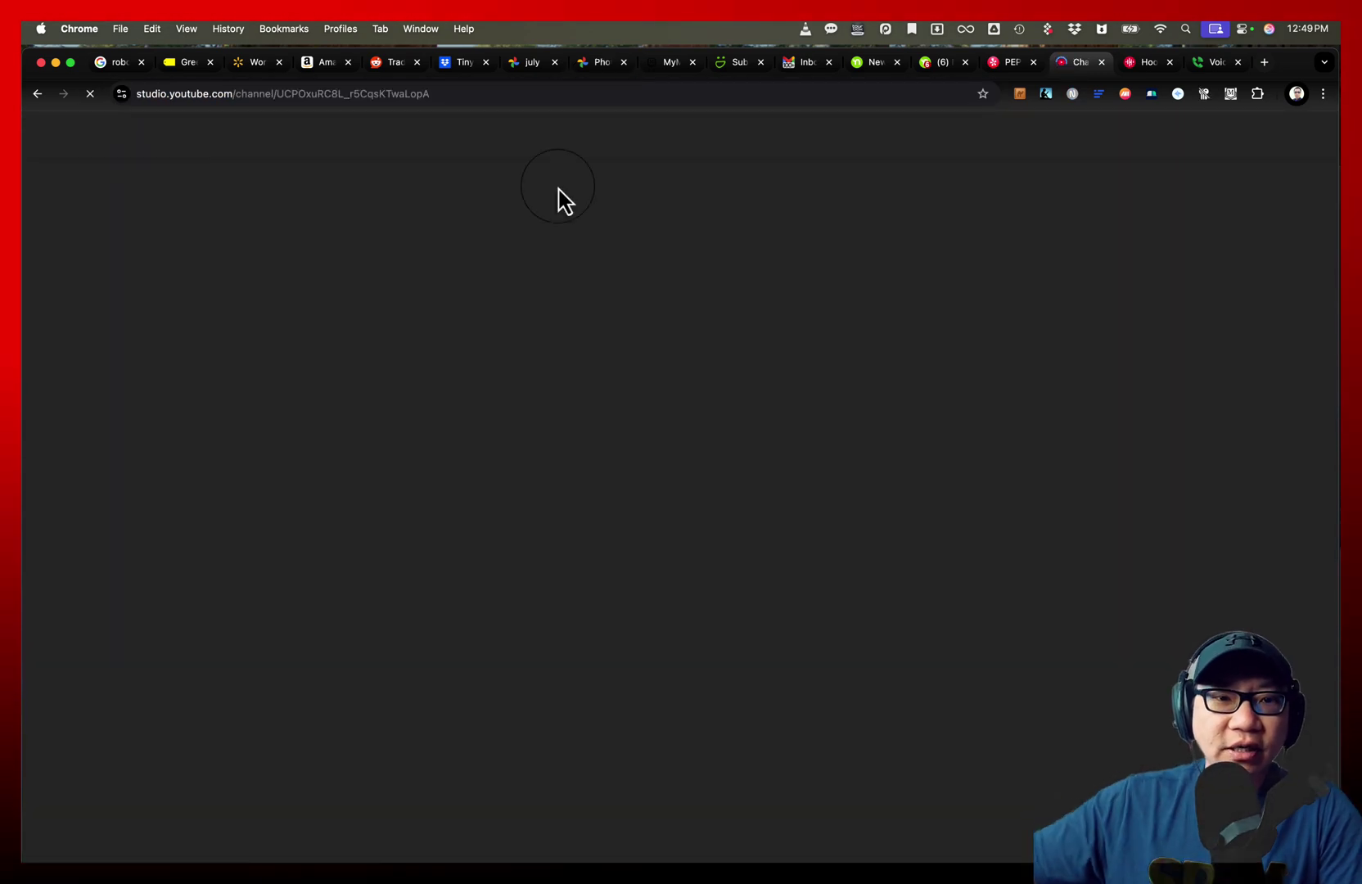
{"action": "left_click", "coordinate": [93, 363]}
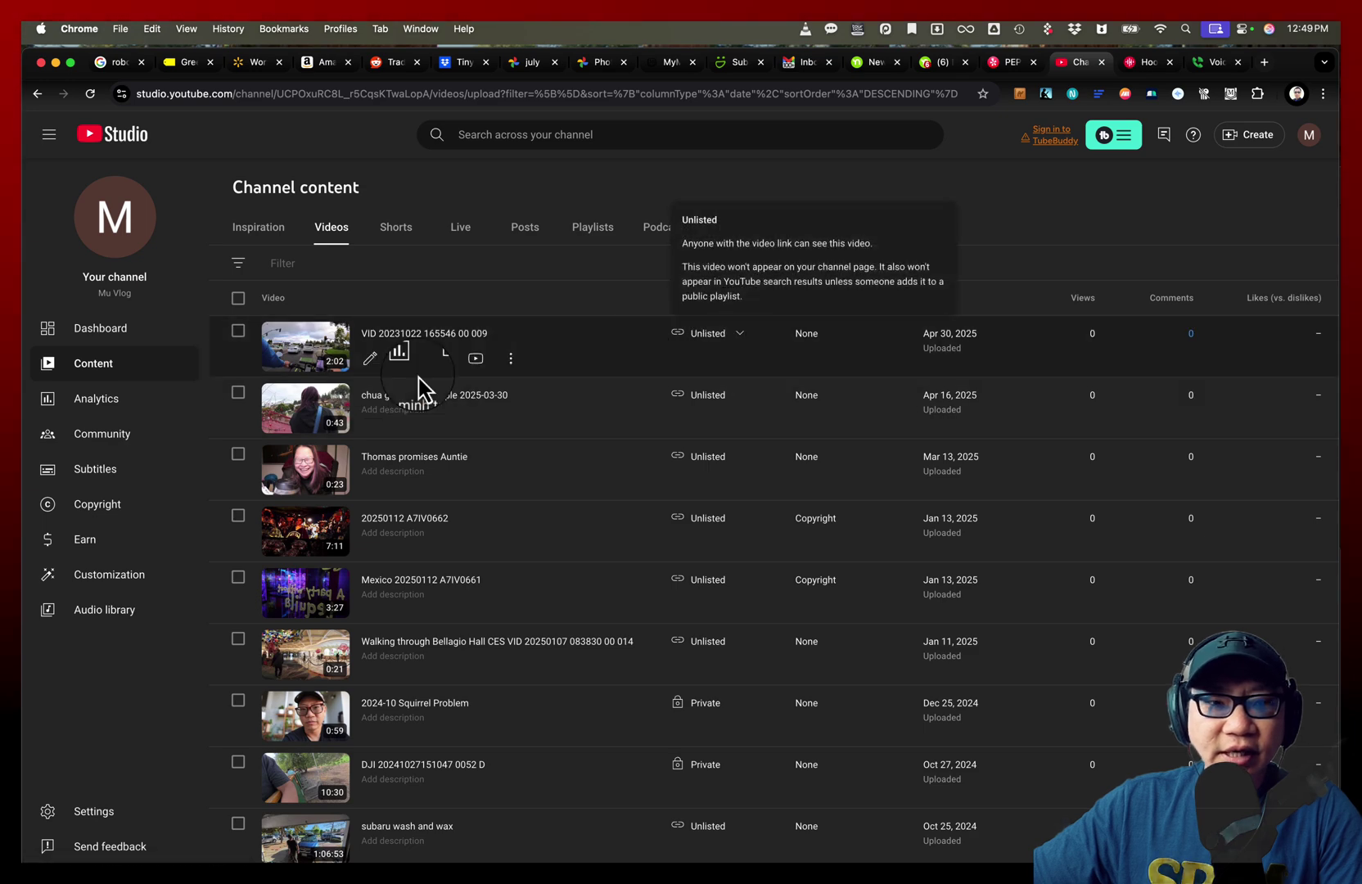
{"action": "left_click", "coordinate": [393, 334]}
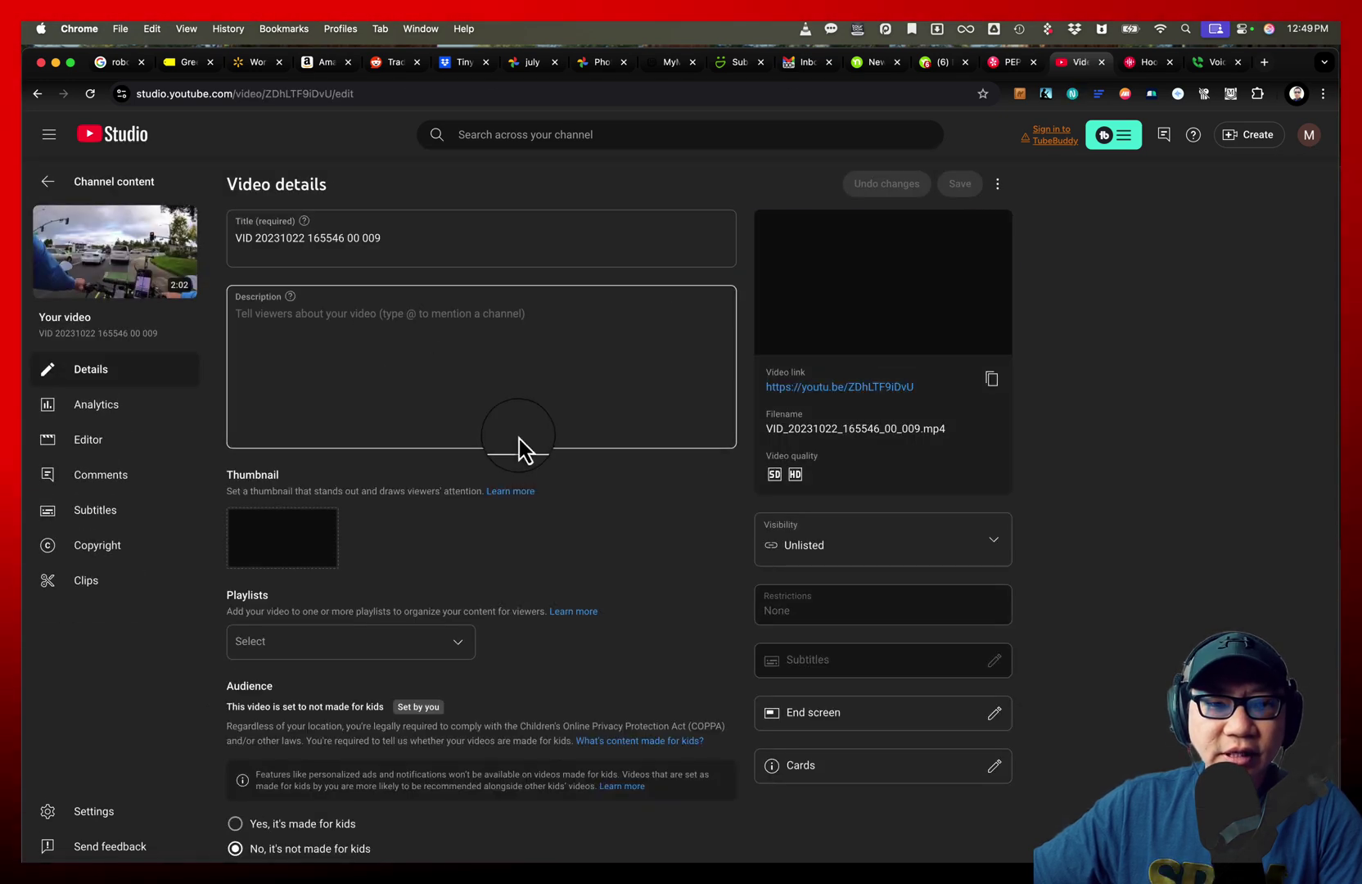
{"action": "left_click", "coordinate": [111, 455]}
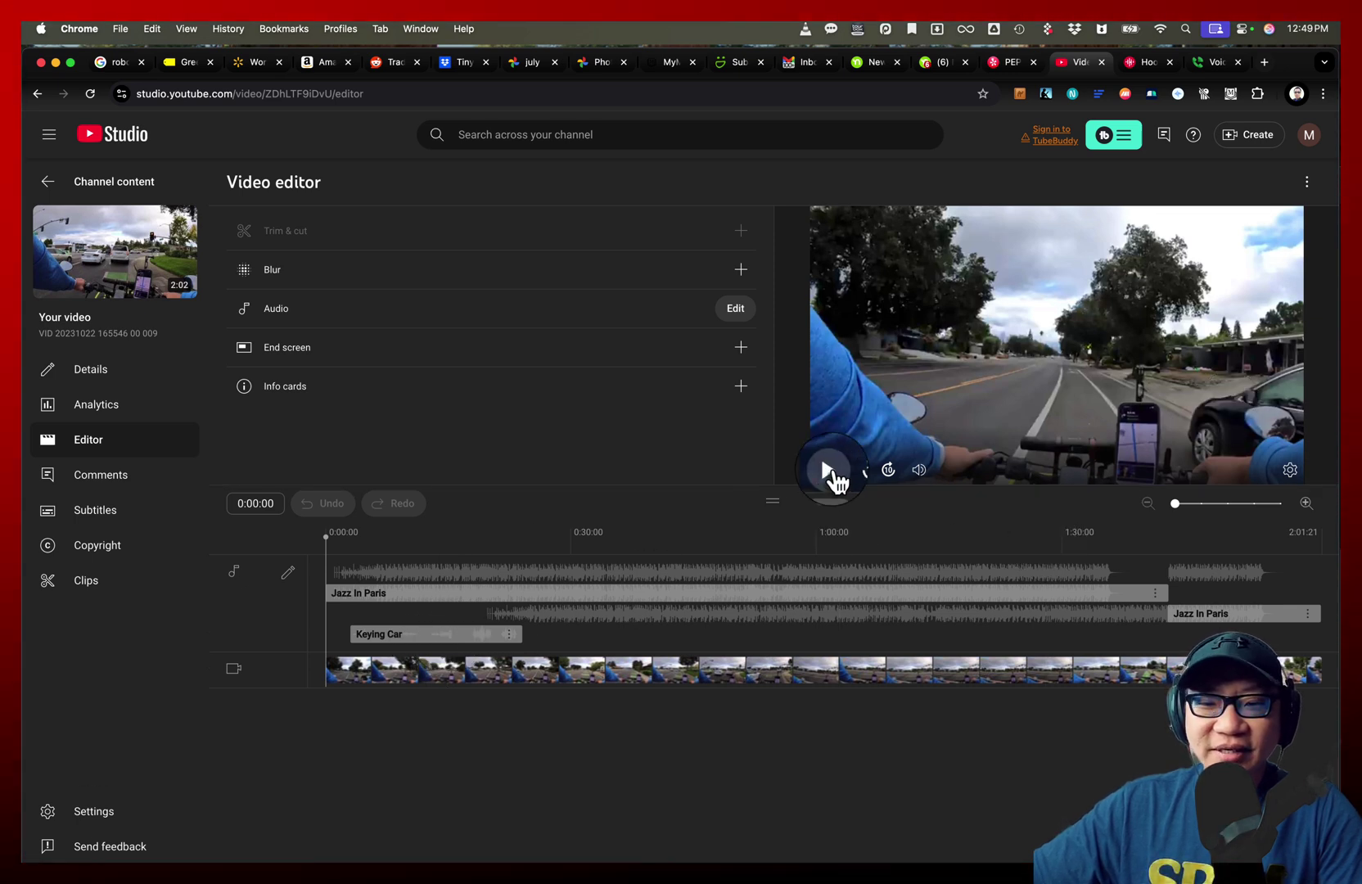
Step: Preview the opening seconds of the edited video while adjusting the system volume, and move the playhead to 0:03:17
{"action": "key", "text": "XF86AudioRaiseVolume"}
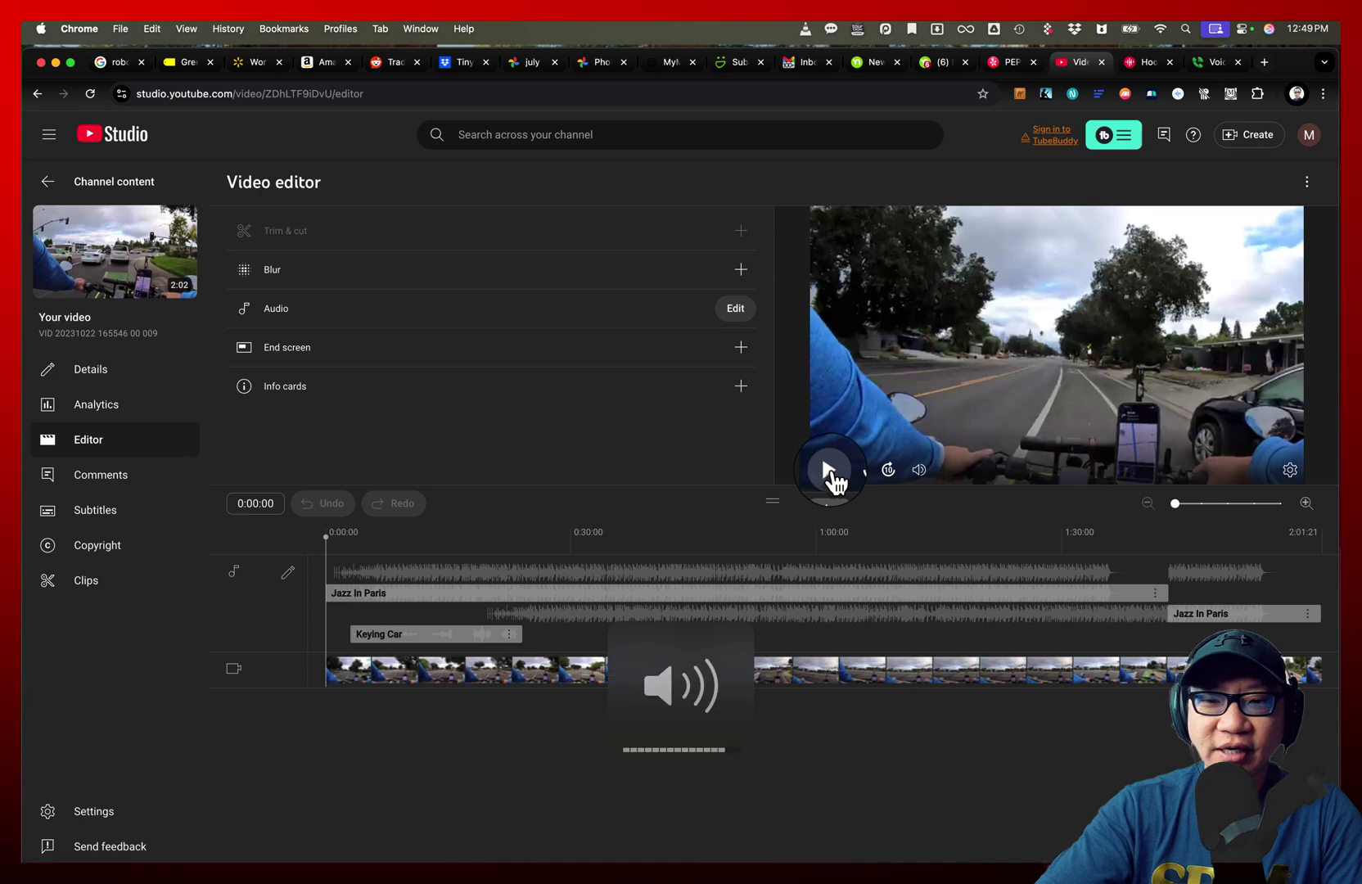
{"action": "left_click", "coordinate": [832, 474]}
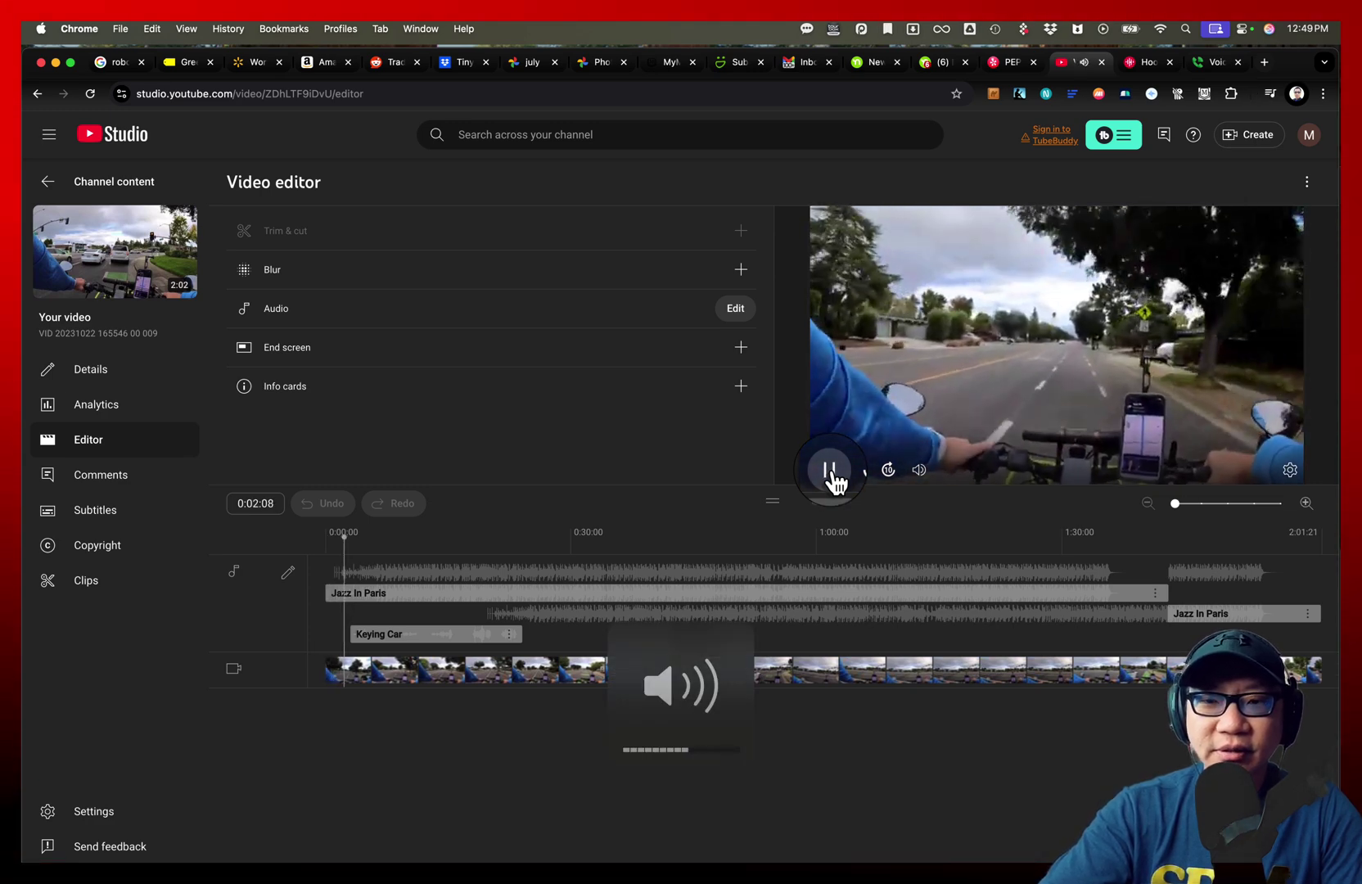
{"action": "key", "text": "XF86AudioLowerVolume"}
{"action": "key", "text": "XF86AudioLowerVolume"}
{"action": "key", "text": "XF86AudioLowerVolume"}
{"action": "key", "text": "XF86AudioLowerVolume"}
{"action": "key", "text": "XF86AudioLowerVolume"}
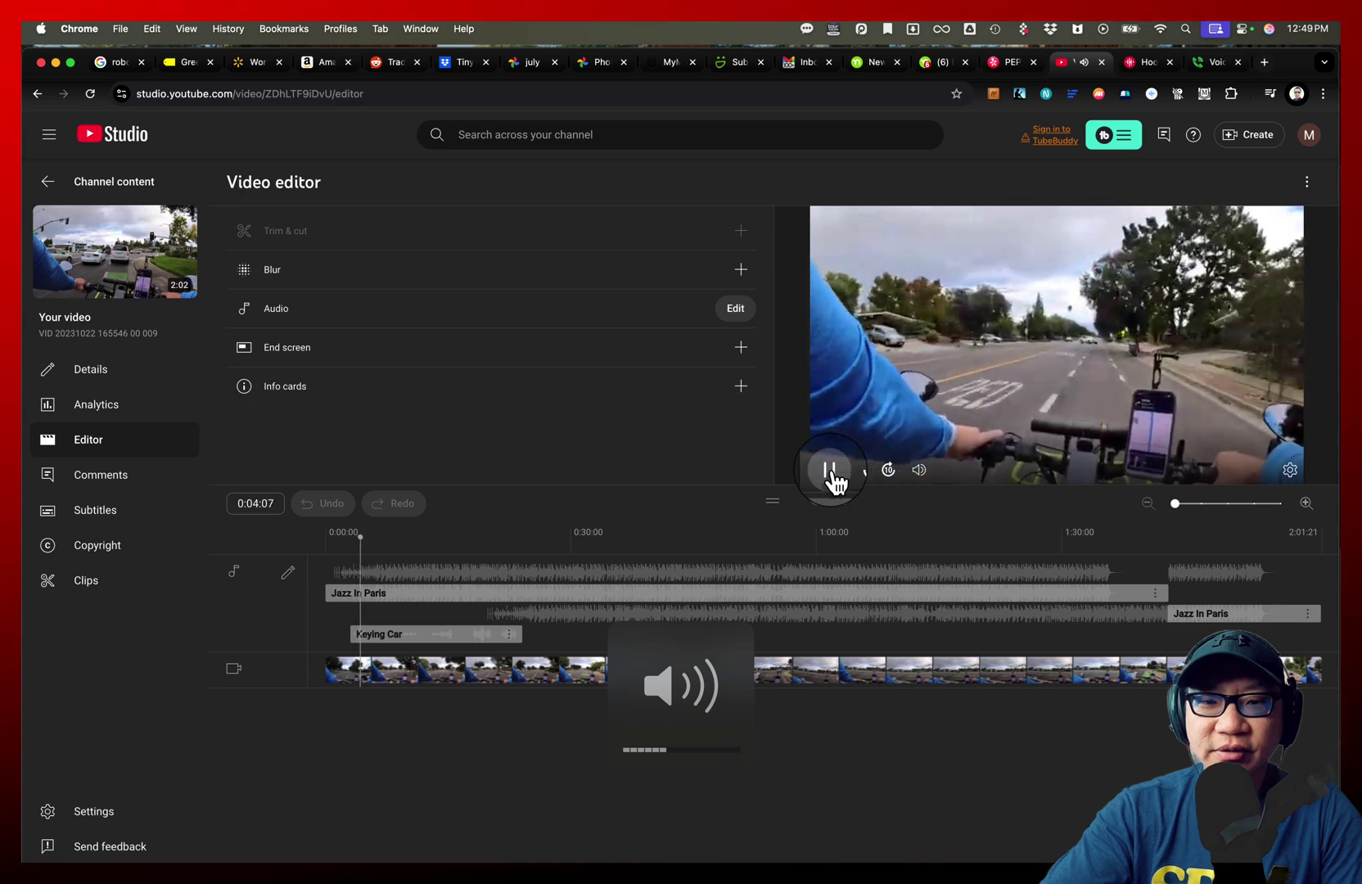
{"action": "left_click", "coordinate": [831, 473]}
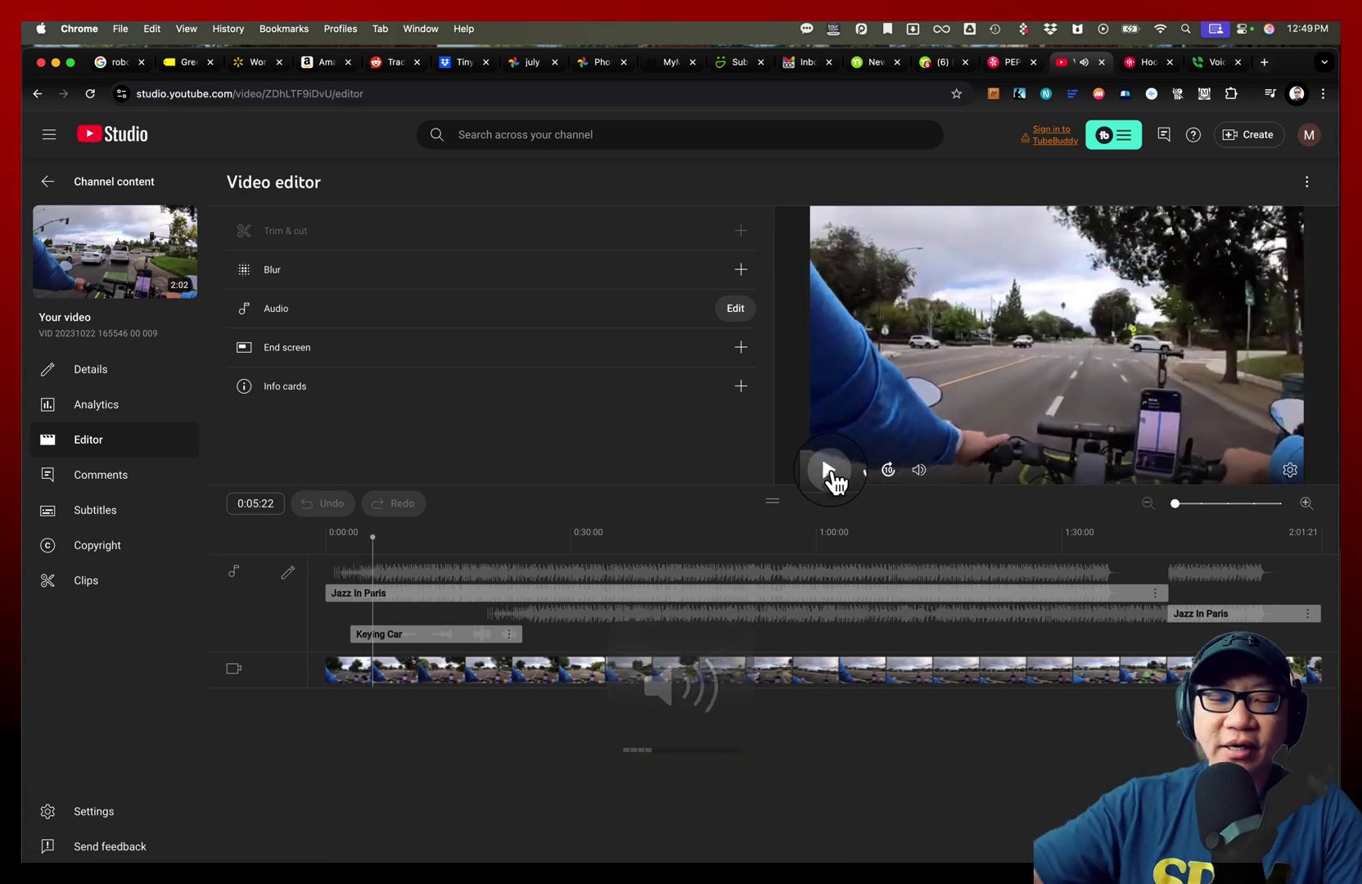
{"action": "left_click", "coordinate": [355, 669]}
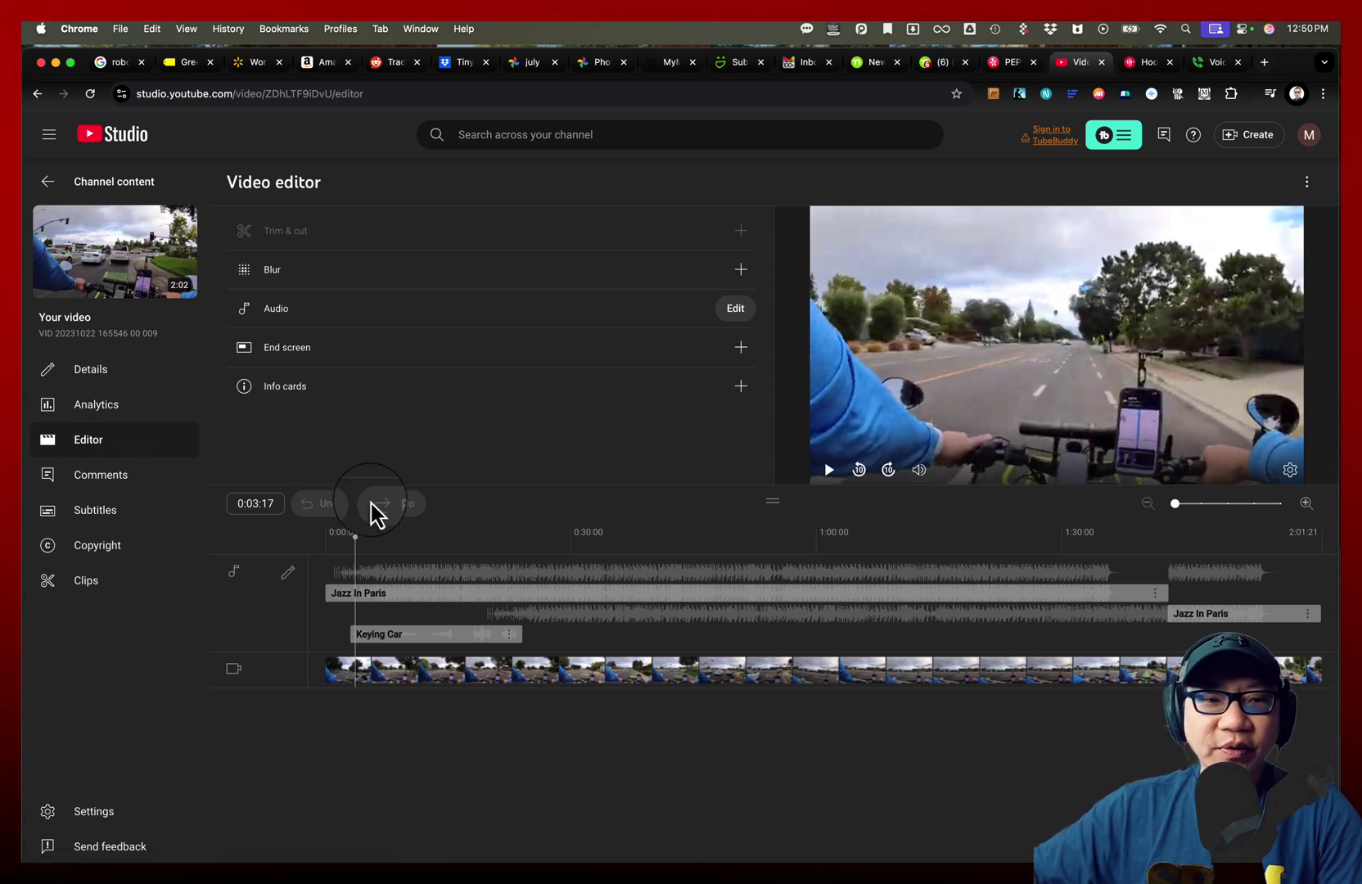
Step: Open the video's audio for editing, search all tracks for "silence", and look through the matching tracks
{"action": "left_click", "coordinate": [737, 313]}
{"action": "left_click", "coordinate": [351, 259]}
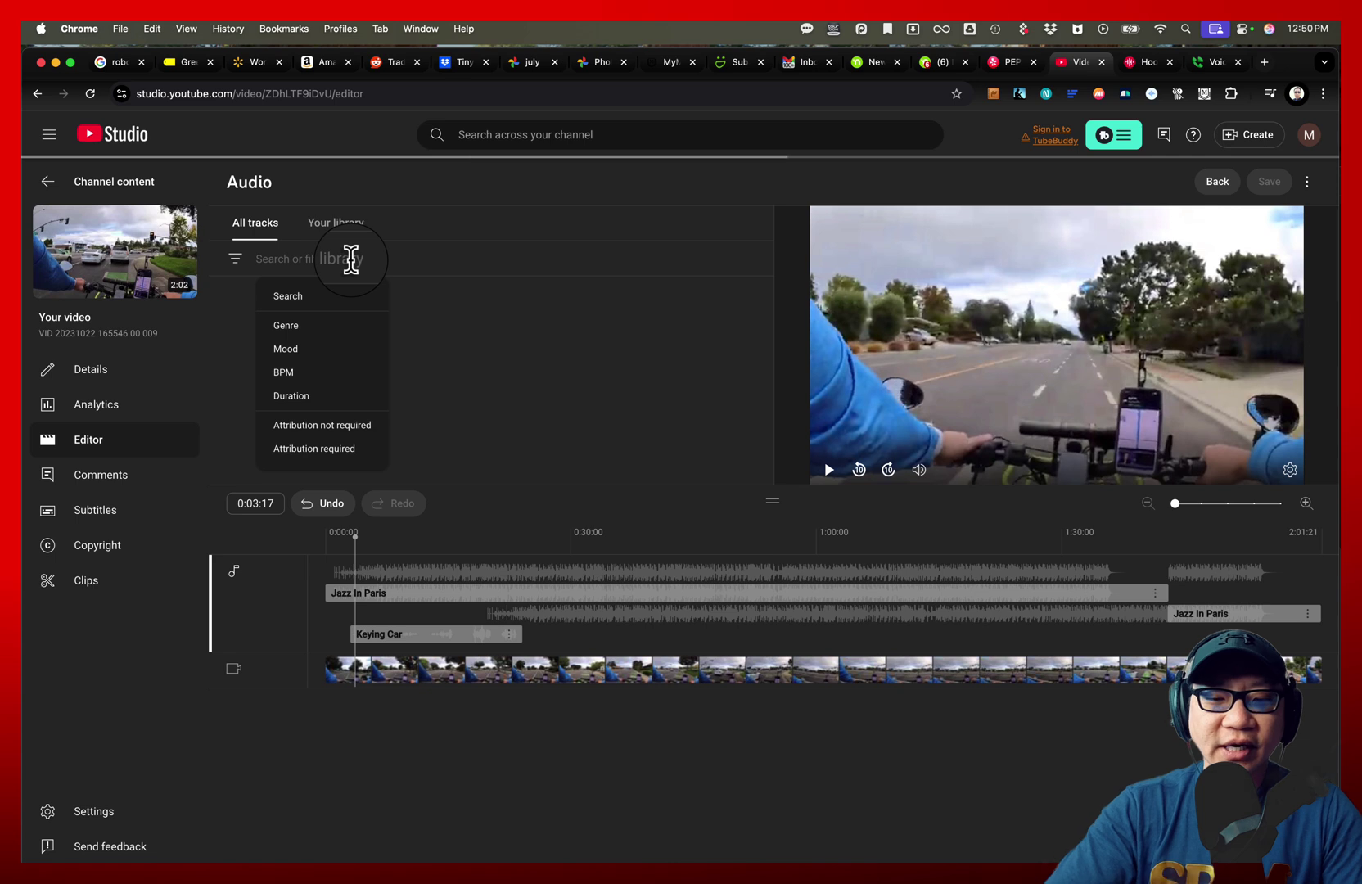
{"action": "type", "text": "silence"}
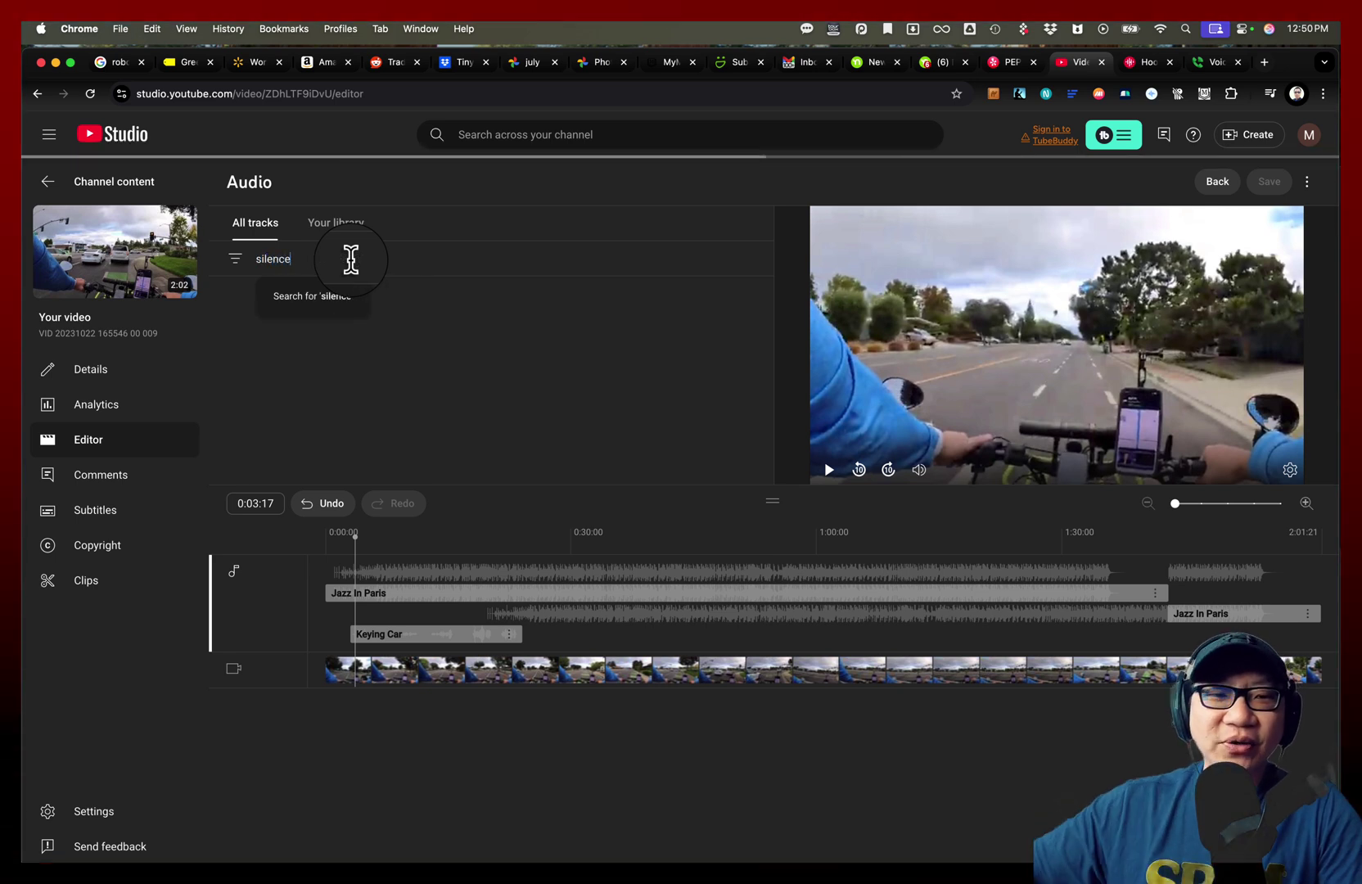
{"action": "key", "text": "Return"}
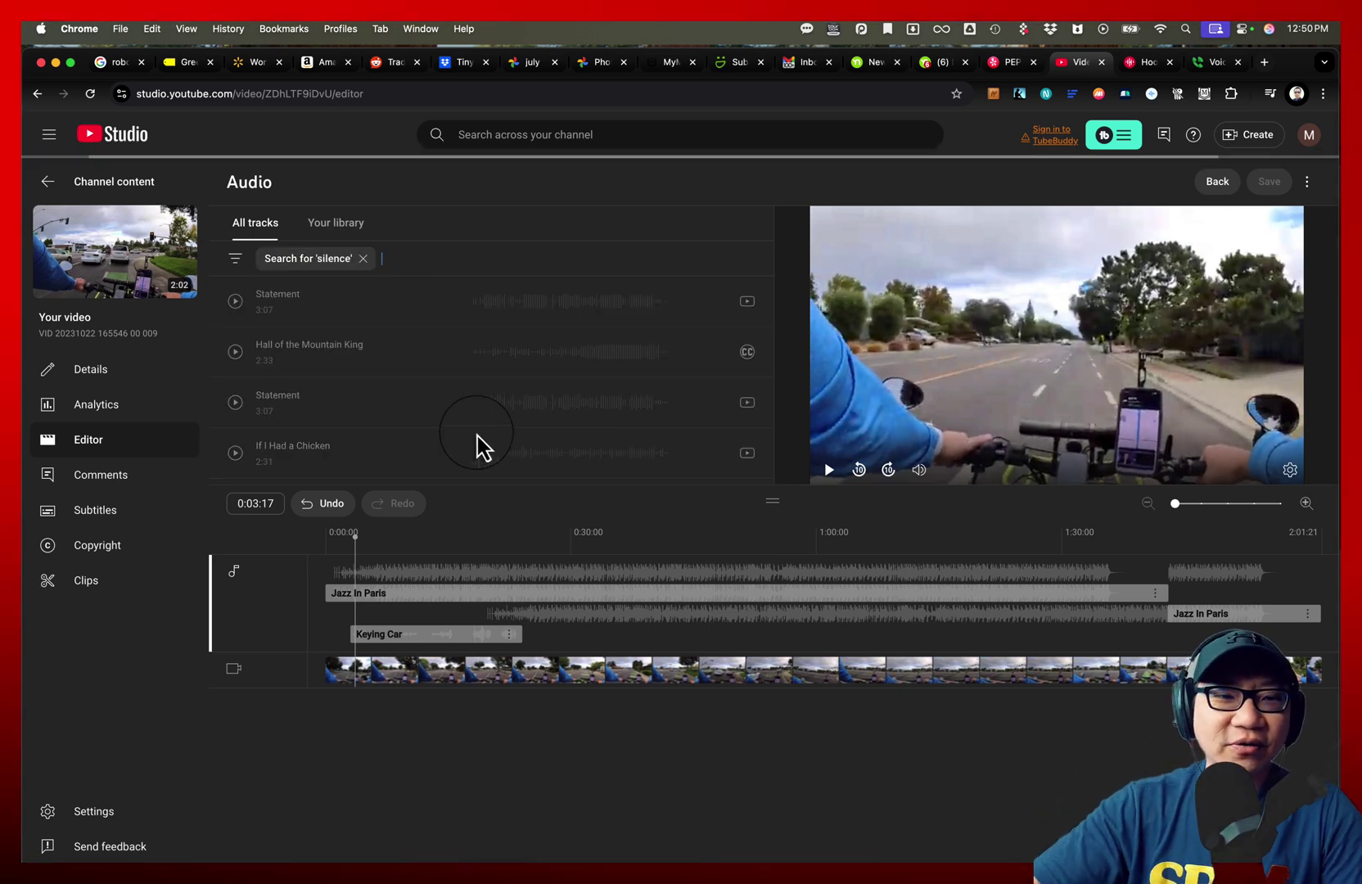
{"action": "scroll", "coordinate": [477, 437], "scroll_direction": "down", "scroll_amount": 10}
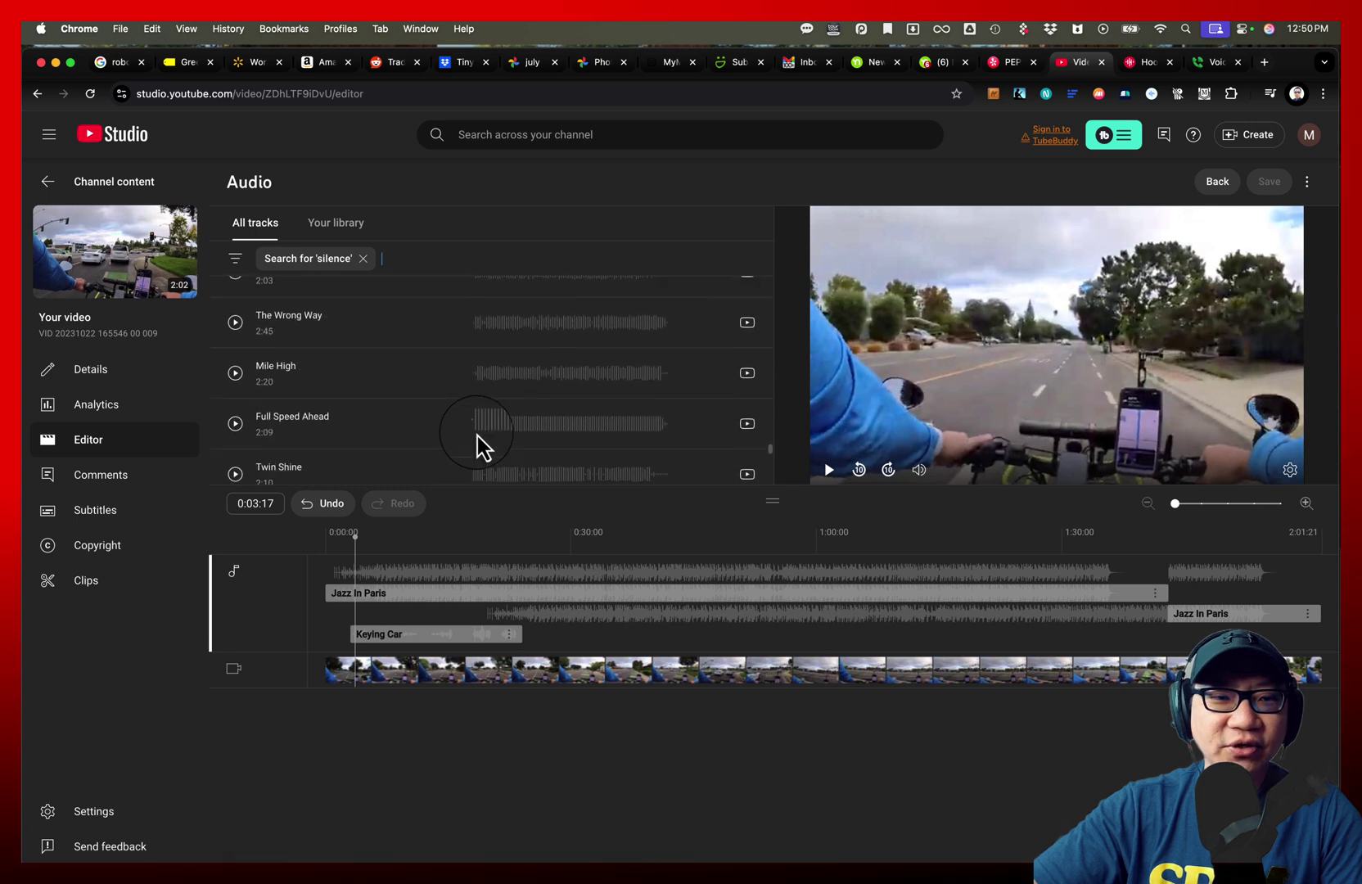
{"action": "scroll", "coordinate": [477, 442], "scroll_direction": "down", "scroll_amount": 5}
{"action": "scroll", "coordinate": [483, 445], "scroll_direction": "up", "scroll_amount": 15}
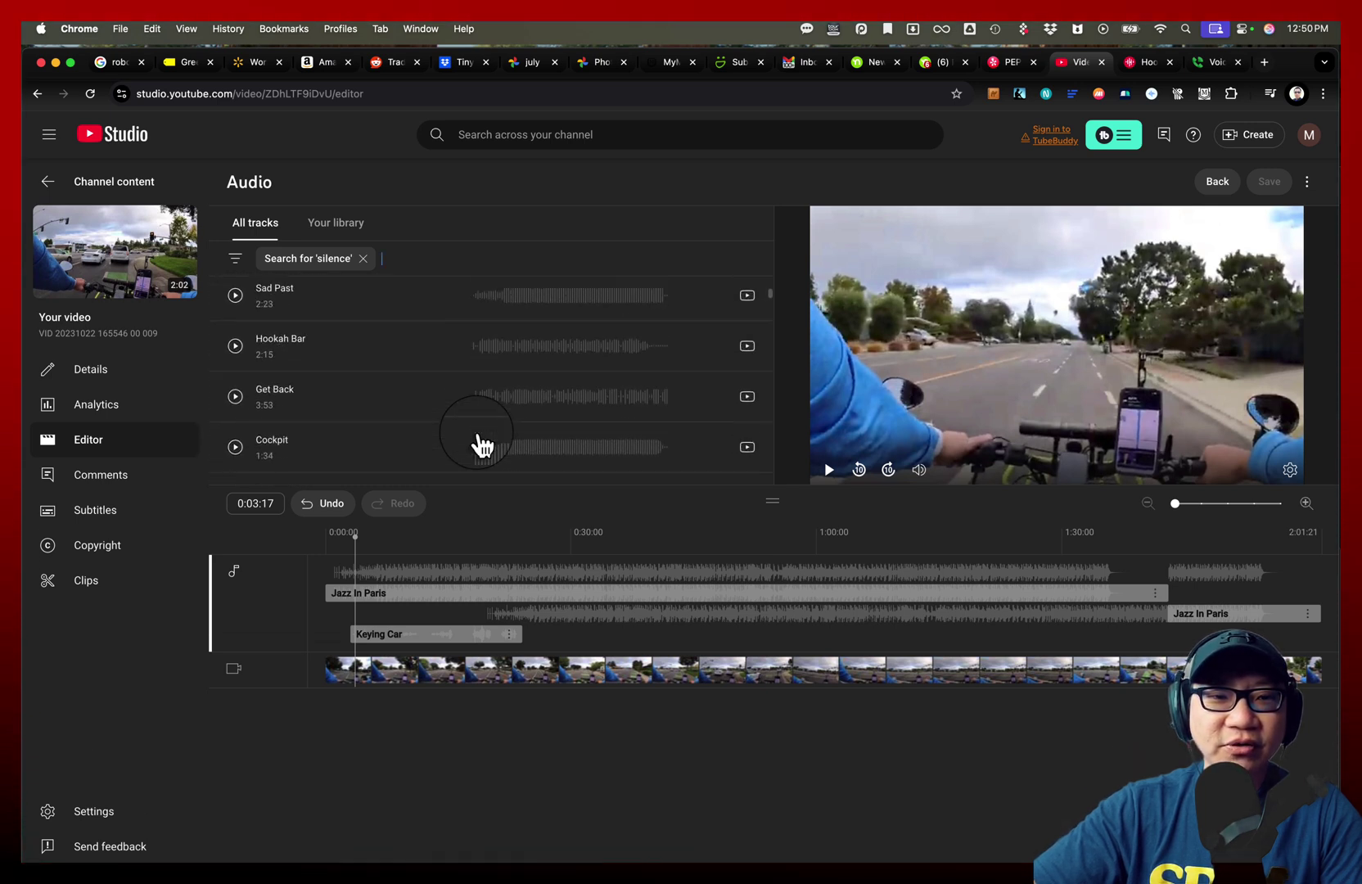
{"action": "mouse_move", "coordinate": [407, 303]}
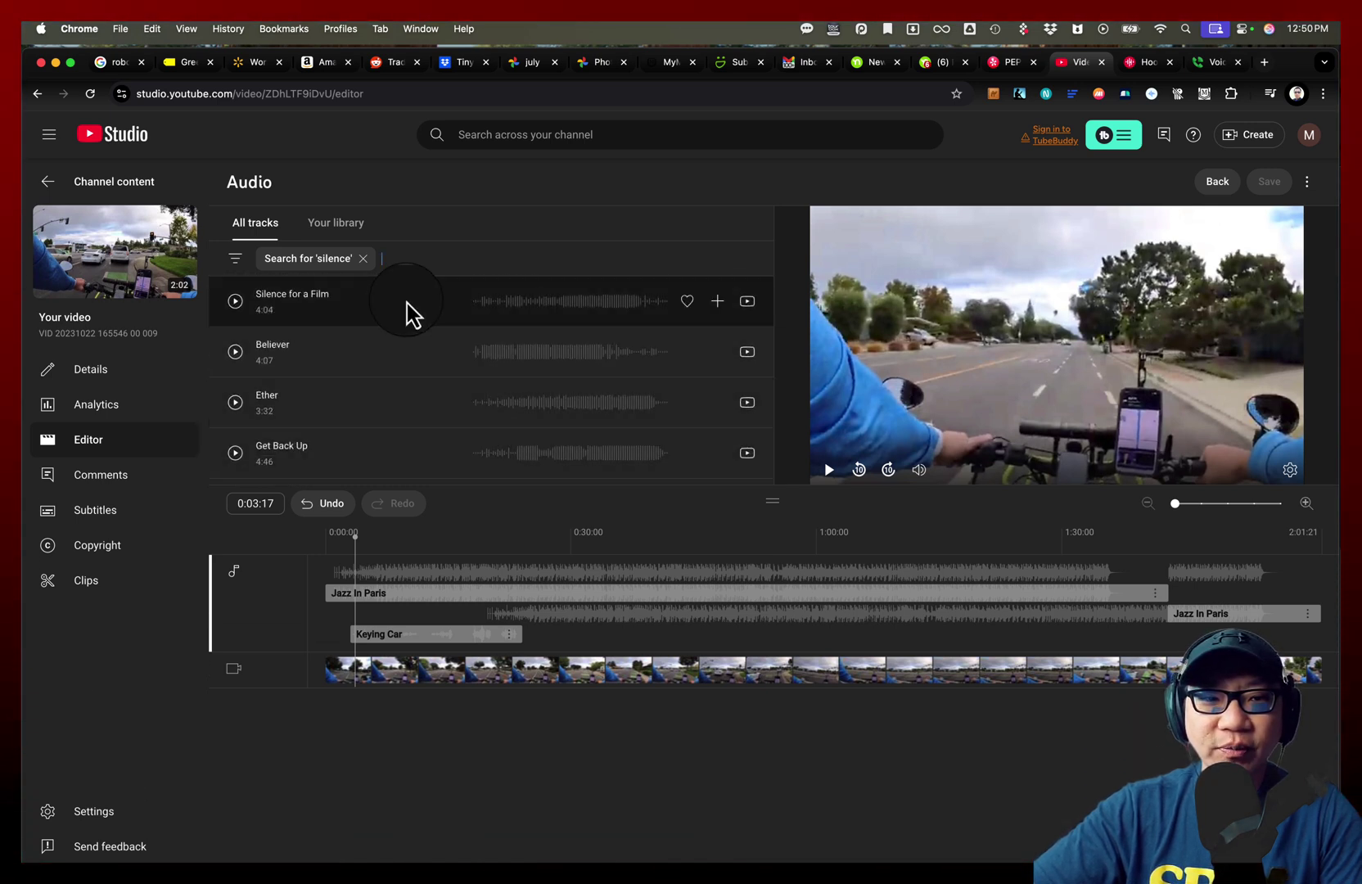
Step: Replace the audio track search with "wind" and look through the results for a quiet ambient track
{"action": "left_click", "coordinate": [363, 259]}
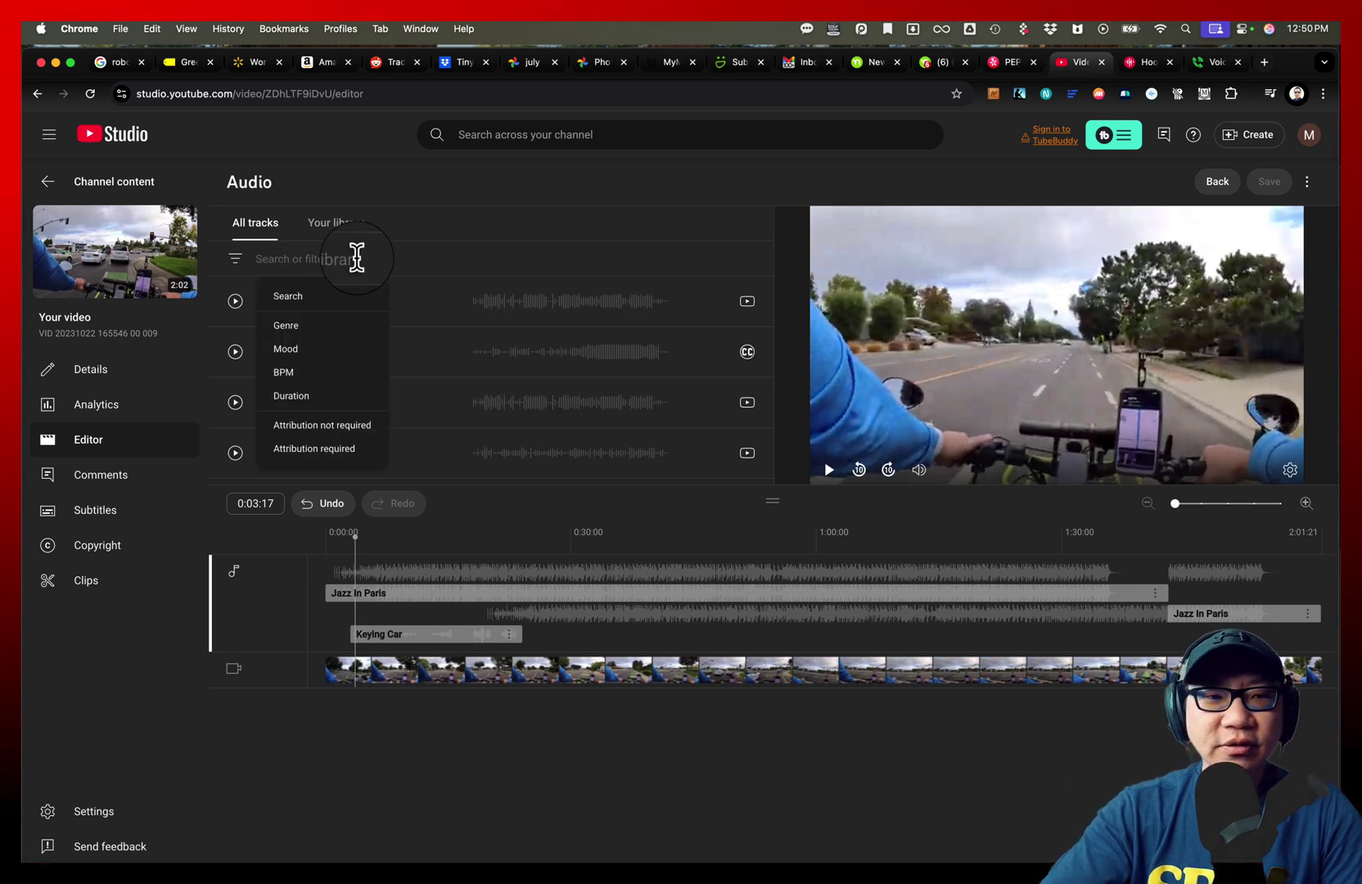
{"action": "type", "text": "wind"}
{"action": "key", "text": "Return"}
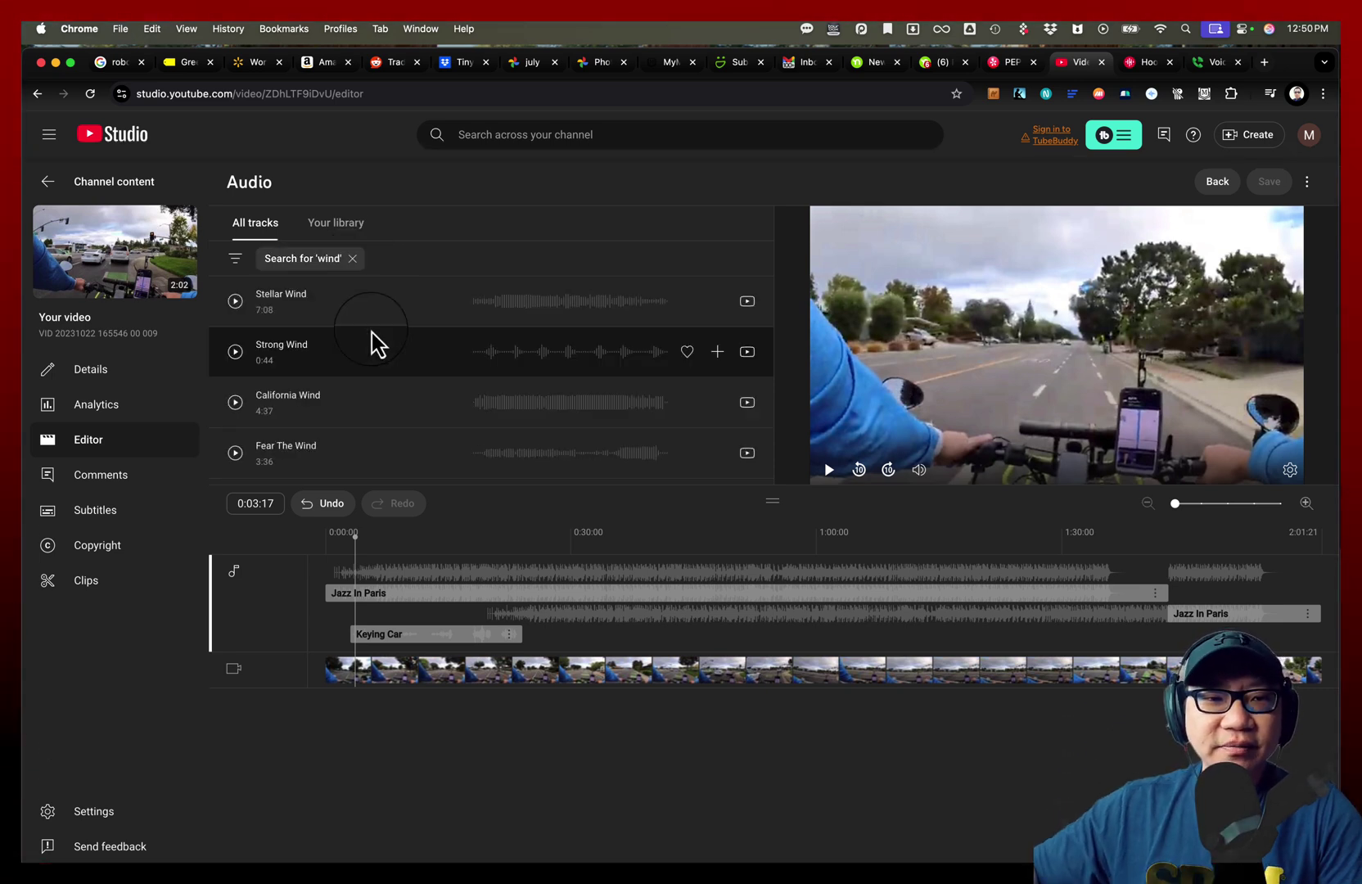
{"action": "scroll", "coordinate": [411, 403], "scroll_direction": "down", "scroll_amount": 5}
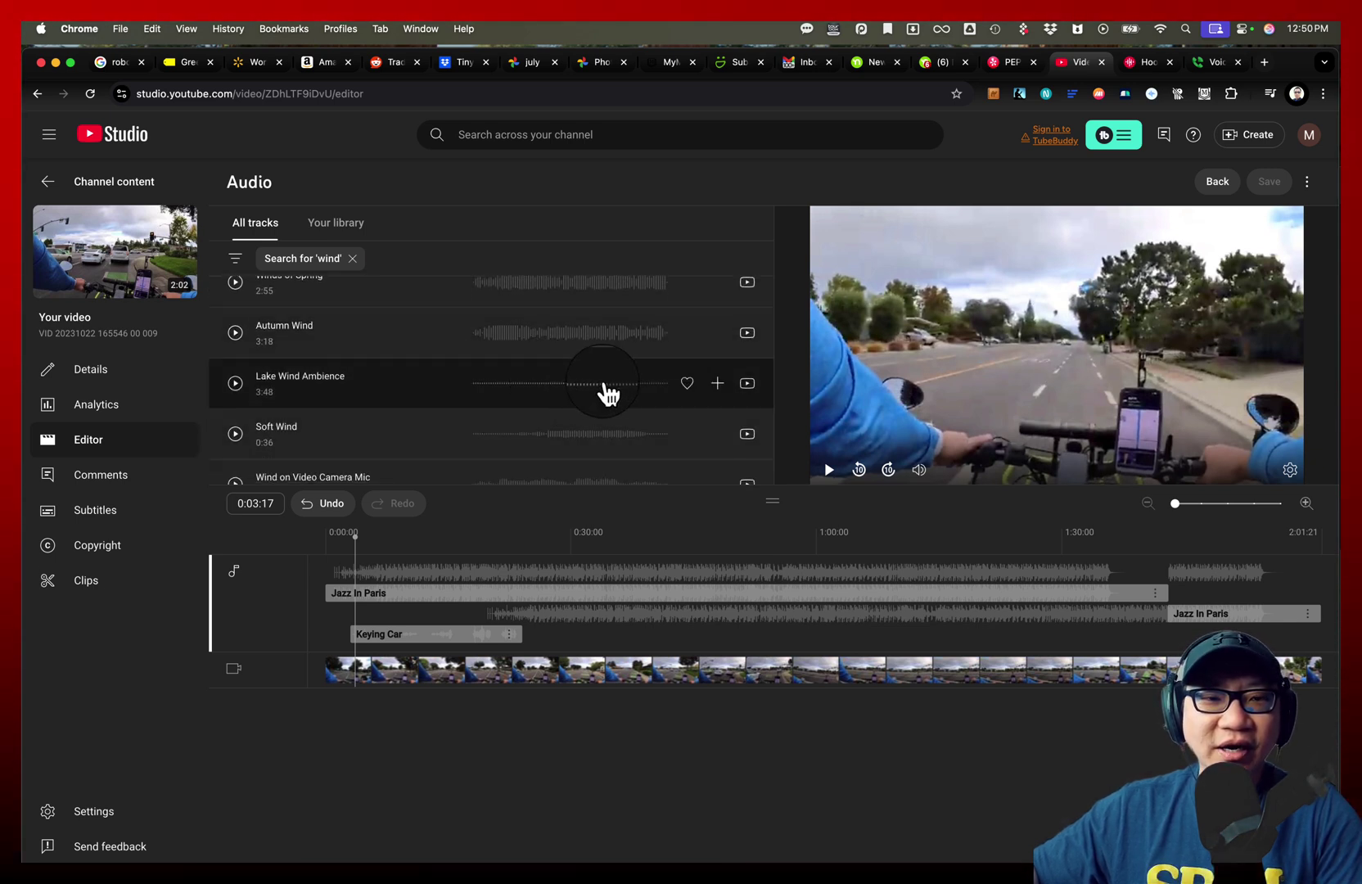
{"action": "scroll", "coordinate": [597, 396], "scroll_direction": "down", "scroll_amount": 5}
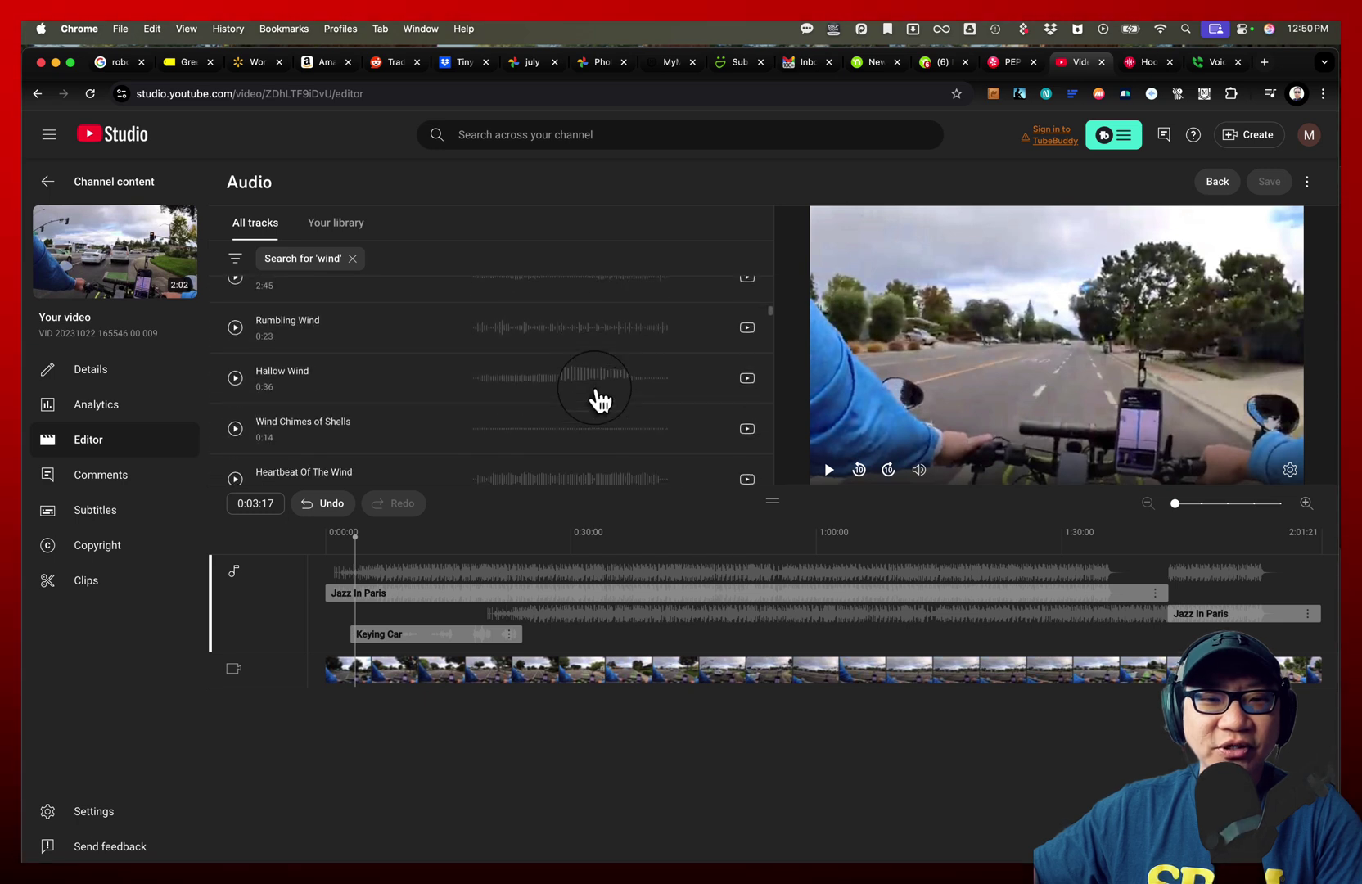
{"action": "scroll", "coordinate": [595, 392], "scroll_direction": "down", "scroll_amount": 5}
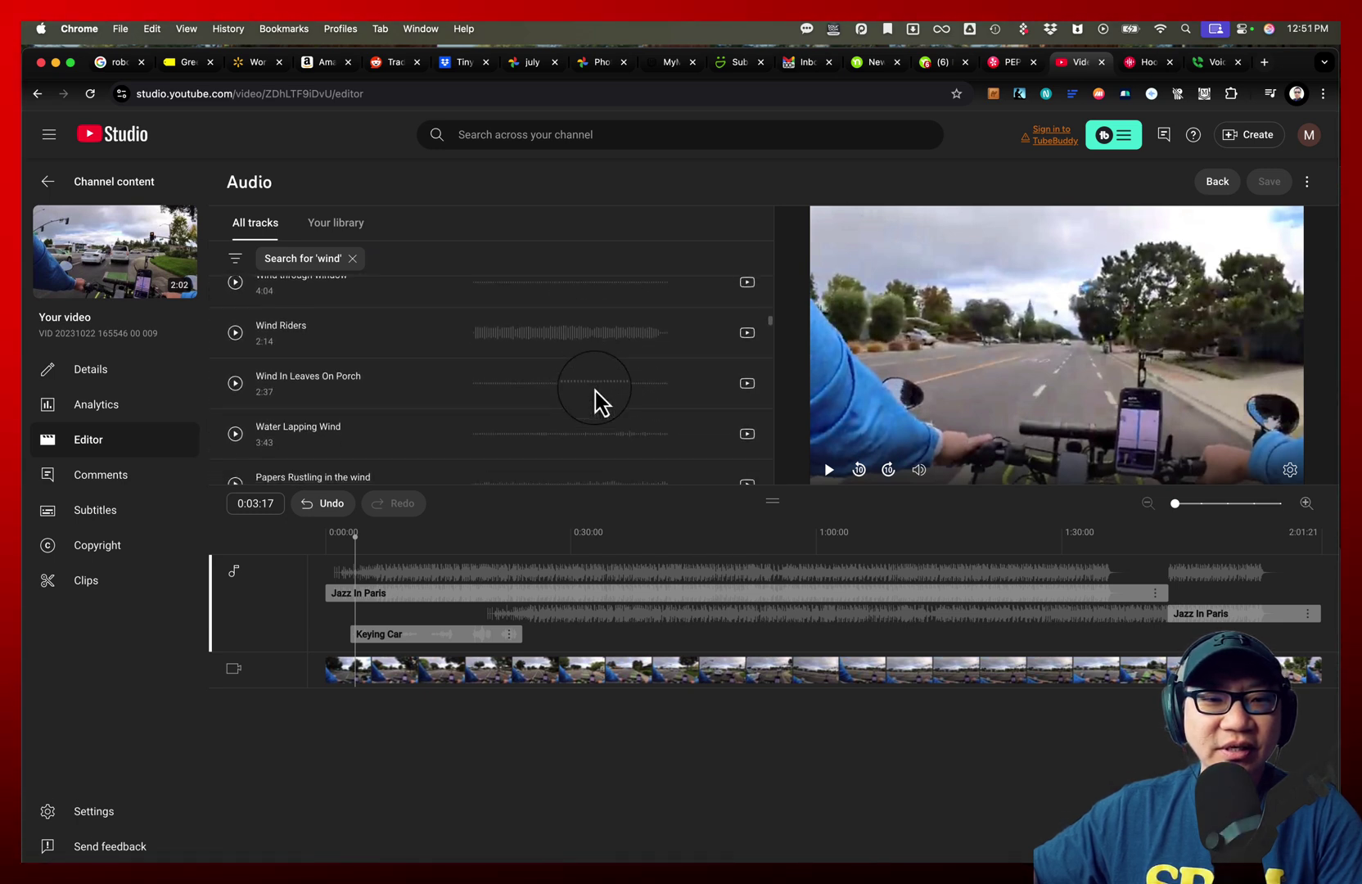
{"action": "scroll", "coordinate": [596, 391], "scroll_direction": "up", "scroll_amount": 1}
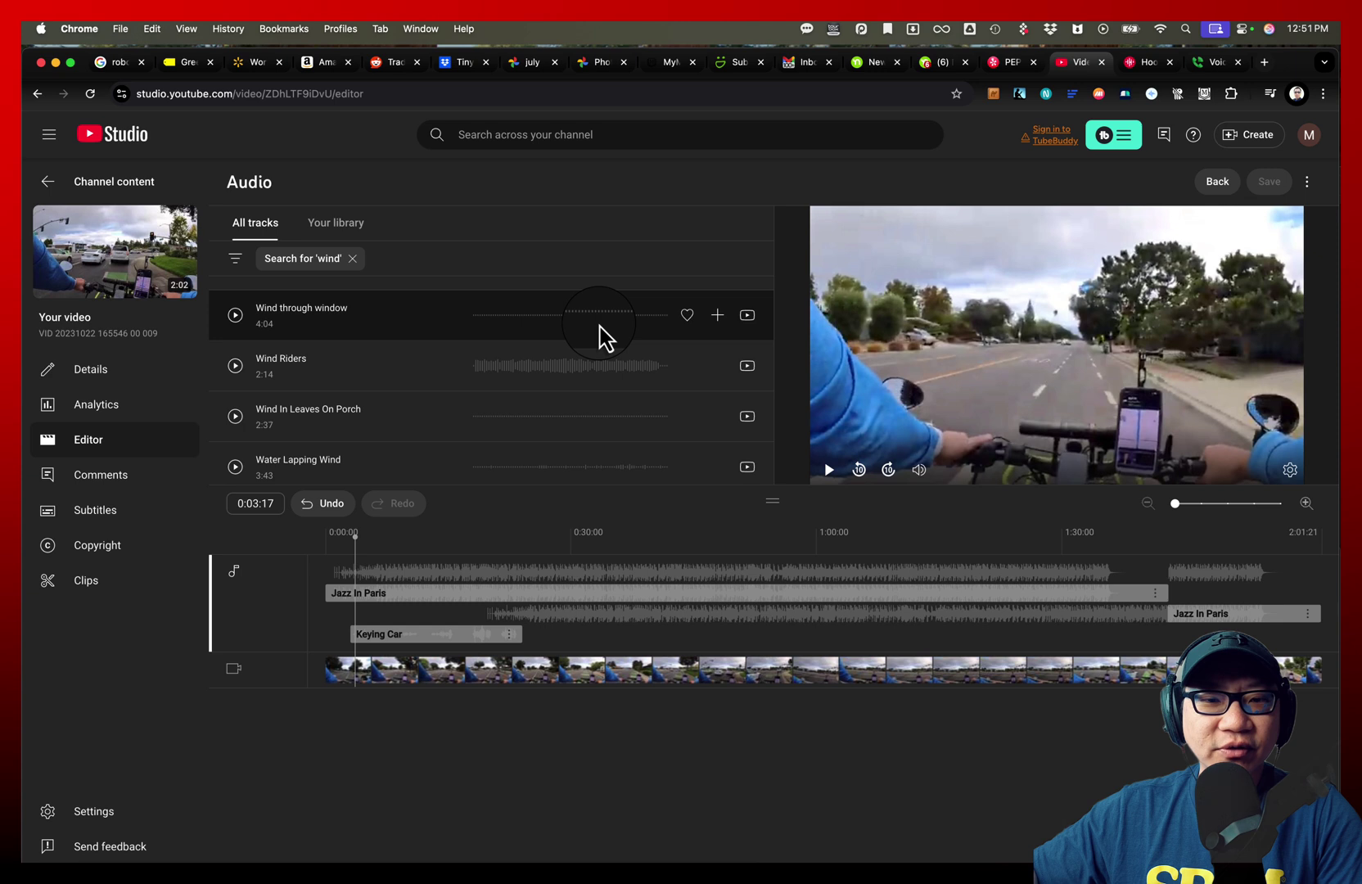
{"action": "scroll", "coordinate": [606, 437], "scroll_direction": "down", "scroll_amount": 1}
{"action": "scroll", "coordinate": [617, 442], "scroll_direction": "down", "scroll_amount": 2}
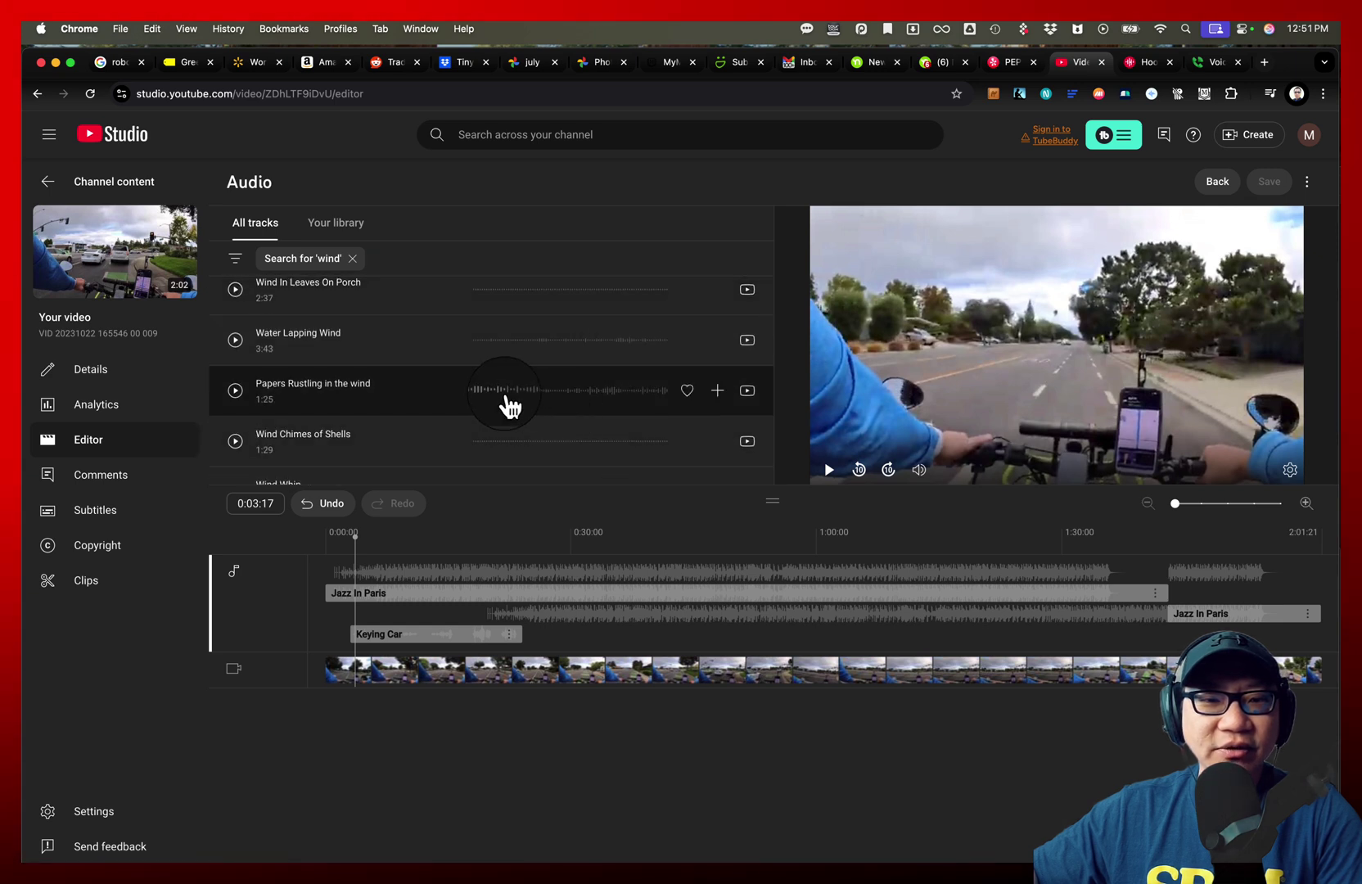
{"action": "scroll", "coordinate": [533, 446], "scroll_direction": "down", "scroll_amount": 1}
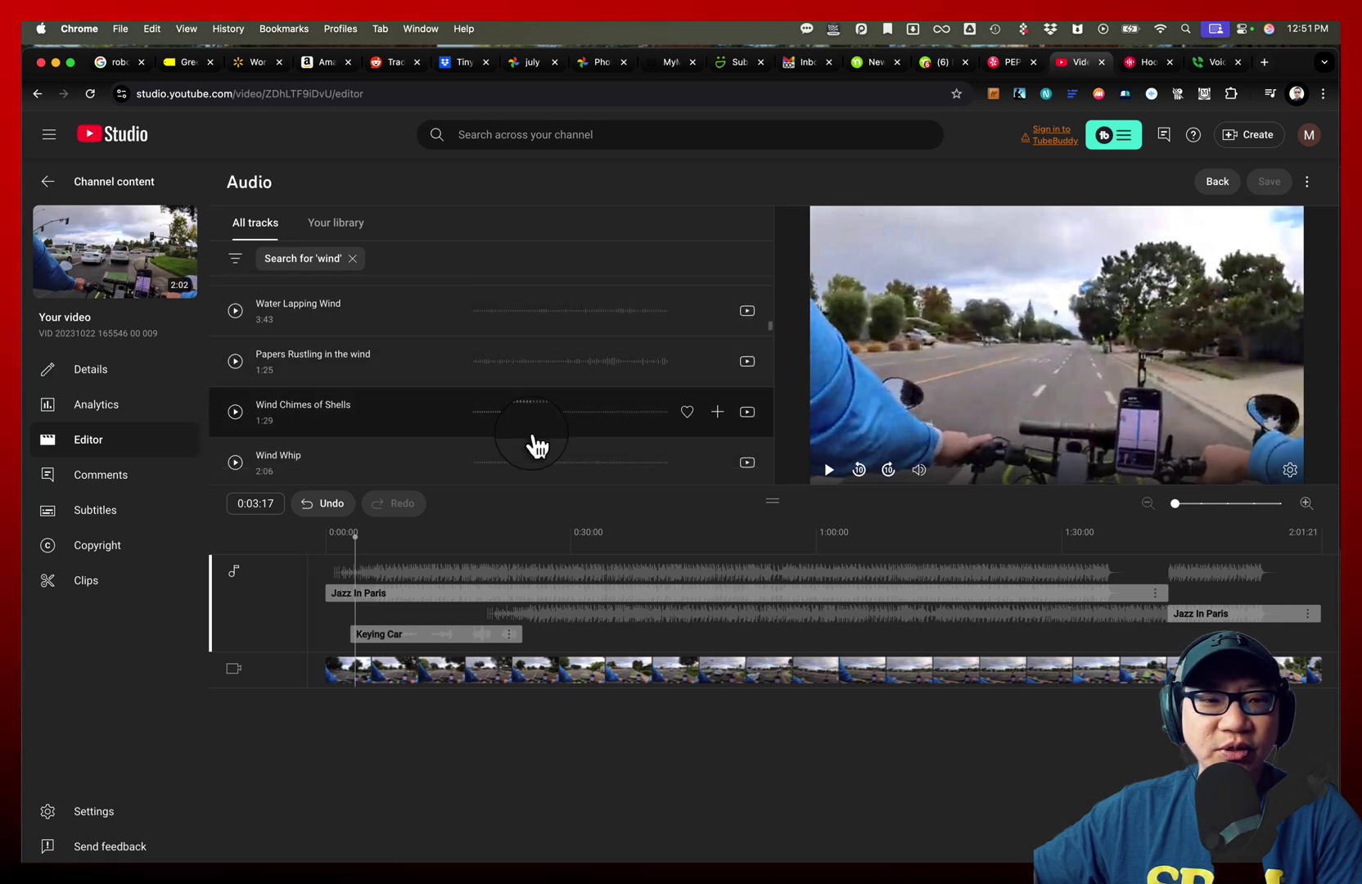
{"action": "scroll", "coordinate": [516, 434], "scroll_direction": "down", "scroll_amount": 8}
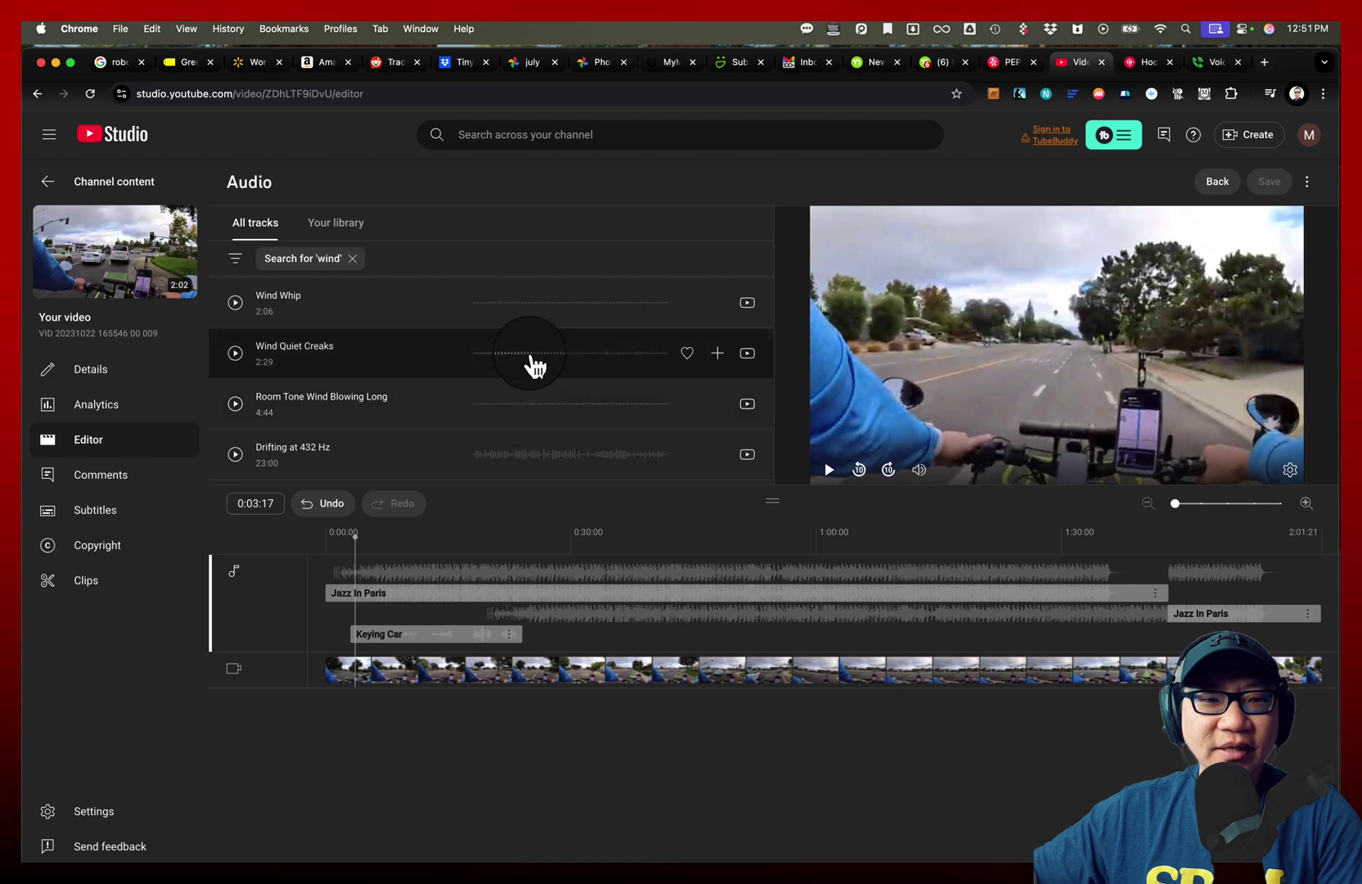
{"action": "scroll", "coordinate": [536, 381], "scroll_direction": "up", "scroll_amount": 4}
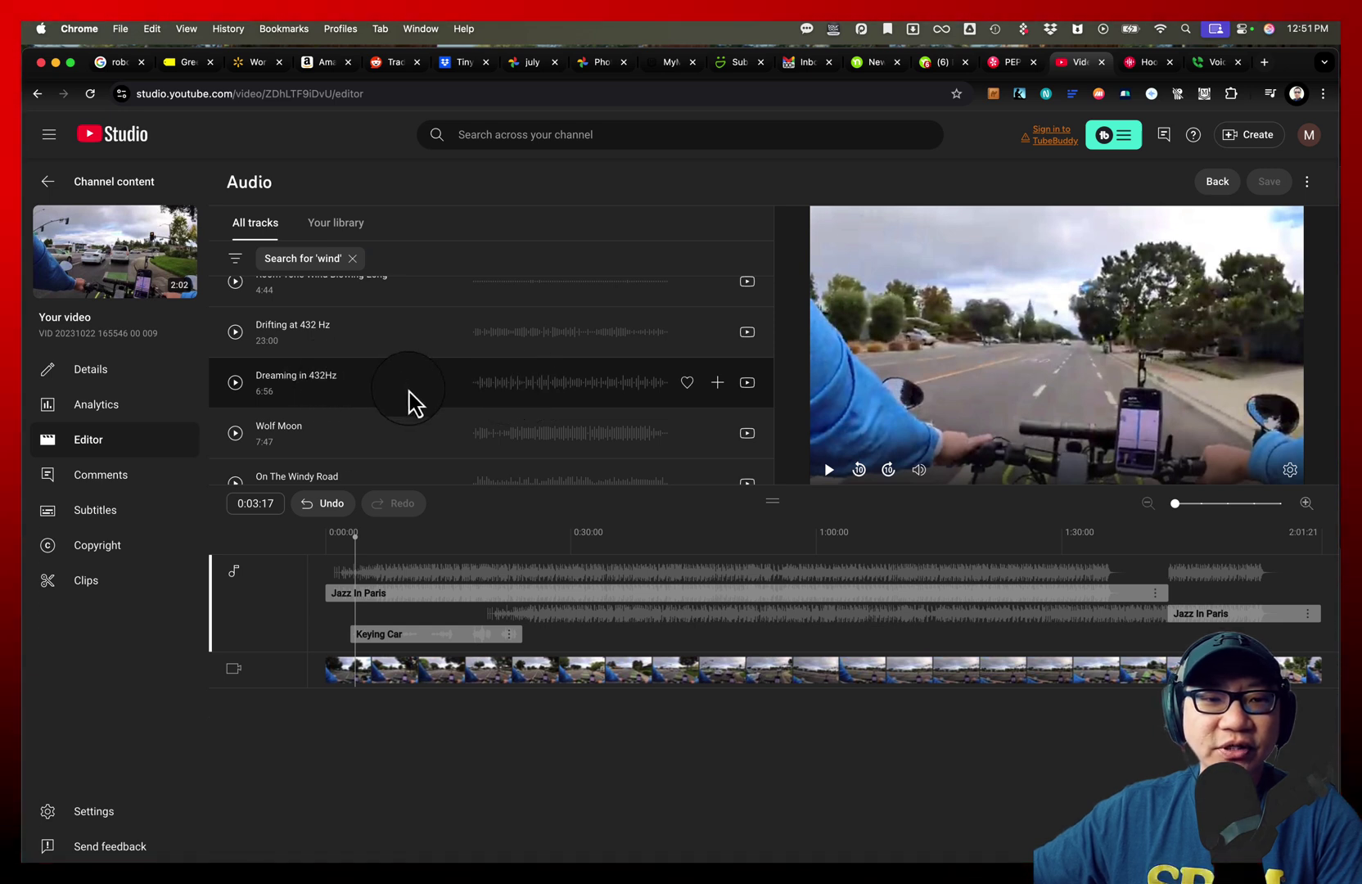
{"action": "scroll", "coordinate": [409, 399], "scroll_direction": "down", "scroll_amount": 5}
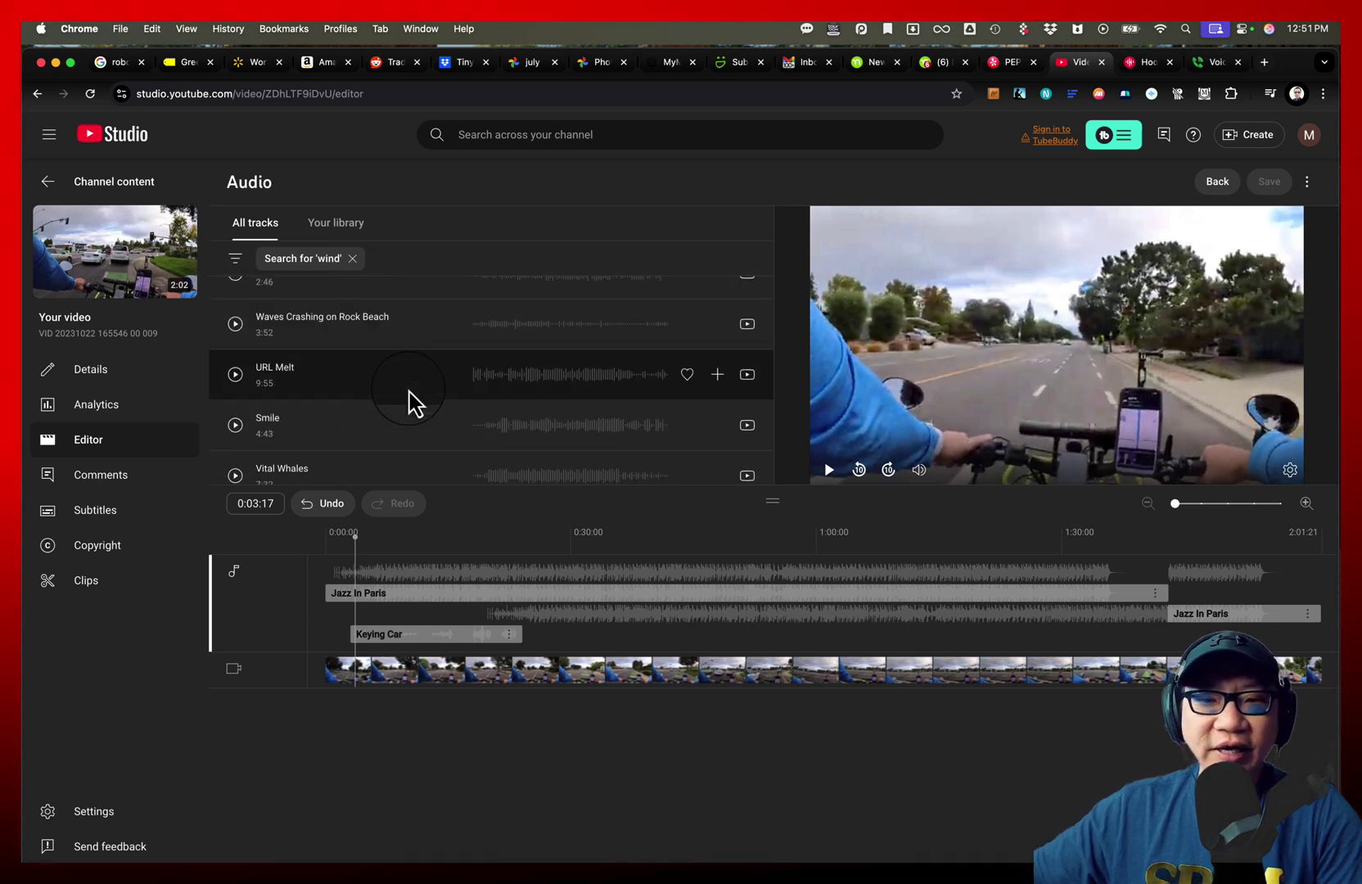